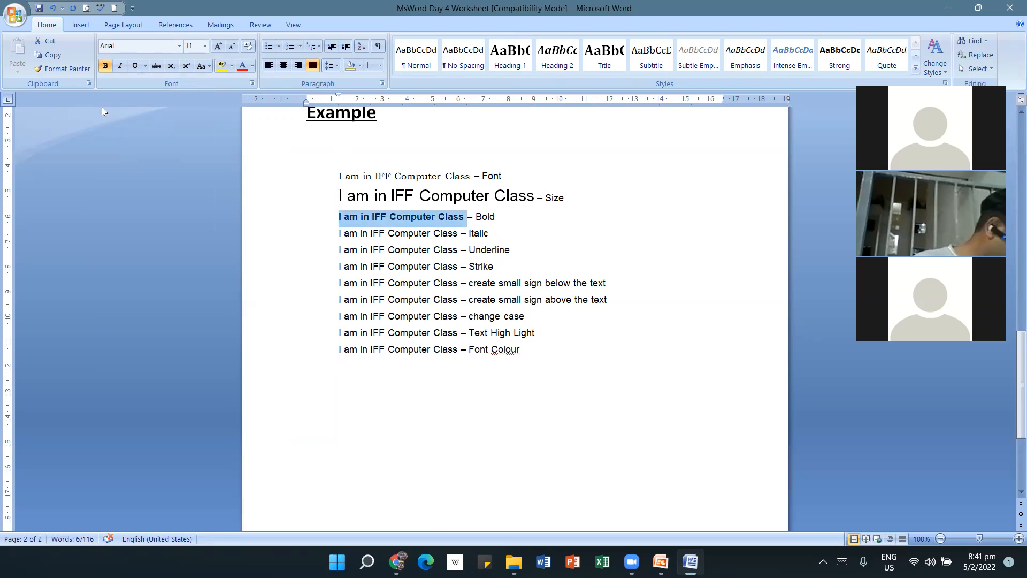
# Remove the bold formatting from the sample sentence on the Bold line and reapply it.
pyautogui.click(105, 65)
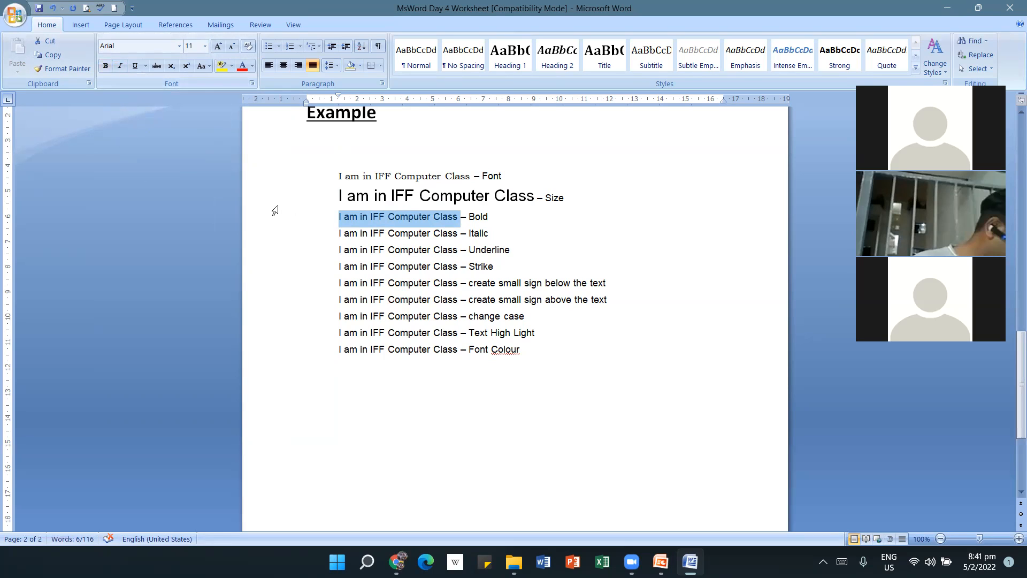
pyautogui.click(106, 68)
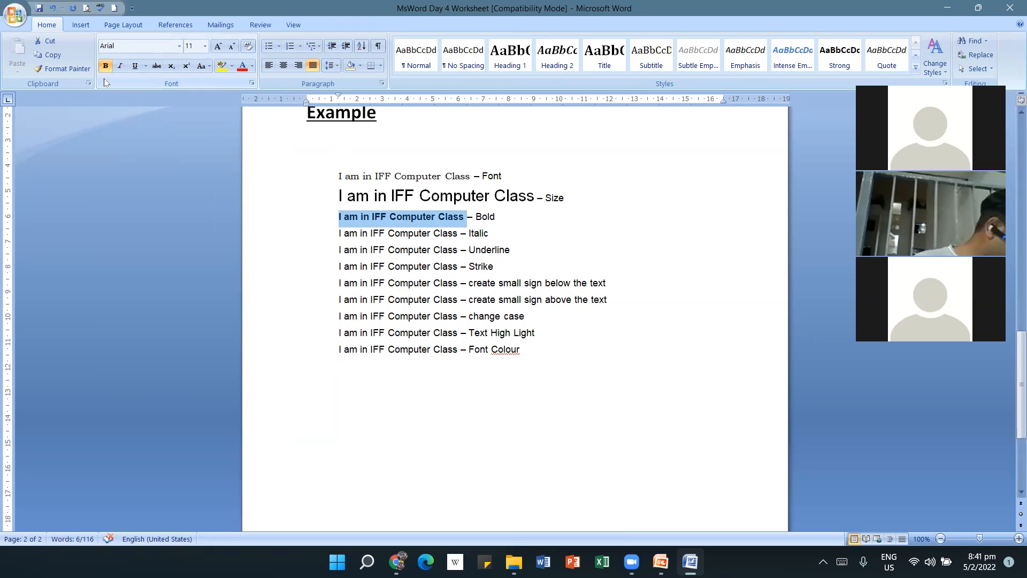
pyautogui.click(536, 404)
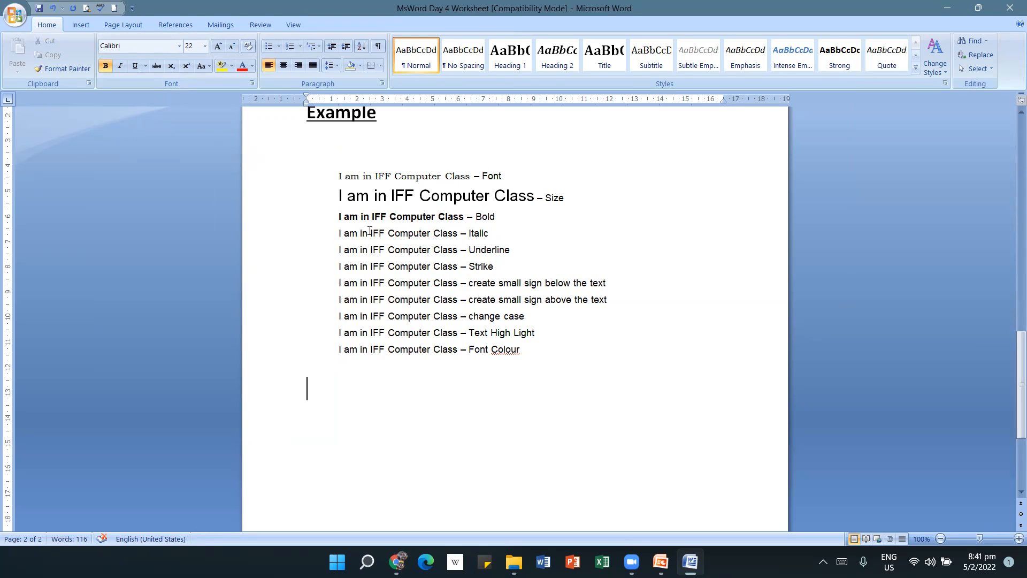
# Italicize the sentence "I am in IFF Computer Class" on the Italic line.
pyautogui.moveTo(339, 233); pyautogui.dragTo(452, 233)
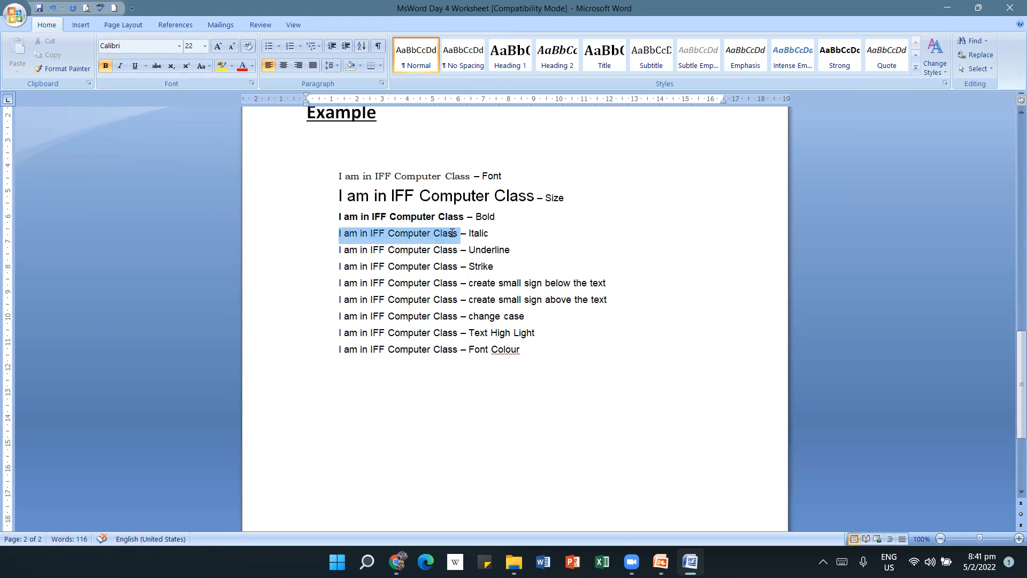
pyautogui.click(120, 64)
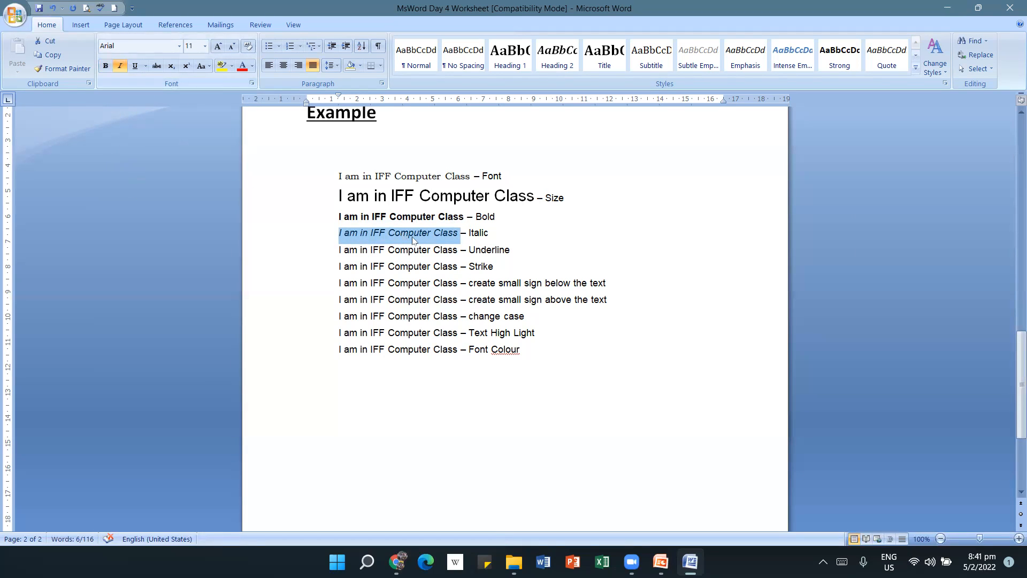
pyautogui.click(310, 350)
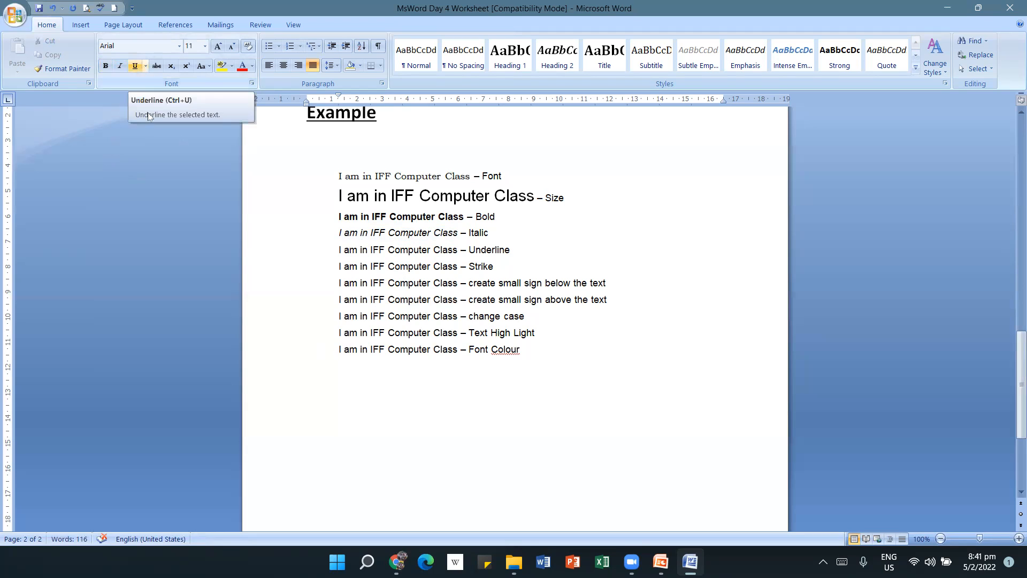
# Underline the sentence "I am in IFF Computer Class" on the Underline line.
pyautogui.moveTo(342, 251); pyautogui.dragTo(452, 263)
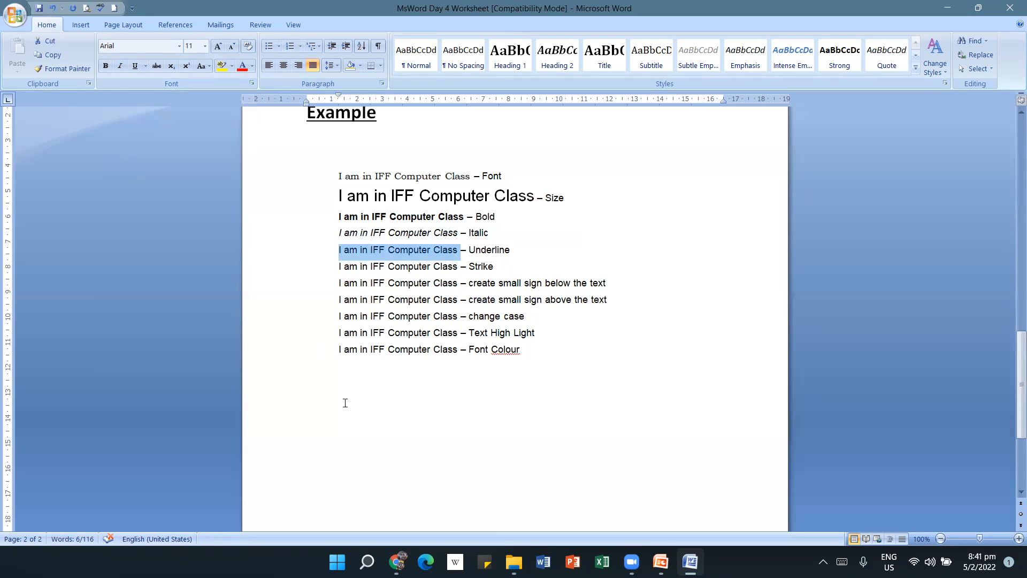
pyautogui.click(134, 67)
pyautogui.click(514, 399)
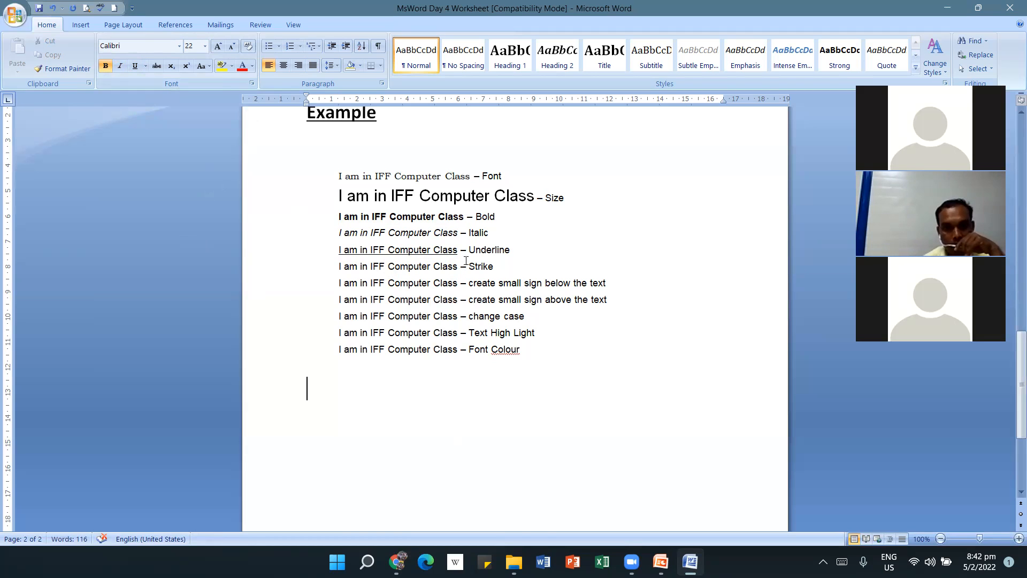
pyautogui.moveTo(459, 249); pyautogui.dragTo(338, 250)
pyautogui.rightClick(383, 257)
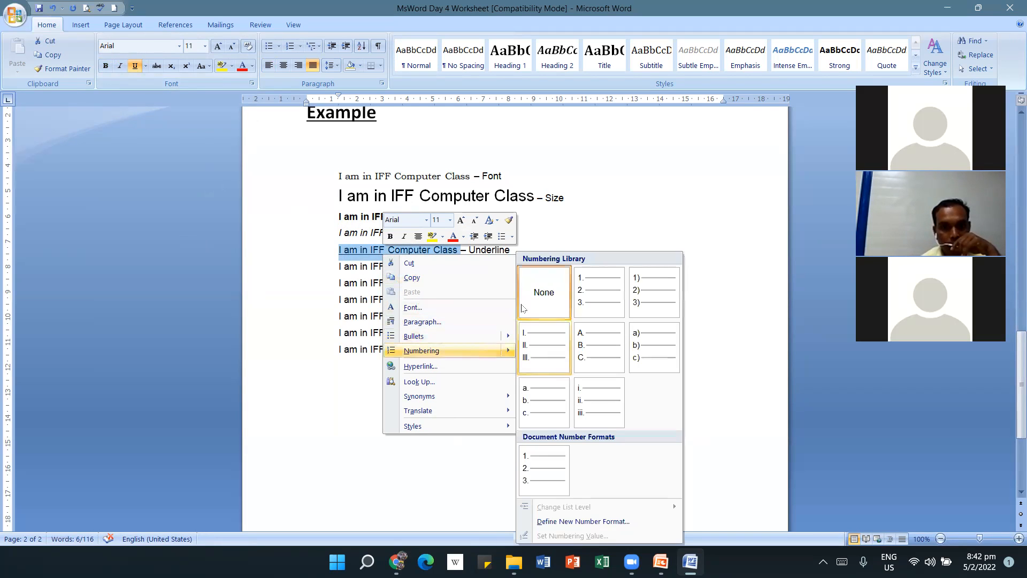
pyautogui.click(688, 207)
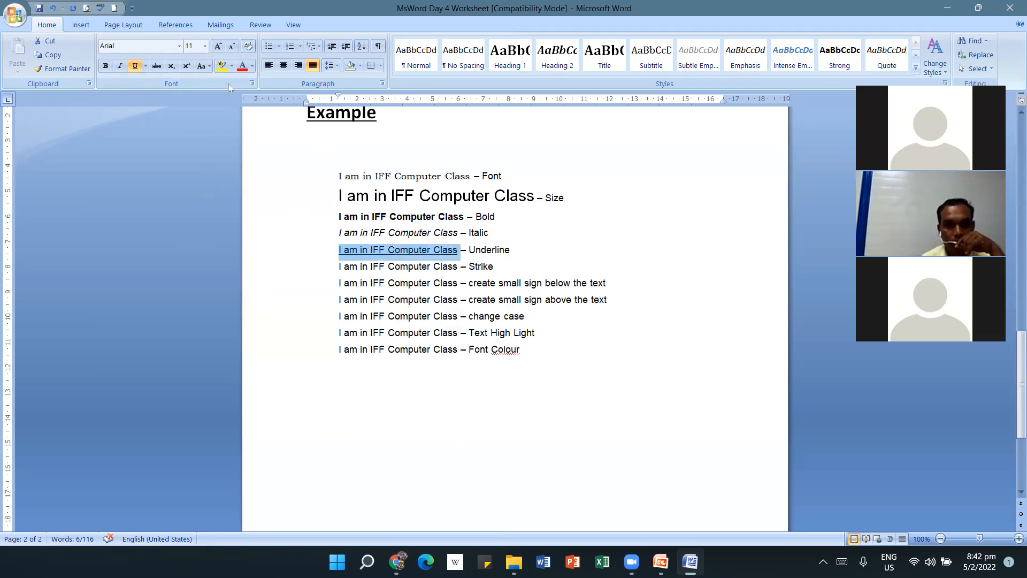
pyautogui.click(145, 66)
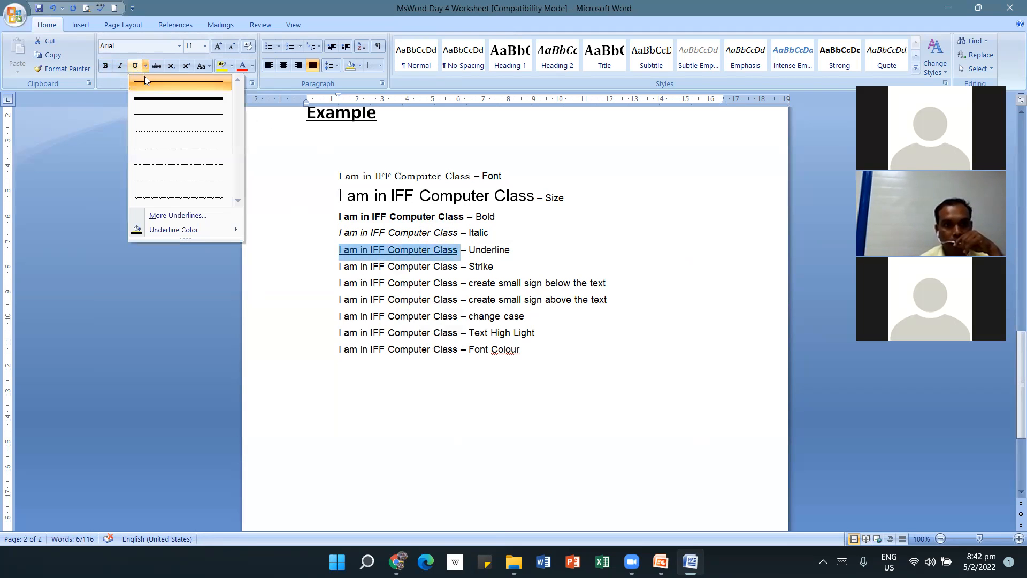
pyautogui.click(728, 283)
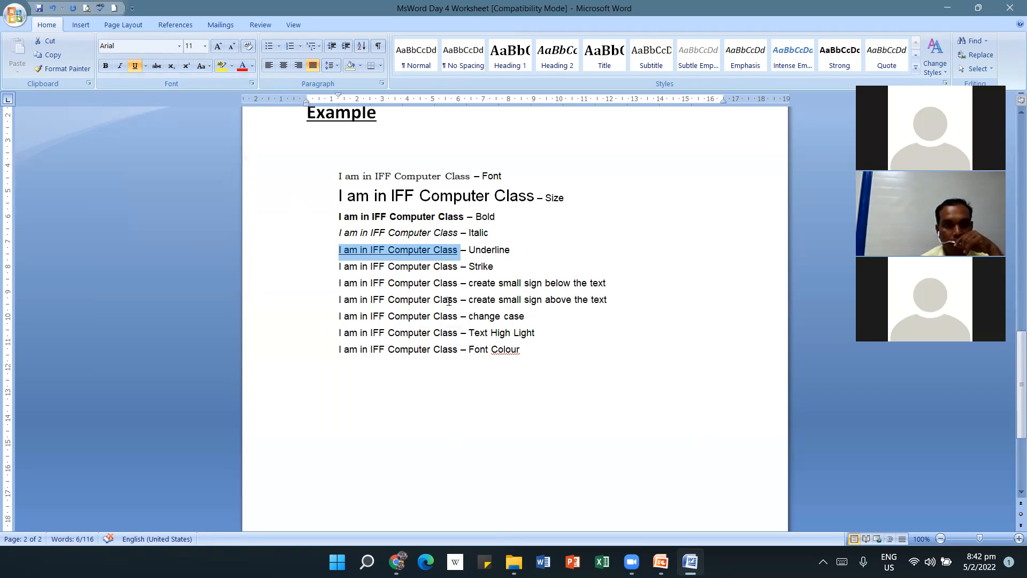
pyautogui.click(399, 367)
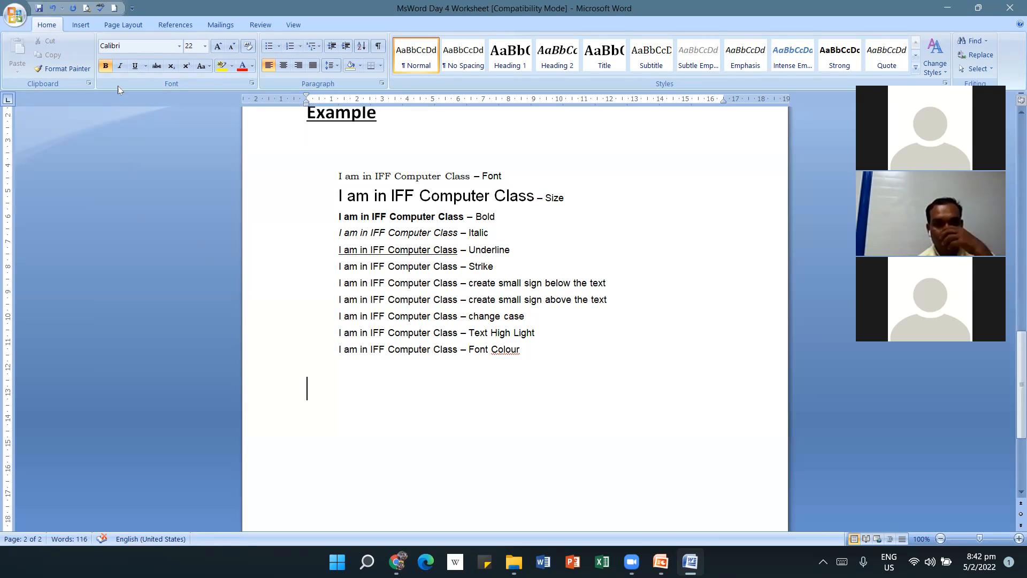
pyautogui.click(145, 66)
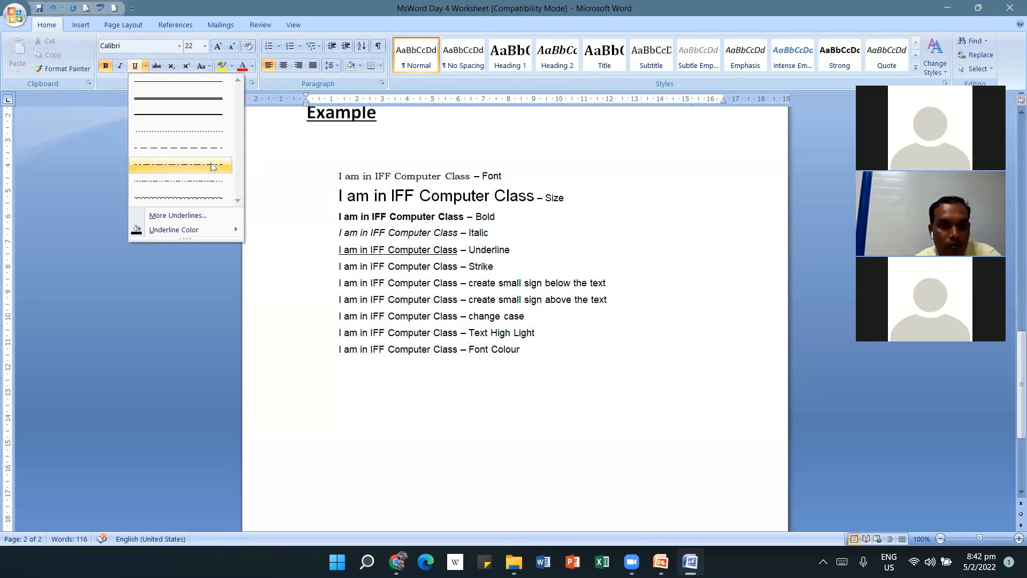
pyautogui.click(292, 356)
# Examine the additional underline styles available in the font settings for the Underline line's sentence, leaving the settings unchanged.
pyautogui.moveTo(458, 250); pyautogui.dragTo(338, 250)
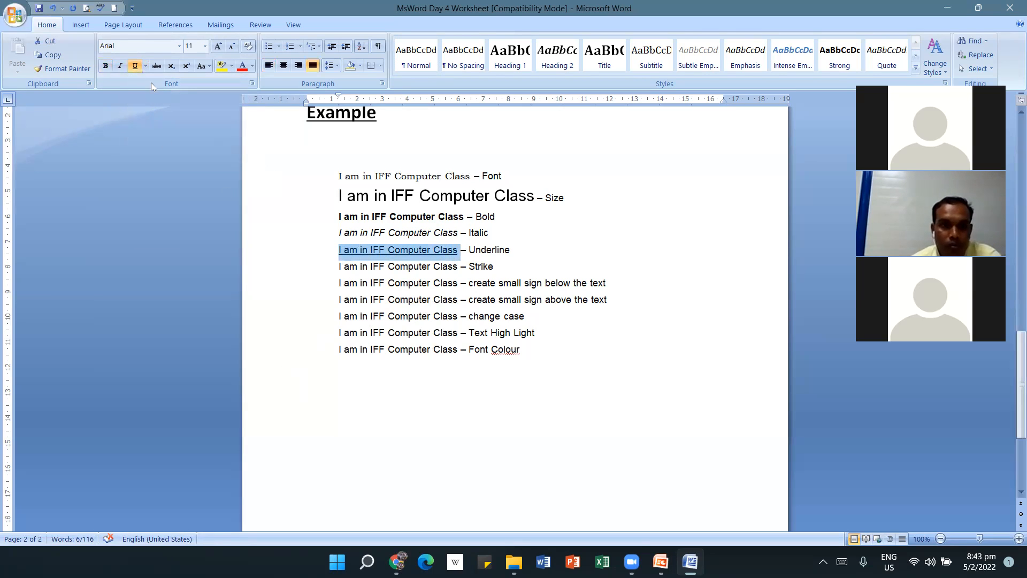
pyautogui.click(145, 65)
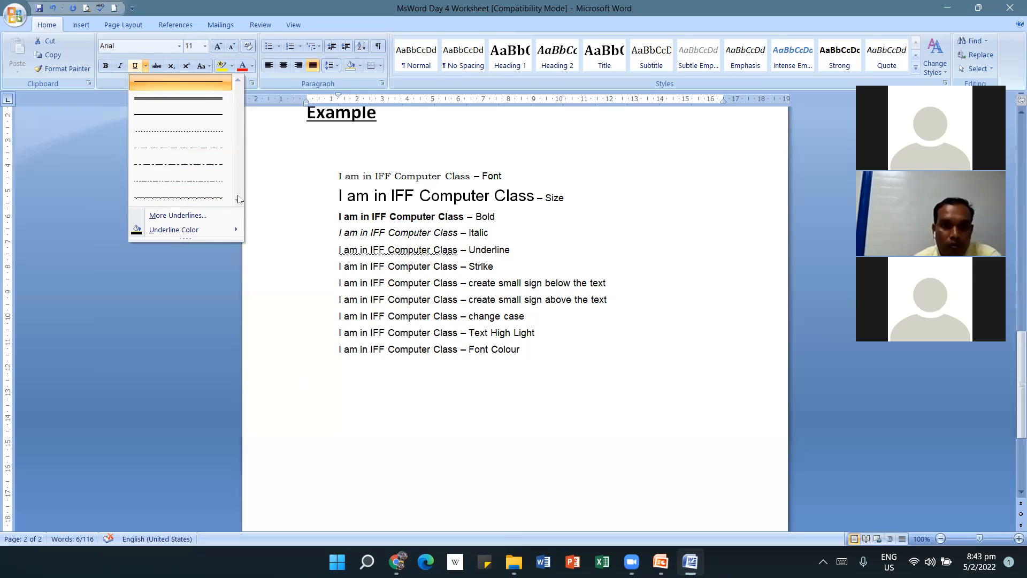
pyautogui.click(209, 215)
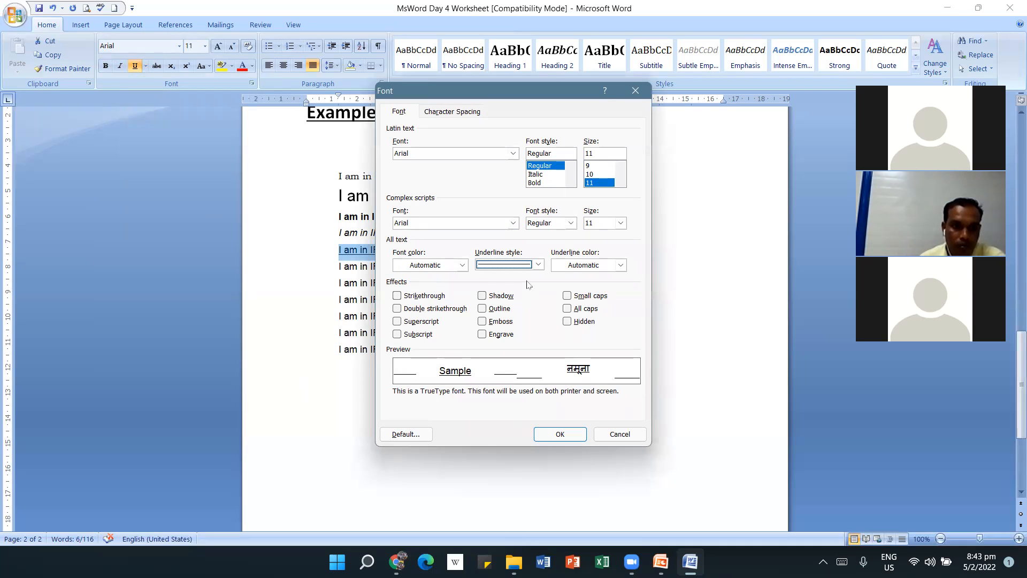
pyautogui.click(538, 264)
pyautogui.click(539, 333)
pyautogui.click(539, 333)
pyautogui.click(538, 333)
pyautogui.click(538, 333)
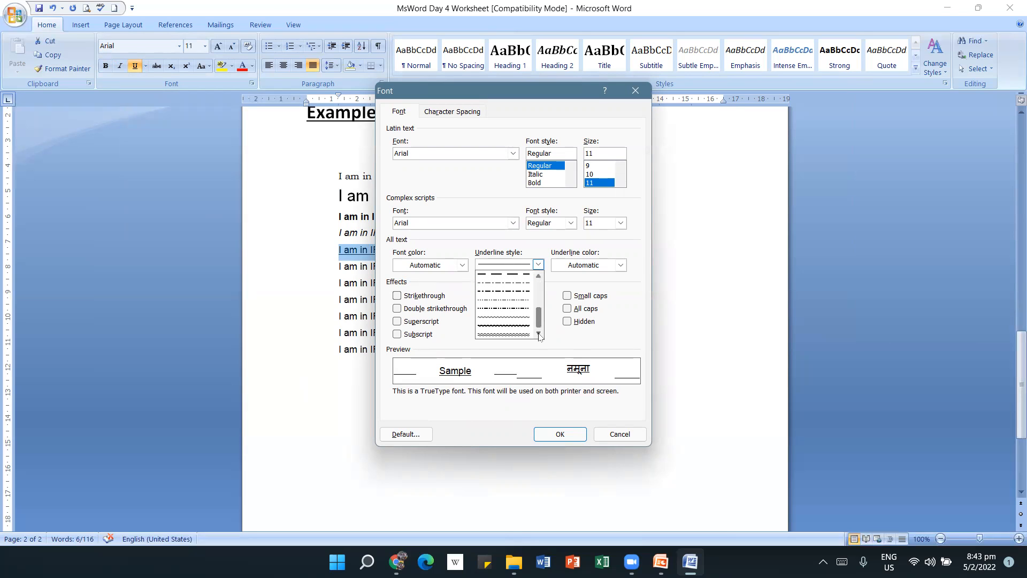
pyautogui.click(620, 436)
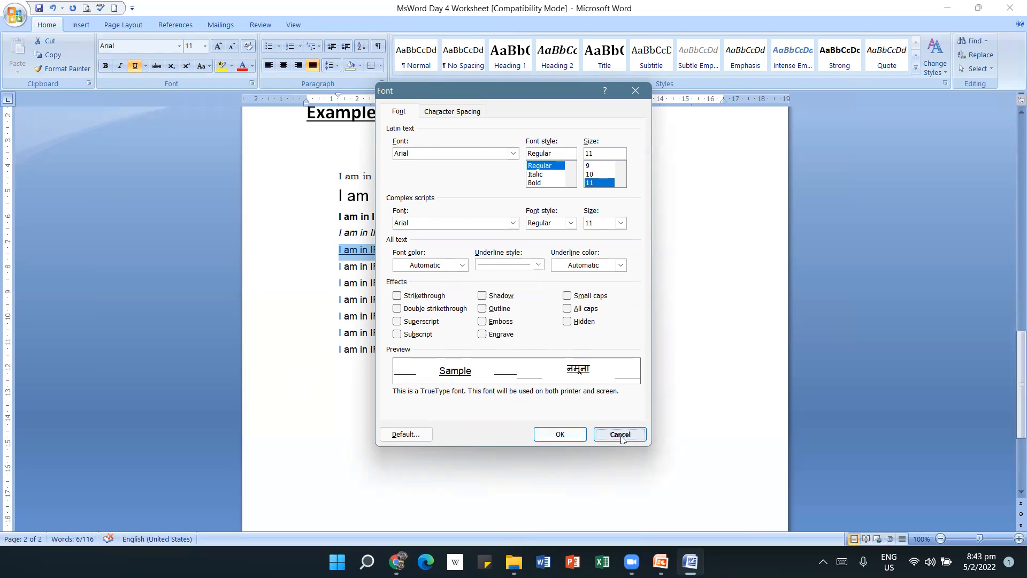
pyautogui.click(620, 435)
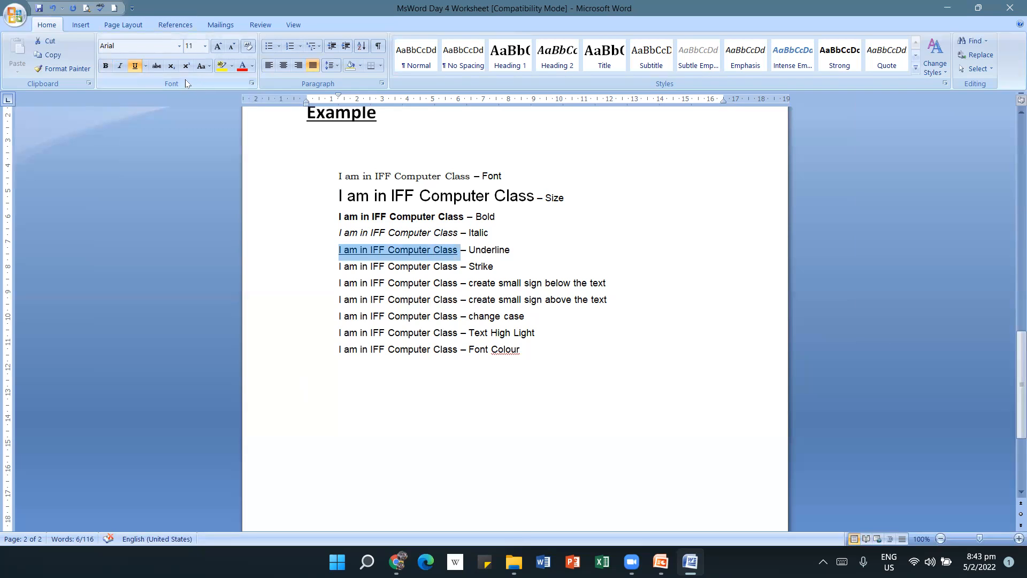
# Give the sample sentence on the Underline line a thick underline in standard red.
pyautogui.click(147, 67)
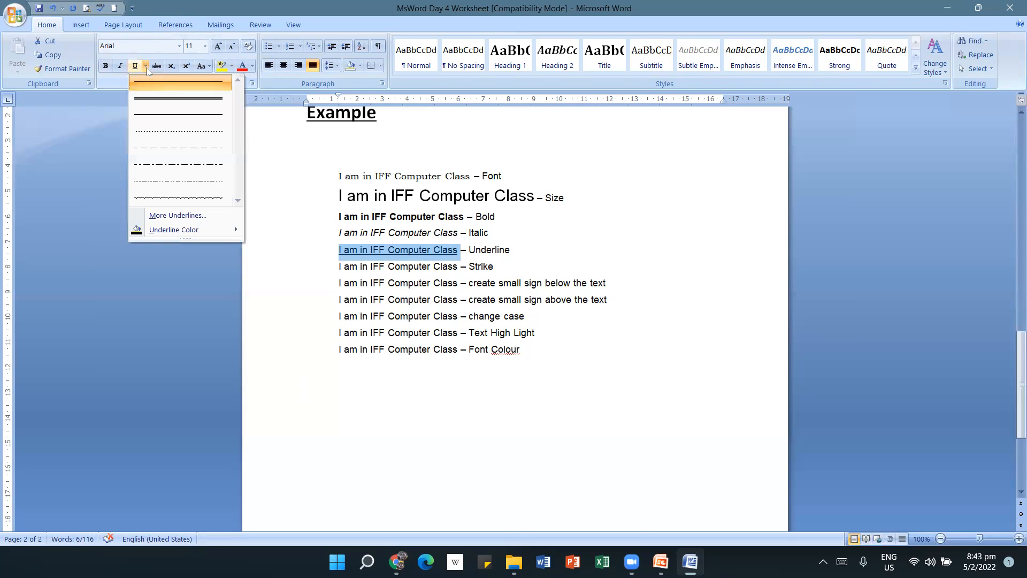
pyautogui.moveTo(224, 233)
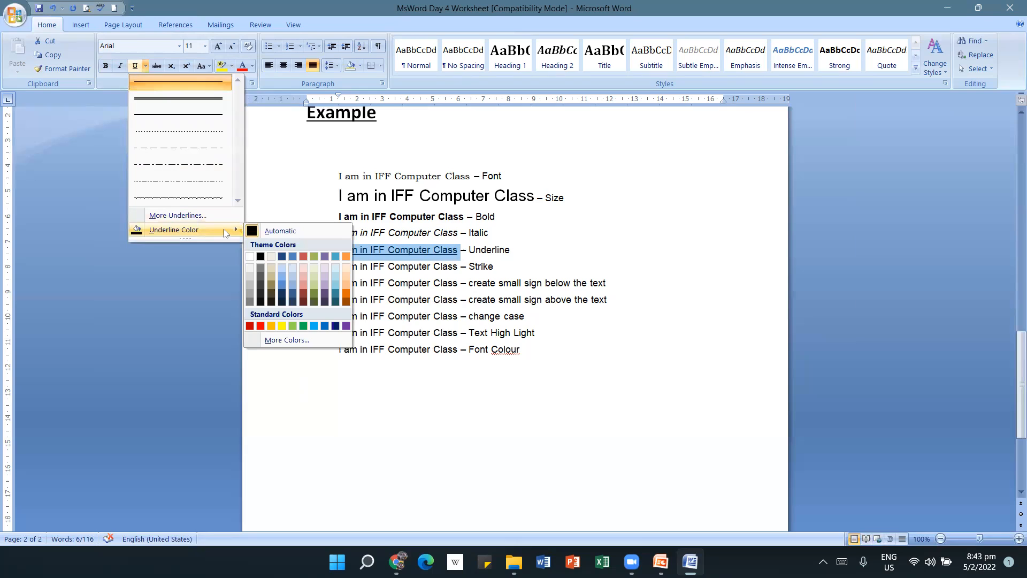
pyautogui.click(260, 327)
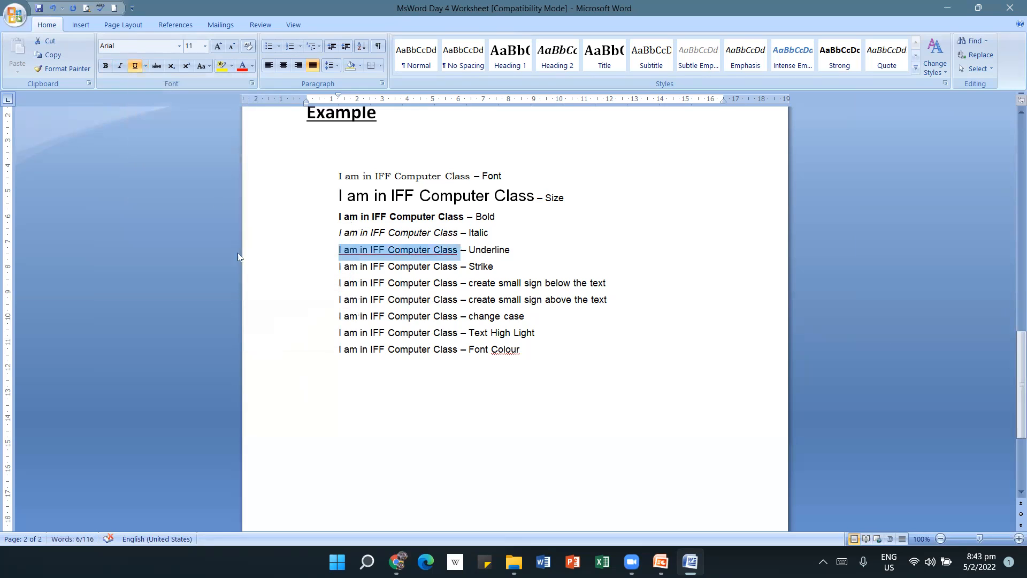
pyautogui.click(156, 65)
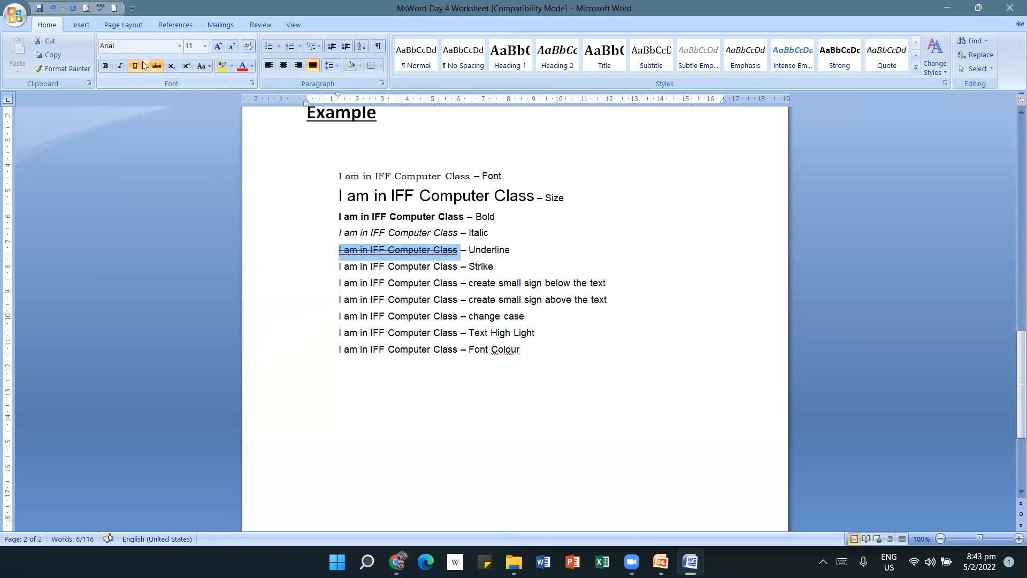
pyautogui.click(157, 65)
pyautogui.click(145, 65)
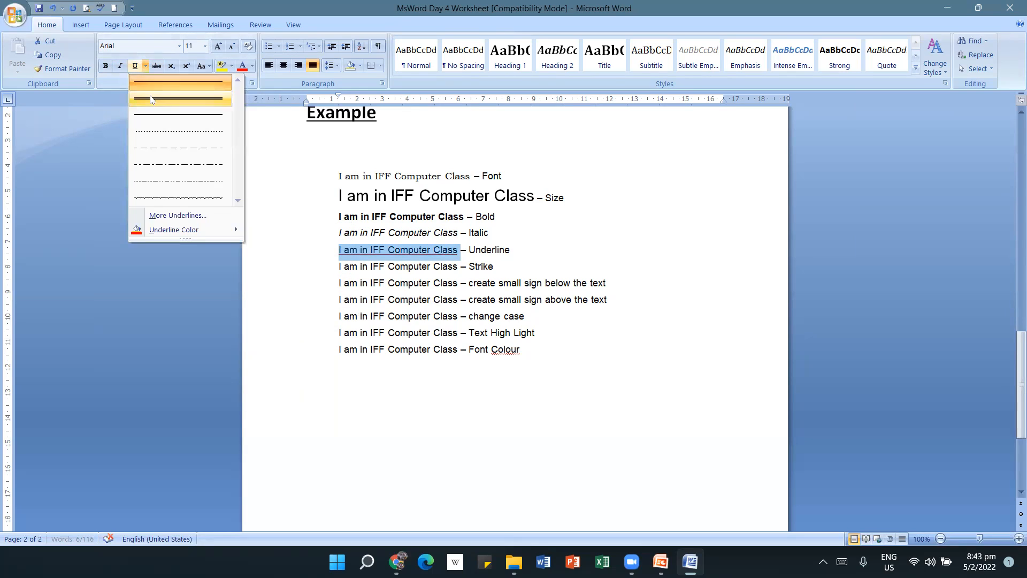
pyautogui.click(158, 114)
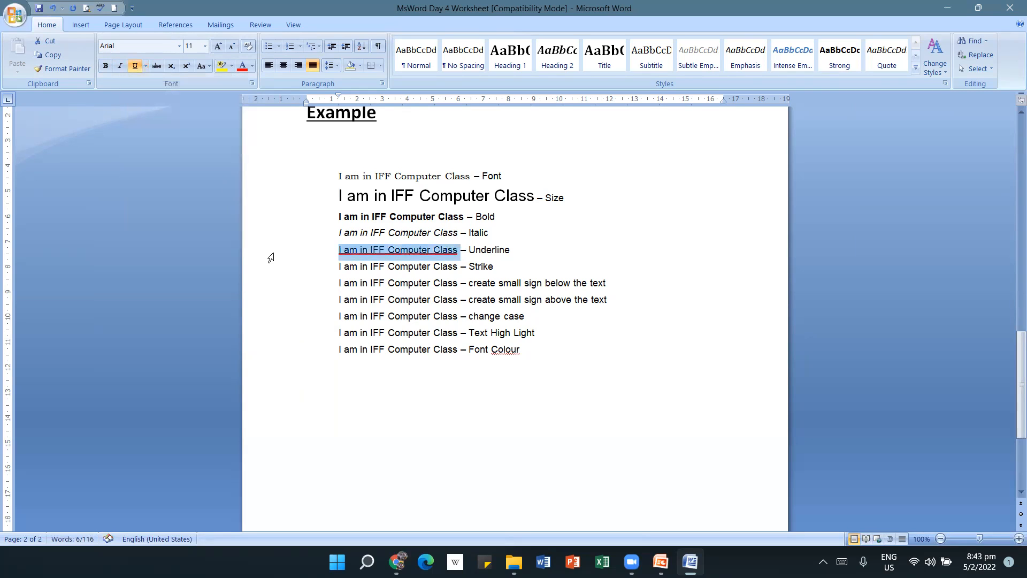
pyautogui.click(378, 390)
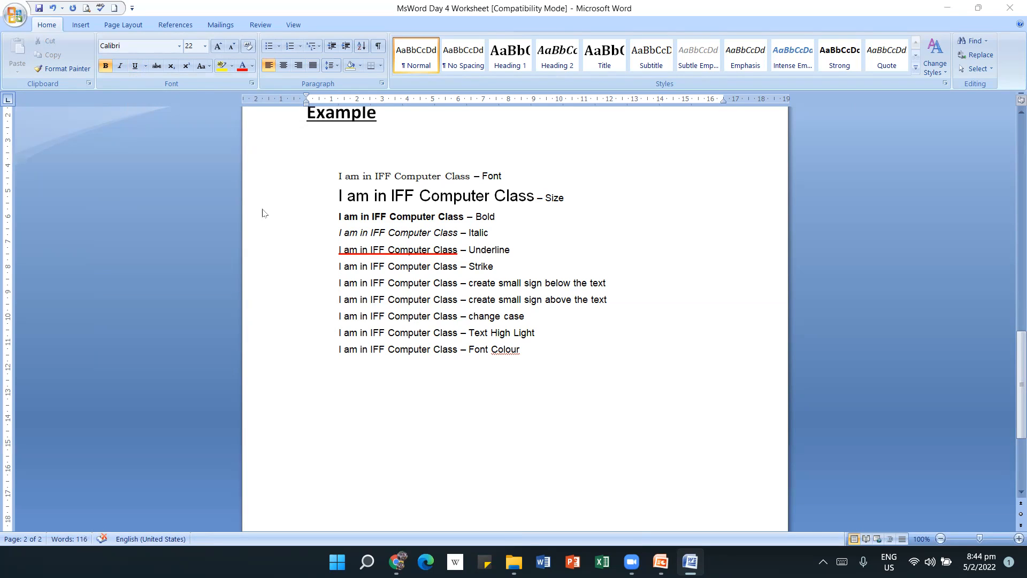
pyautogui.moveTo(338, 249); pyautogui.dragTo(457, 249)
pyautogui.click(146, 65)
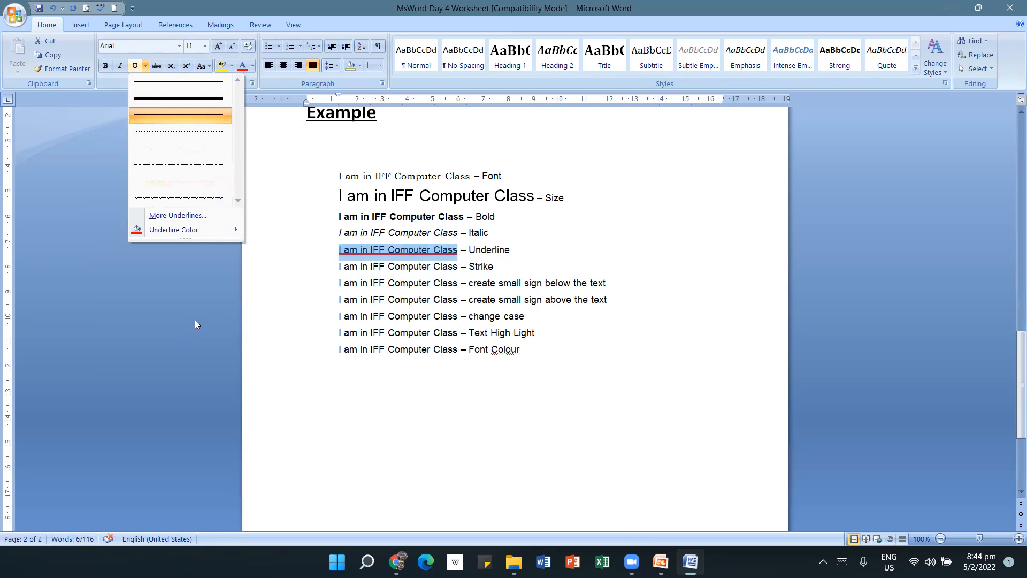
pyautogui.click(164, 292)
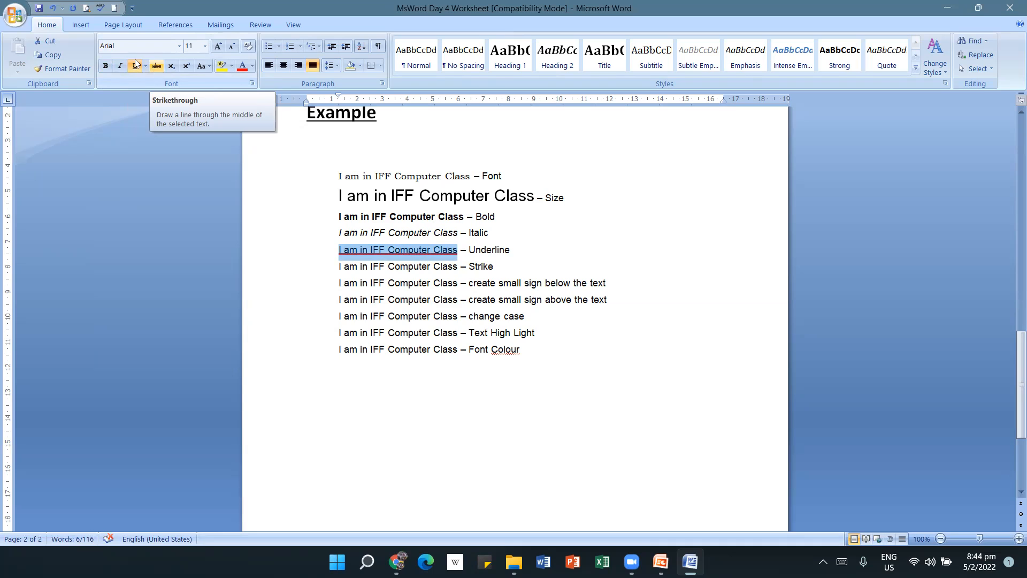
# Apply strikethrough to the sentence "I am in IFF Computer Class" on the Strike line.
pyautogui.moveTo(339, 267); pyautogui.dragTo(456, 274)
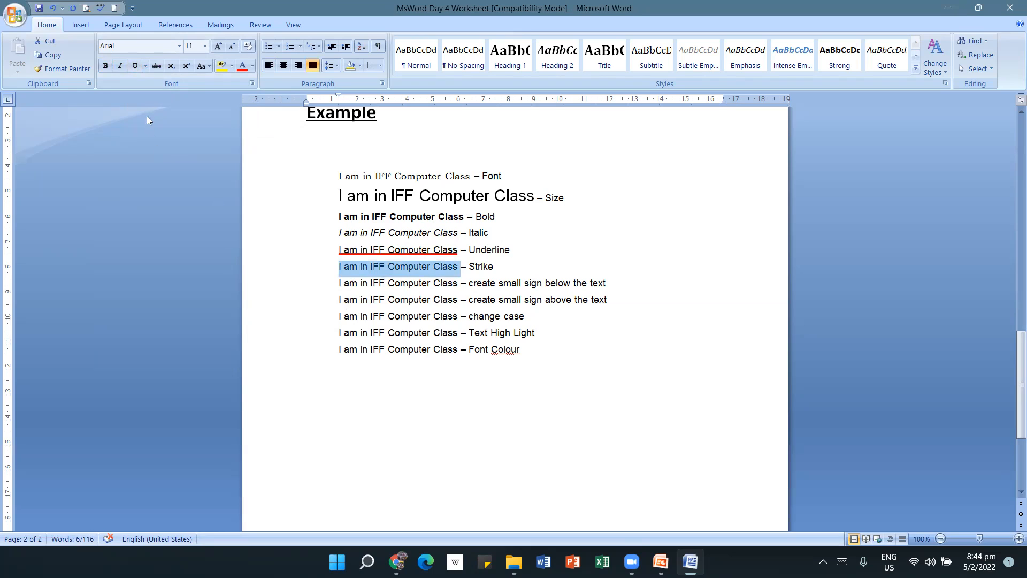
pyautogui.click(157, 67)
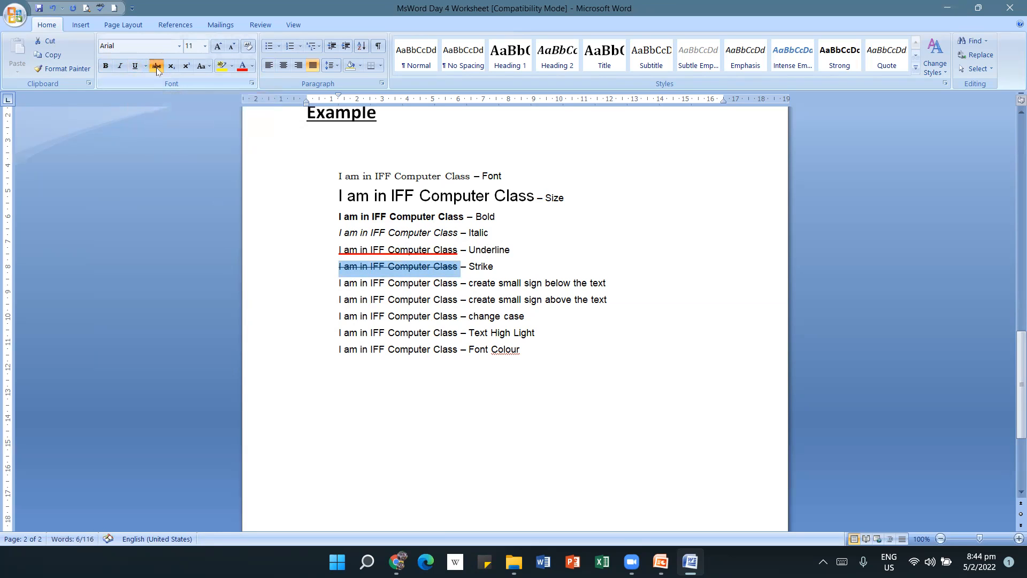
pyautogui.click(488, 428)
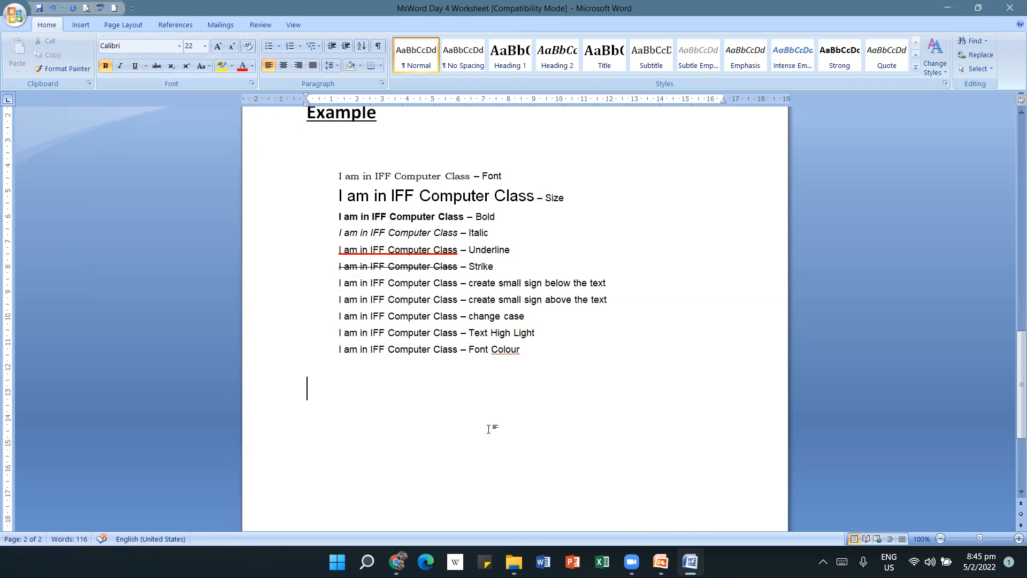
# Insert a 2 after the sentence on the "create small sign below the text" line and make it subscript.
pyautogui.click(461, 266)
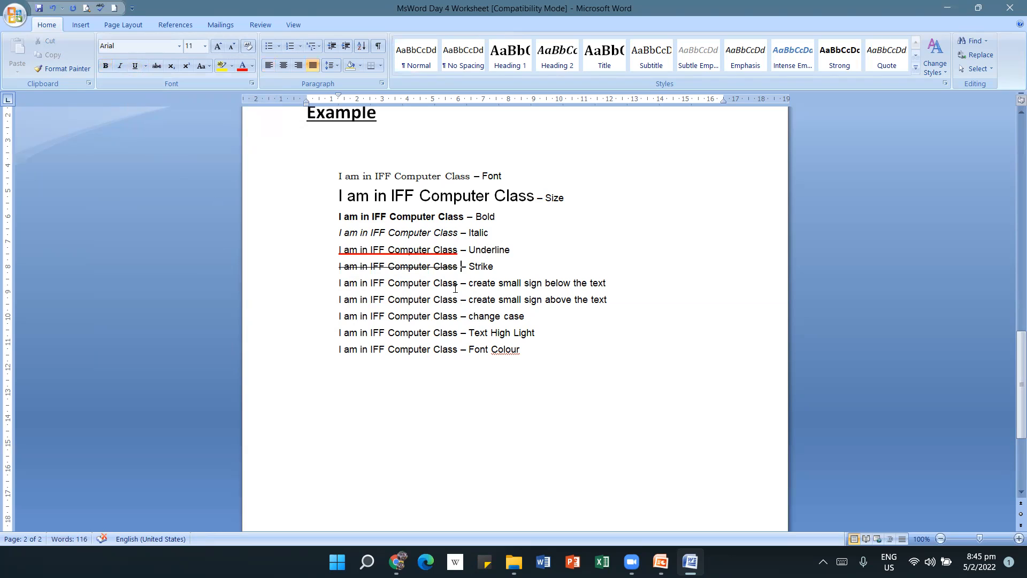
pyautogui.press('Down')
pyautogui.write('2')
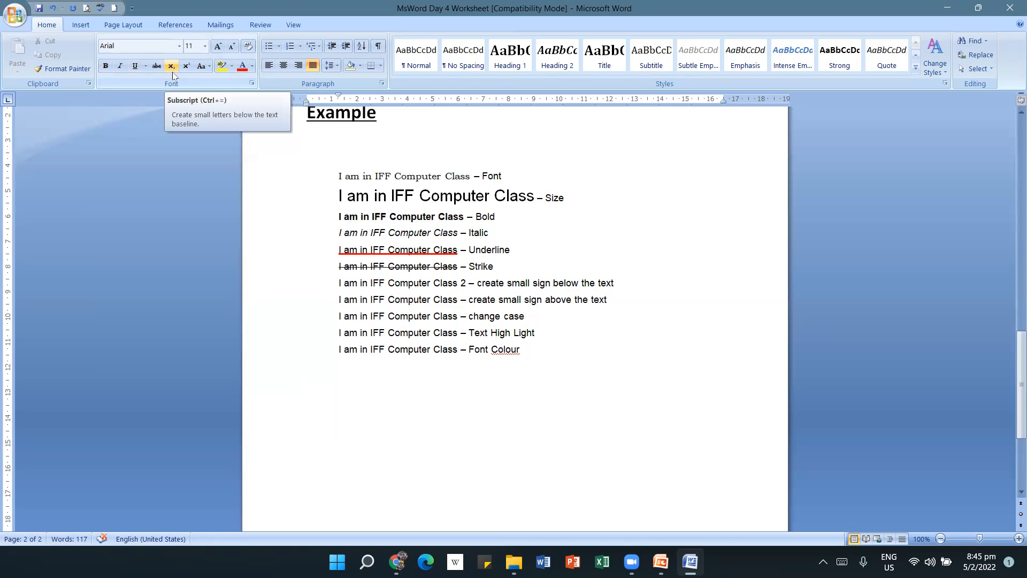
pyautogui.doubleClick(463, 282)
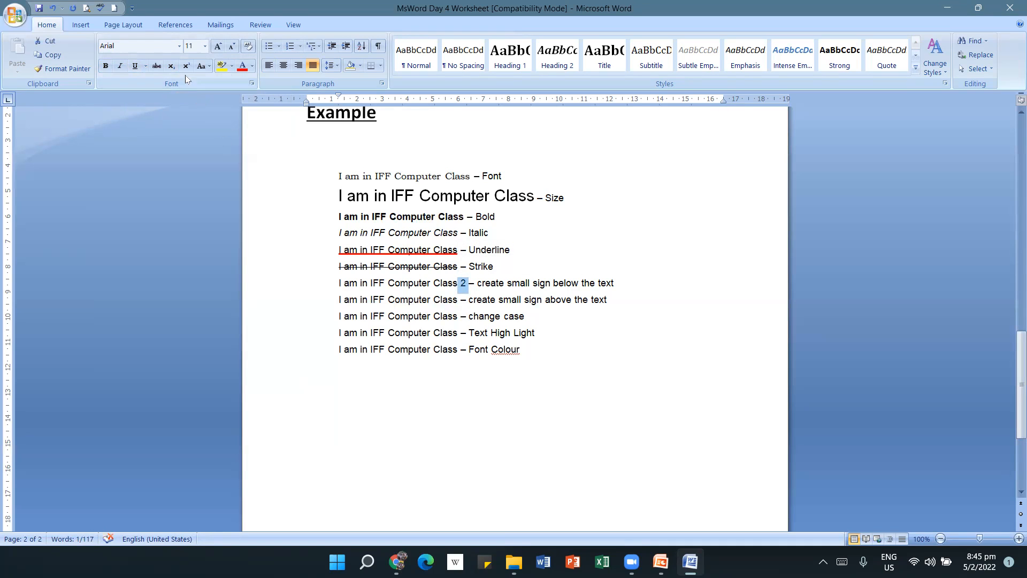
pyautogui.click(172, 65)
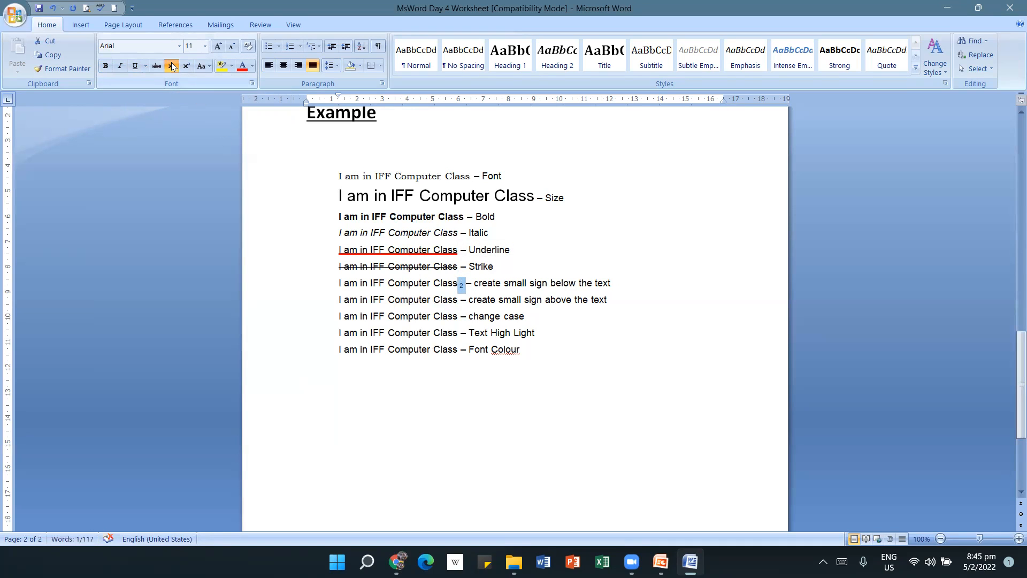
pyautogui.click(517, 412)
# Replace the subscript 2 on the "create small sign below the text" line with "O2", formatting only its 2 as subscript.
pyautogui.click(454, 279)
pyautogui.write('O')
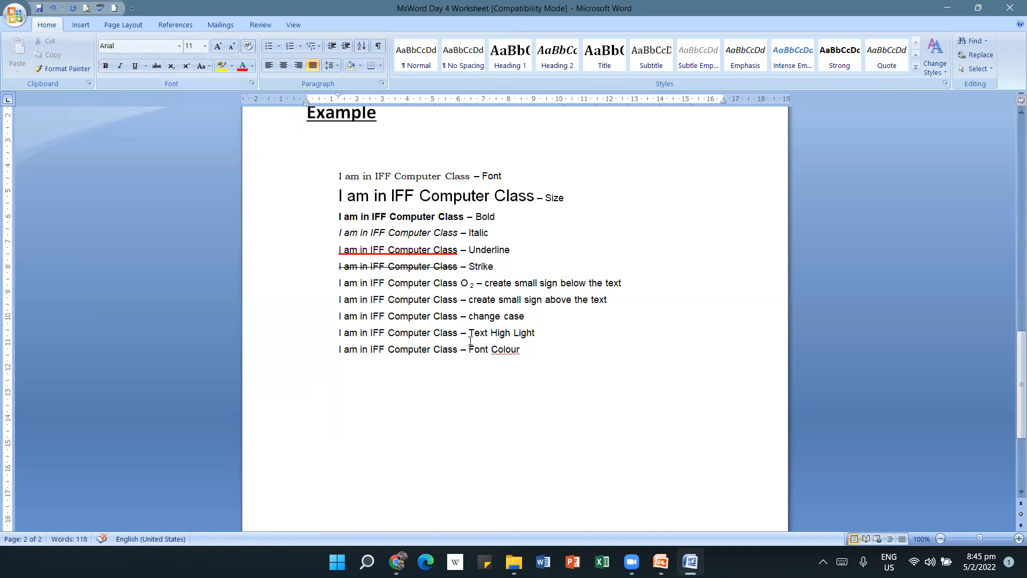
pyautogui.press('Delete')
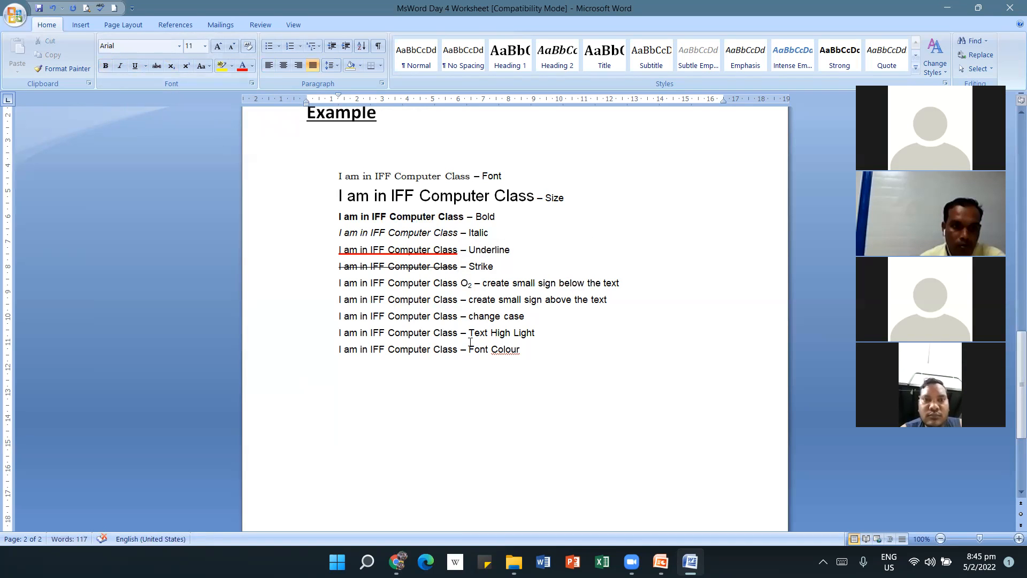
pyautogui.press('Delete')
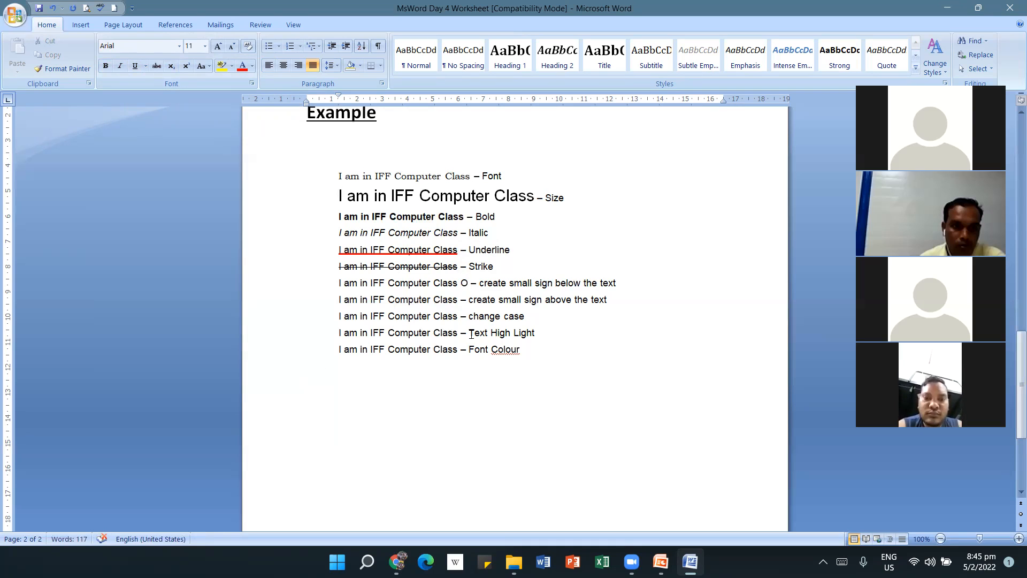
pyautogui.write('2')
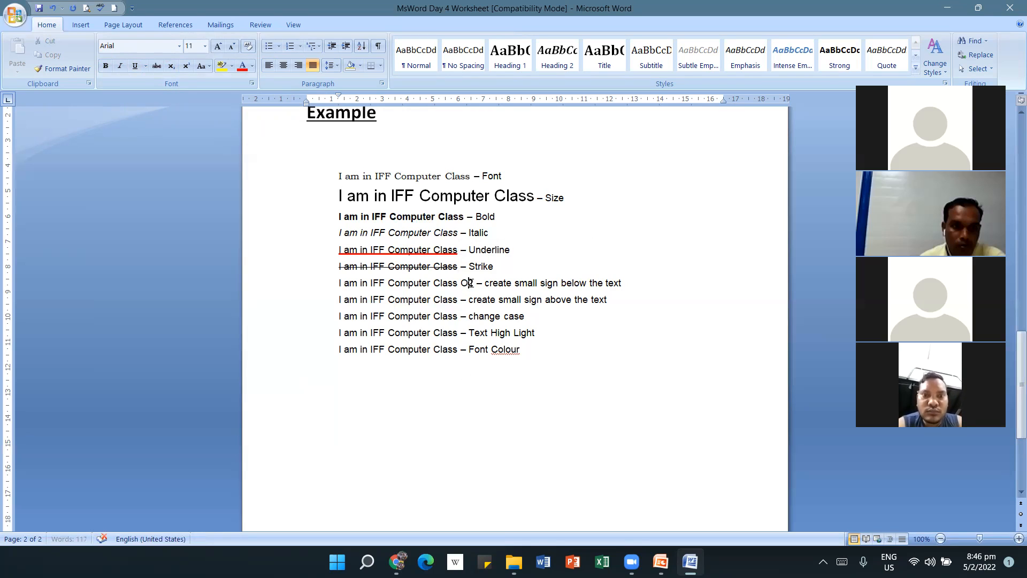
pyautogui.moveTo(474, 283); pyautogui.dragTo(467, 283)
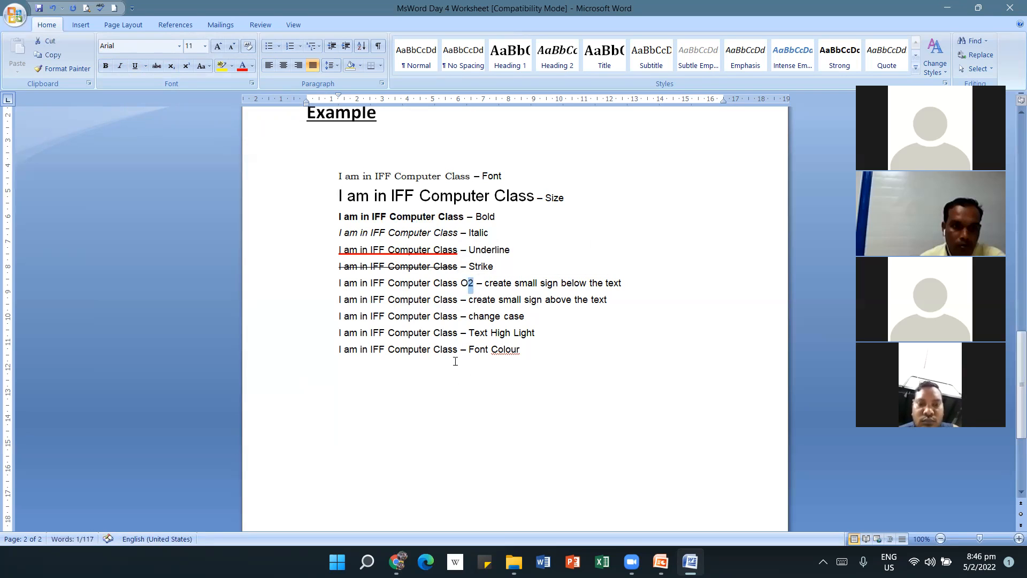
pyautogui.click(171, 68)
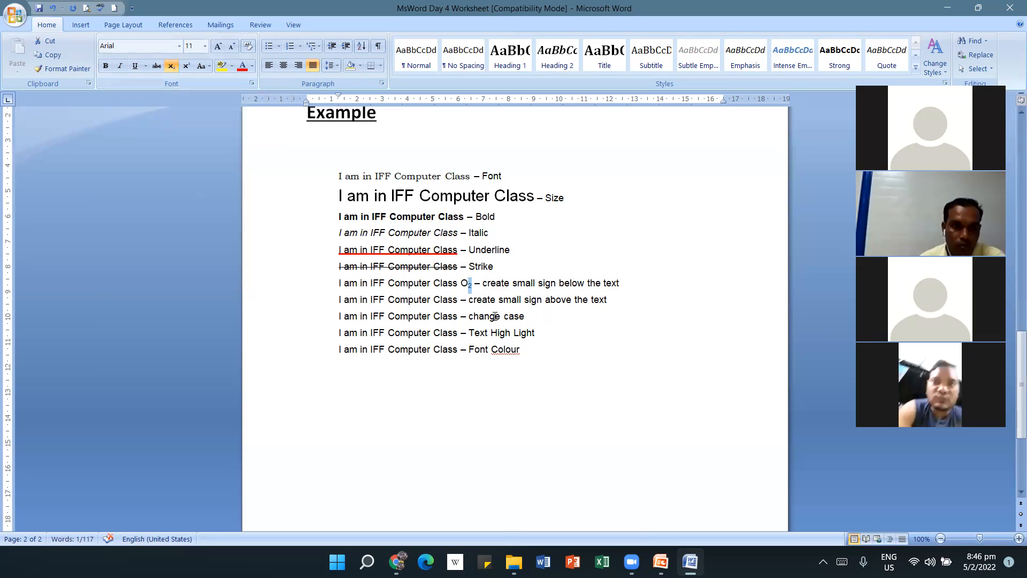
pyautogui.click(469, 286)
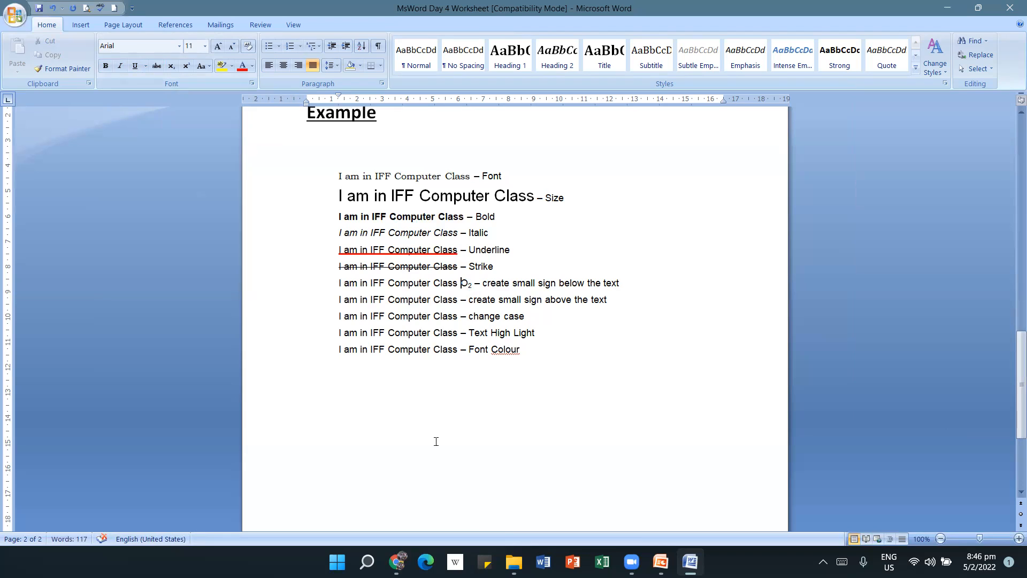
pyautogui.click(471, 286)
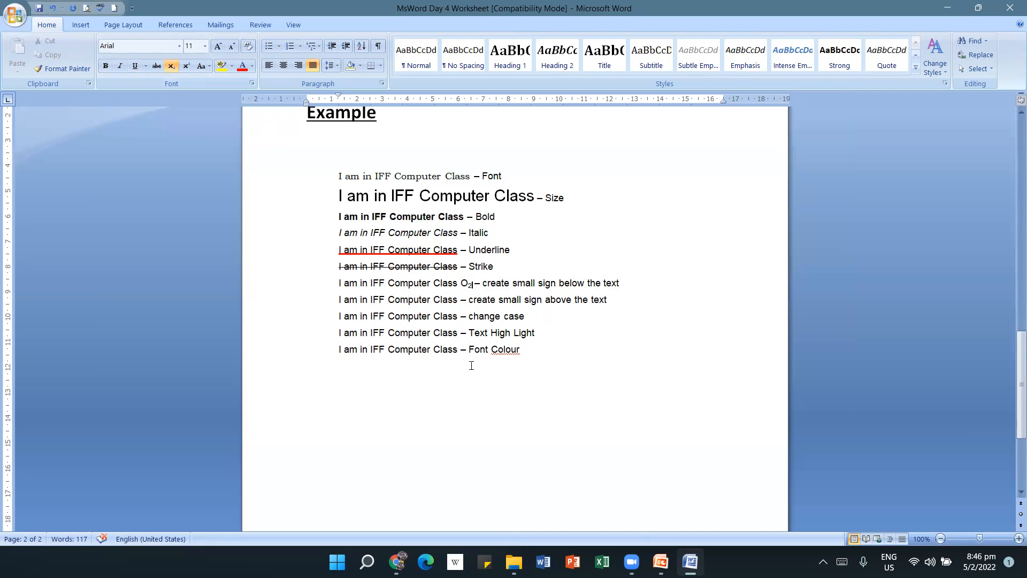
# Insert "x 2" after the sentence on the "create small sign above the text" line and make the 2 superscript.
pyautogui.click(460, 299)
pyautogui.write('5')
pyautogui.press('BackSpace')
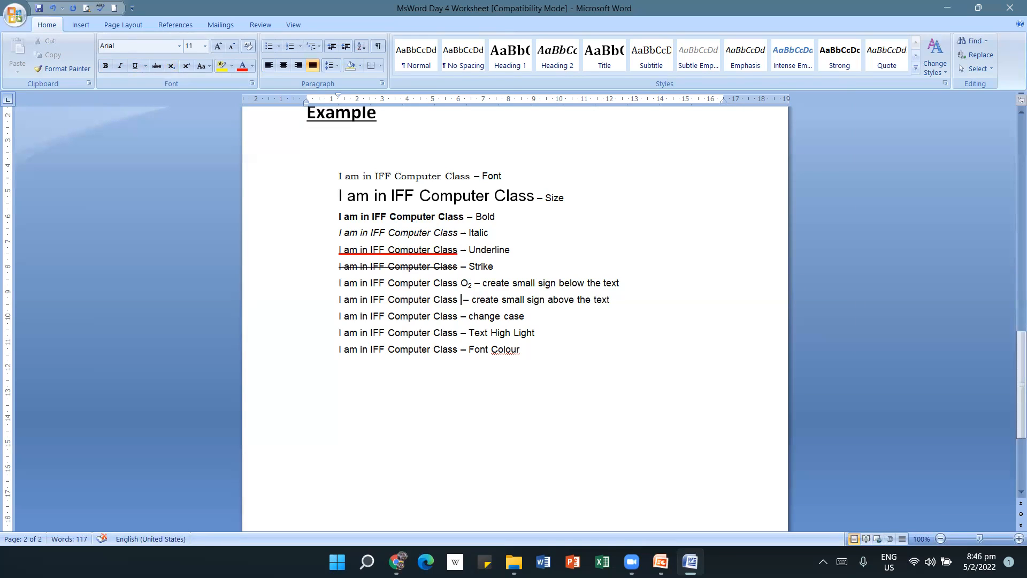
pyautogui.write('x ')
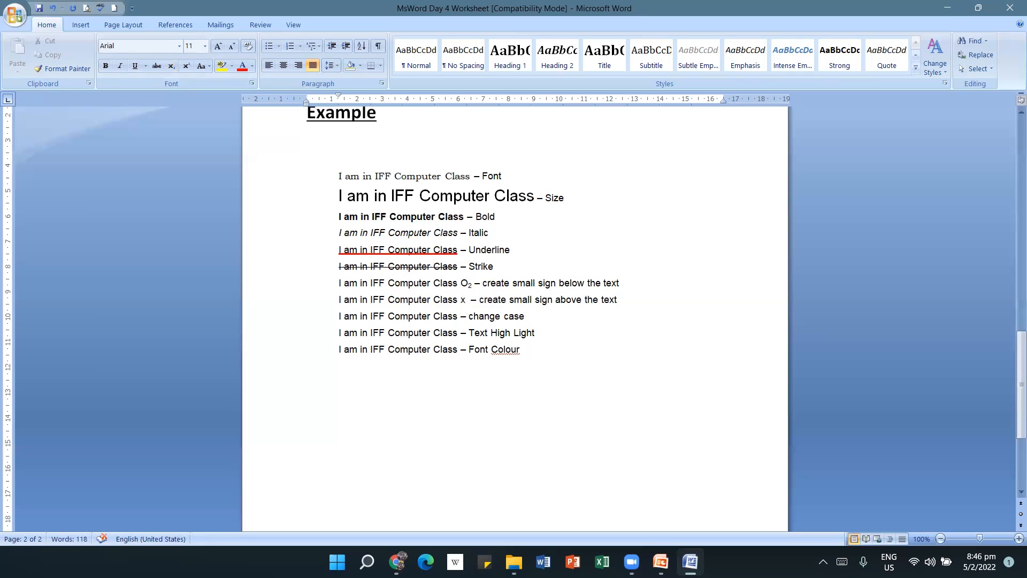
pyautogui.write('2')
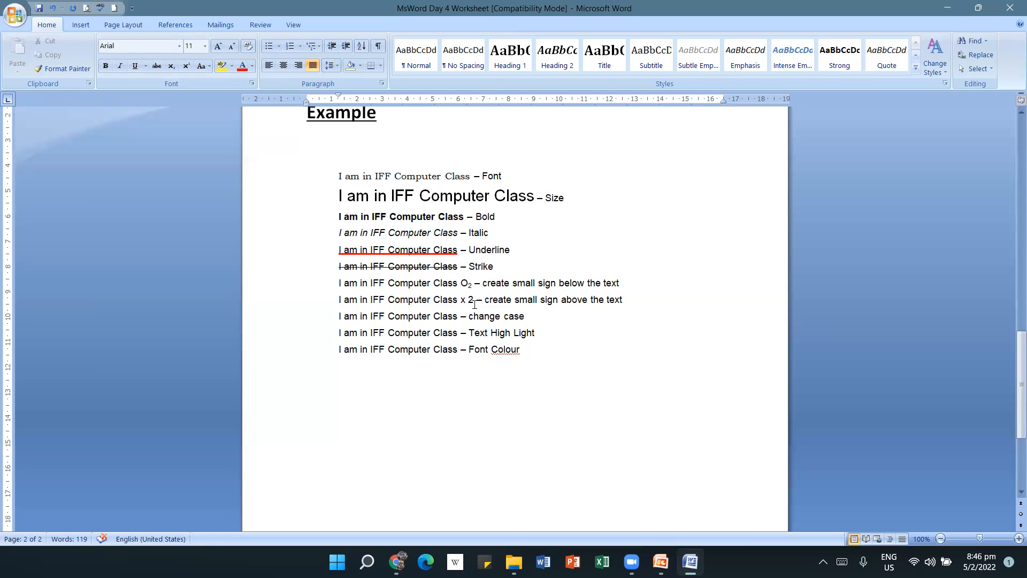
pyautogui.moveTo(475, 299); pyautogui.dragTo(468, 298)
pyautogui.click(187, 67)
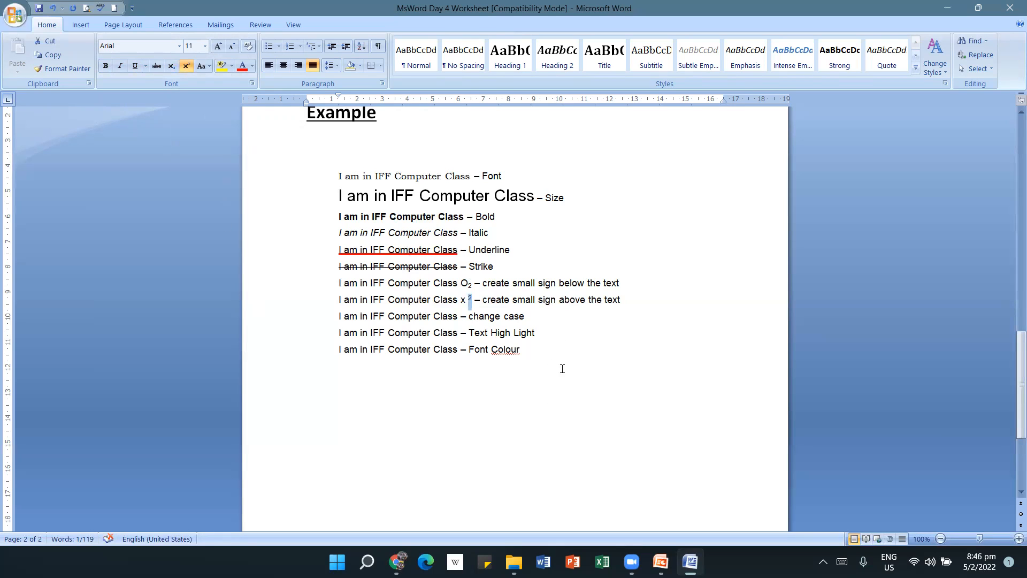
pyautogui.click(514, 277)
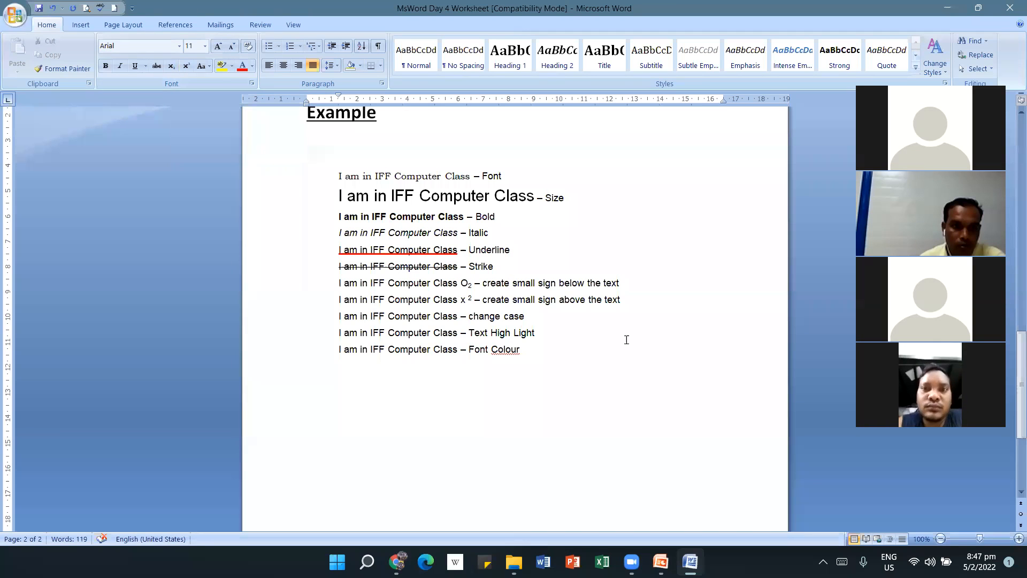
# Try the Sentence case option on "I am in IFF Computer Class" on the change case line.
pyautogui.doubleClick(440, 388)
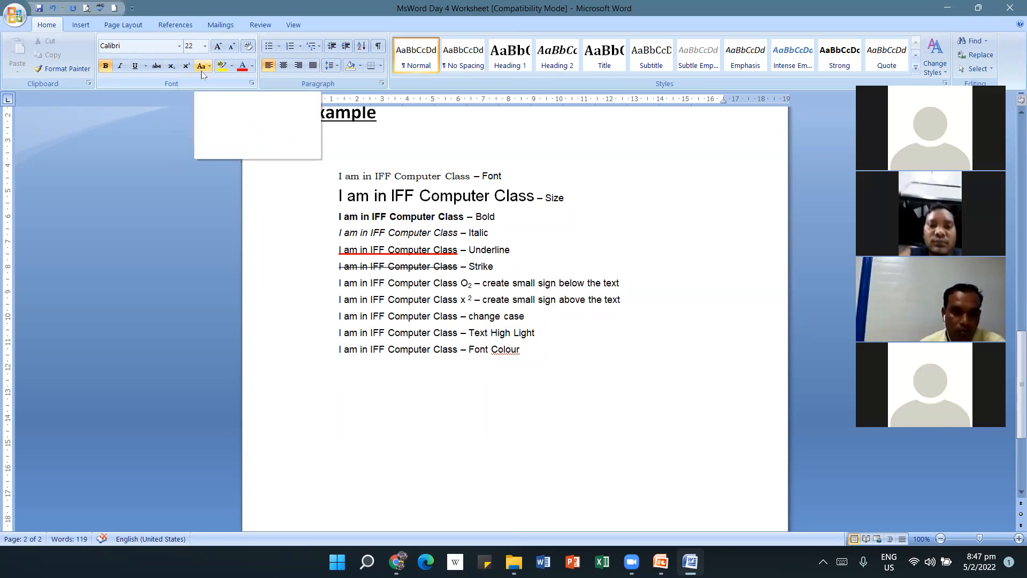
pyautogui.click(337, 330)
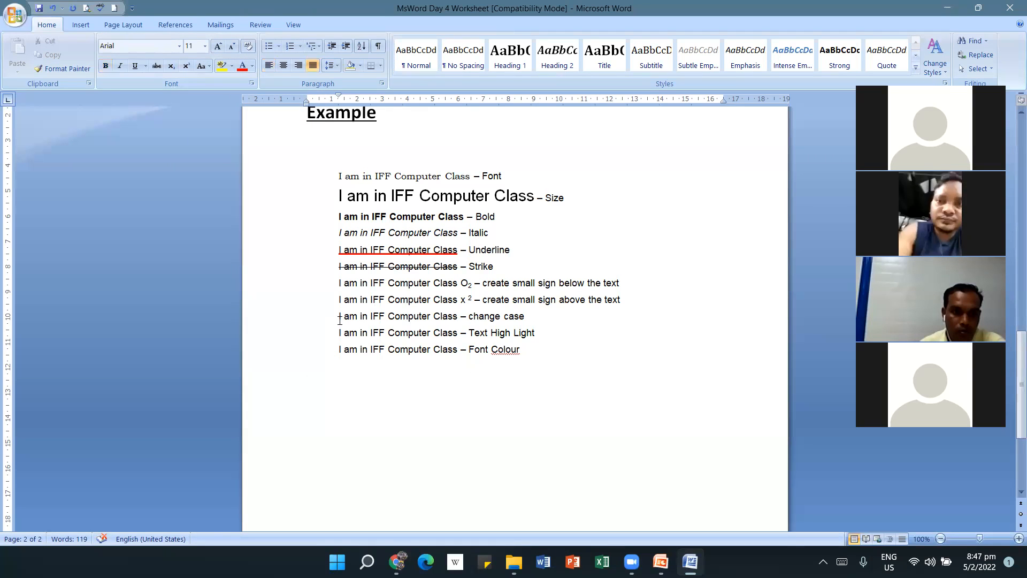
pyautogui.click(339, 316)
pyautogui.moveTo(387, 313); pyautogui.dragTo(459, 315)
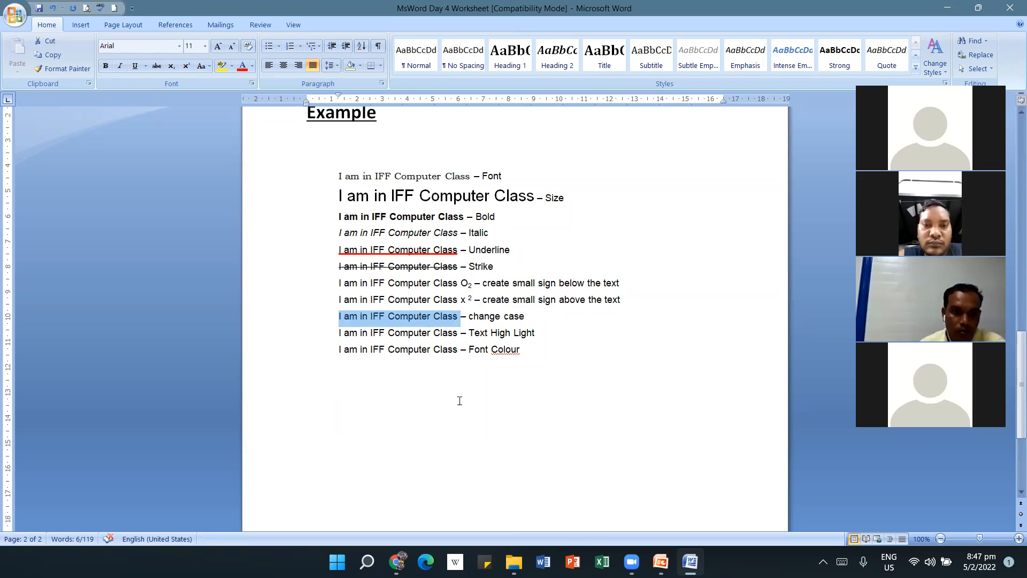
pyautogui.click(209, 67)
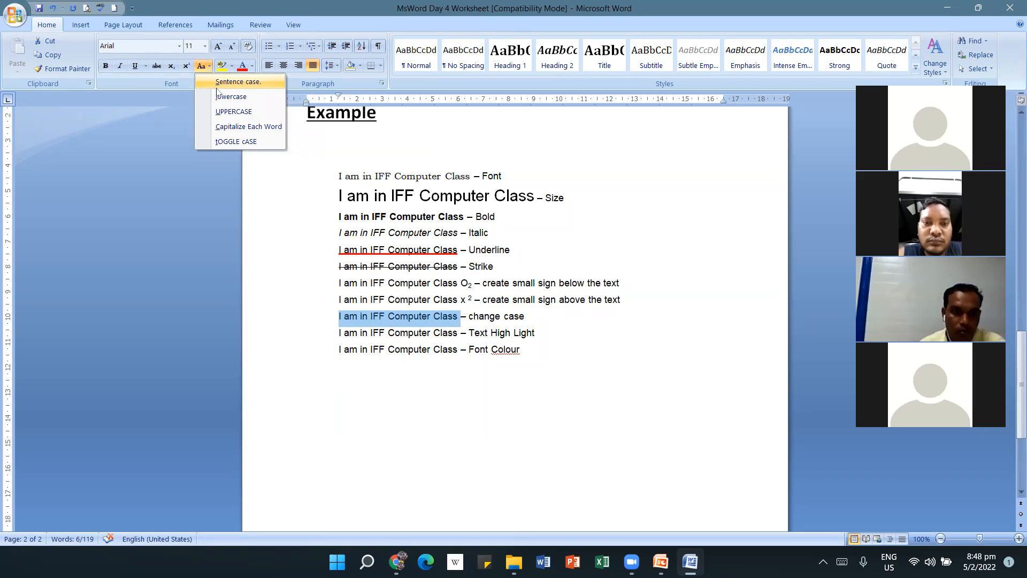
pyautogui.click(217, 86)
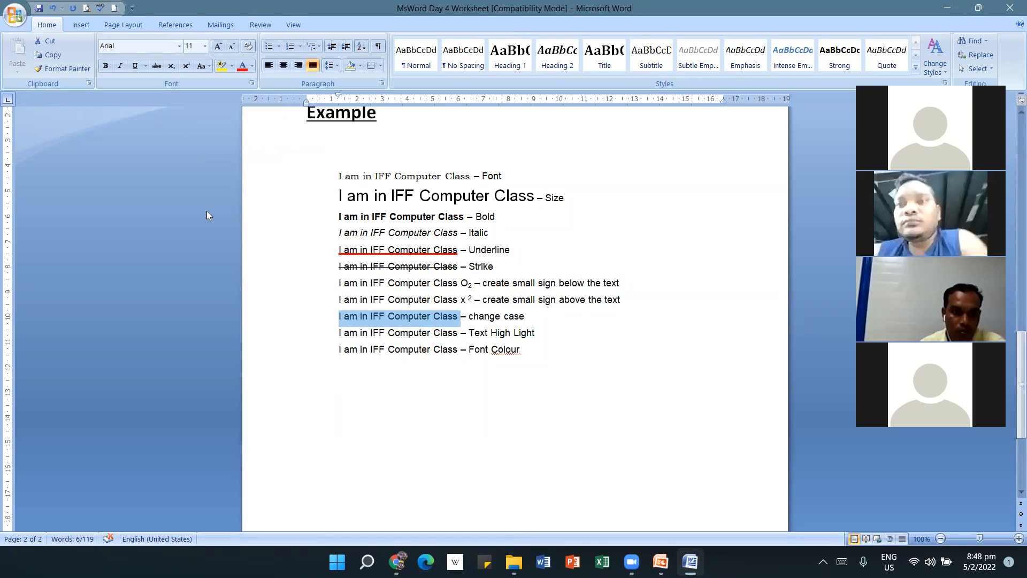
# Convert the sentence on the change case line to lowercase, and from lowercase to Sentence case.
pyautogui.click(209, 66)
pyautogui.click(223, 100)
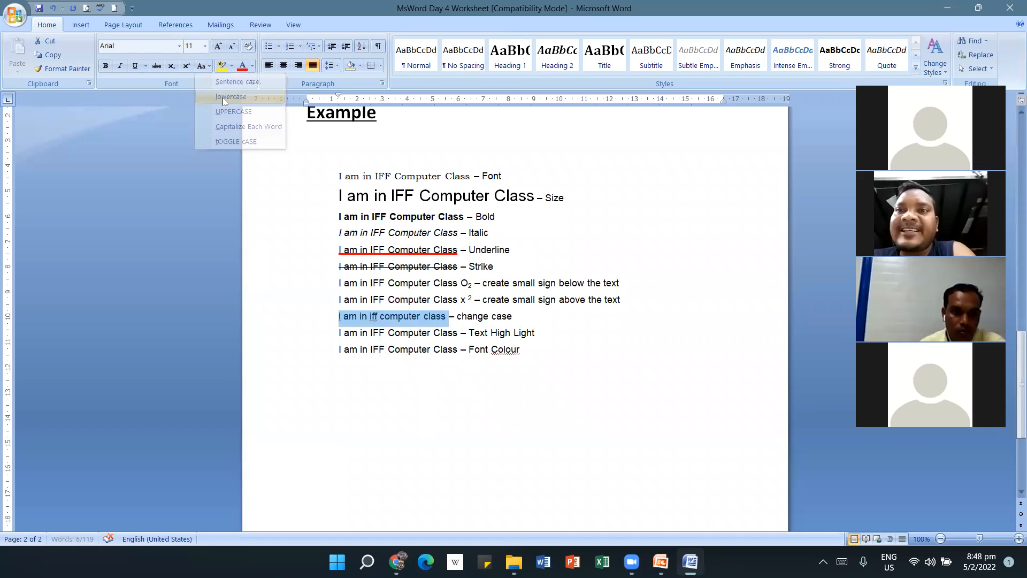
pyautogui.click(203, 66)
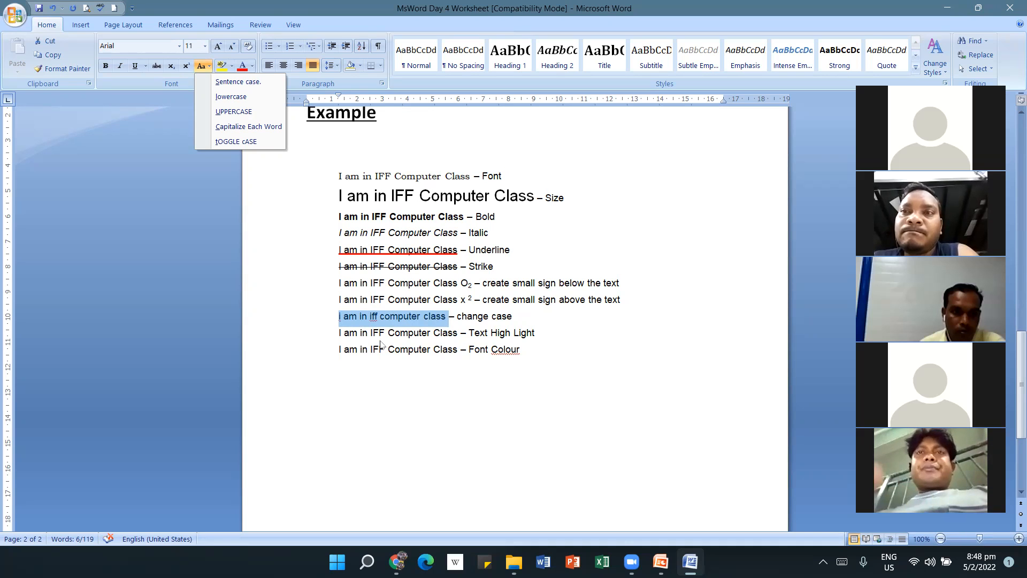
pyautogui.click(246, 81)
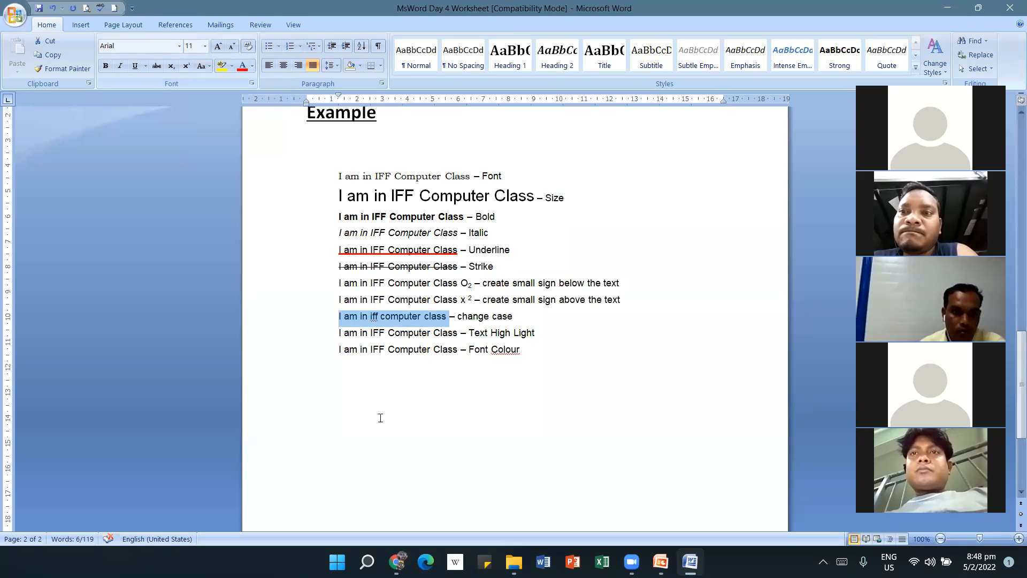
pyautogui.click(405, 419)
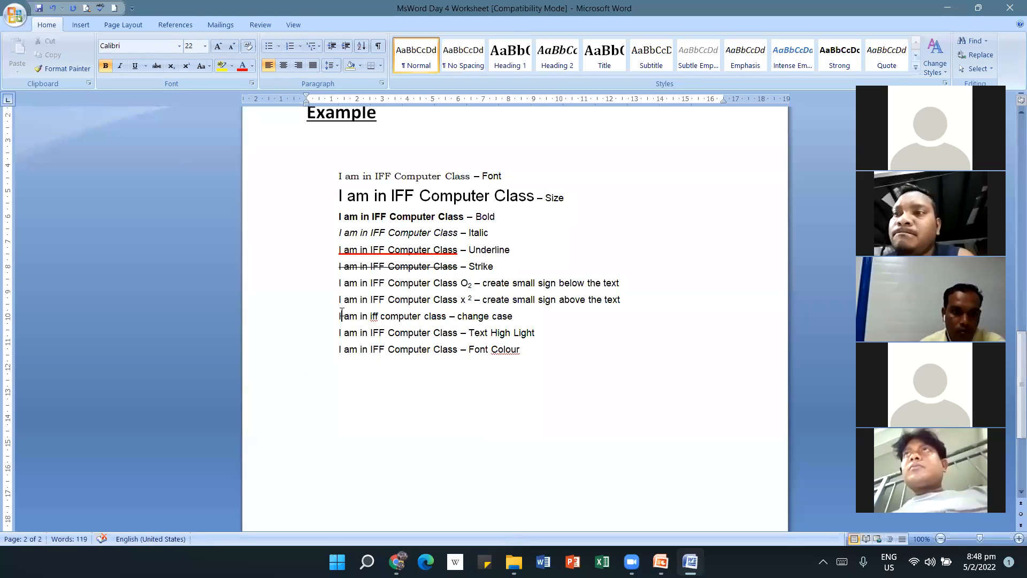
# Undo the Sentence case and lowercase conversions on the change case line.
pyautogui.moveTo(338, 317); pyautogui.dragTo(342, 317)
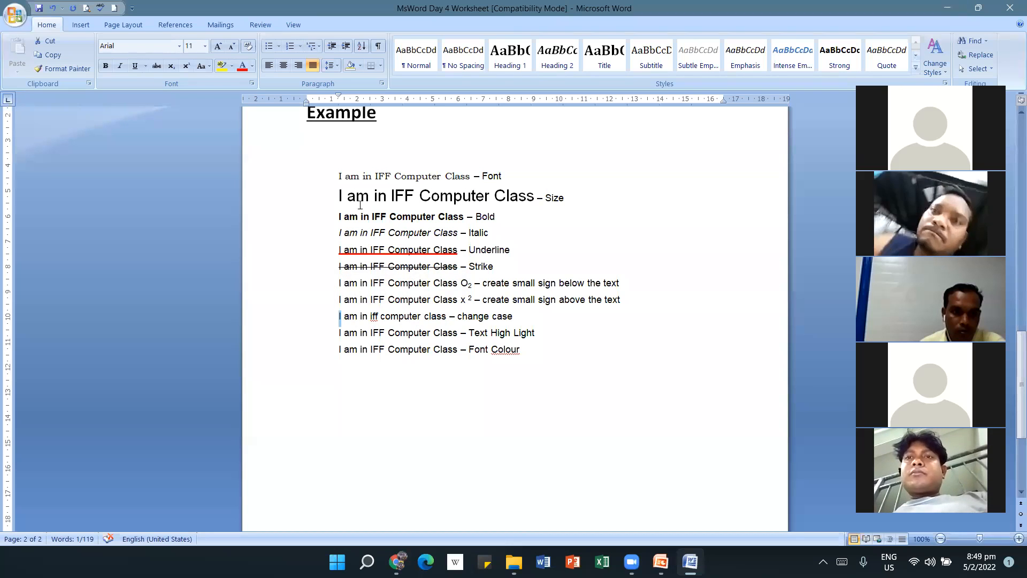
pyautogui.moveTo(447, 317); pyautogui.dragTo(381, 317)
pyautogui.hotkey('shift', 'Home')
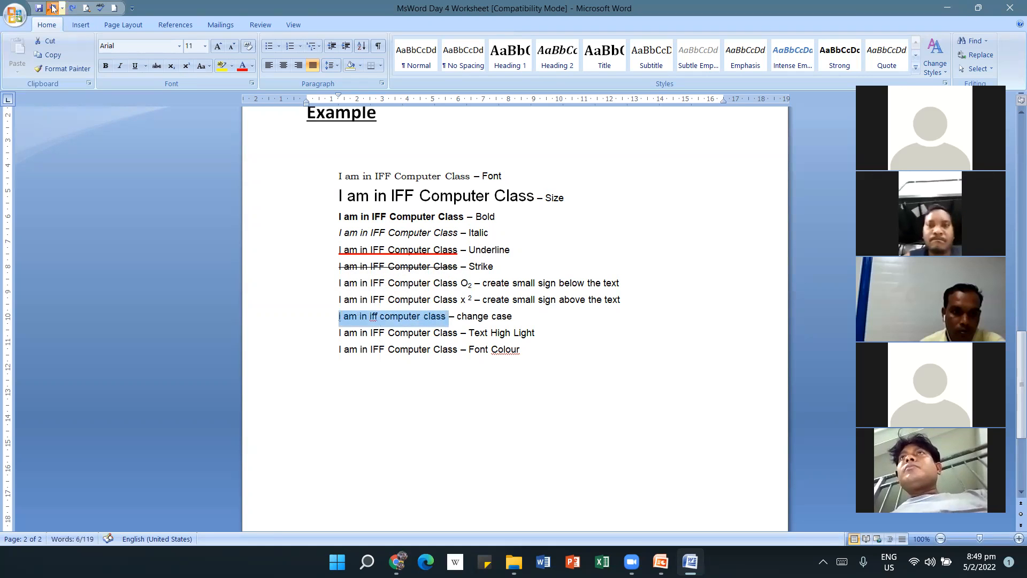
pyautogui.click(52, 8)
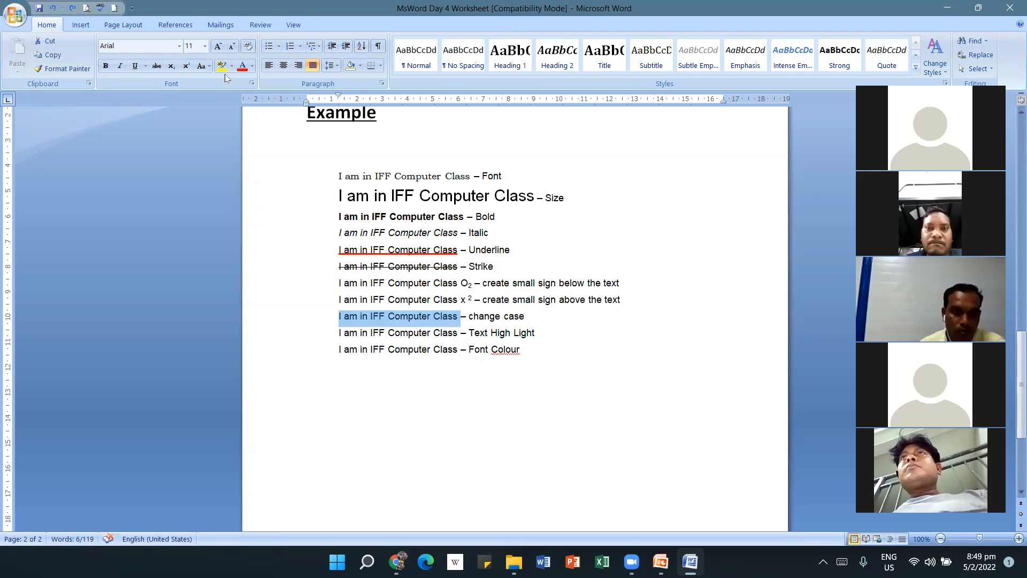
# Try UPPERCASE on the change case line's sentence and settle on Capitalize Each Word.
pyautogui.click(209, 66)
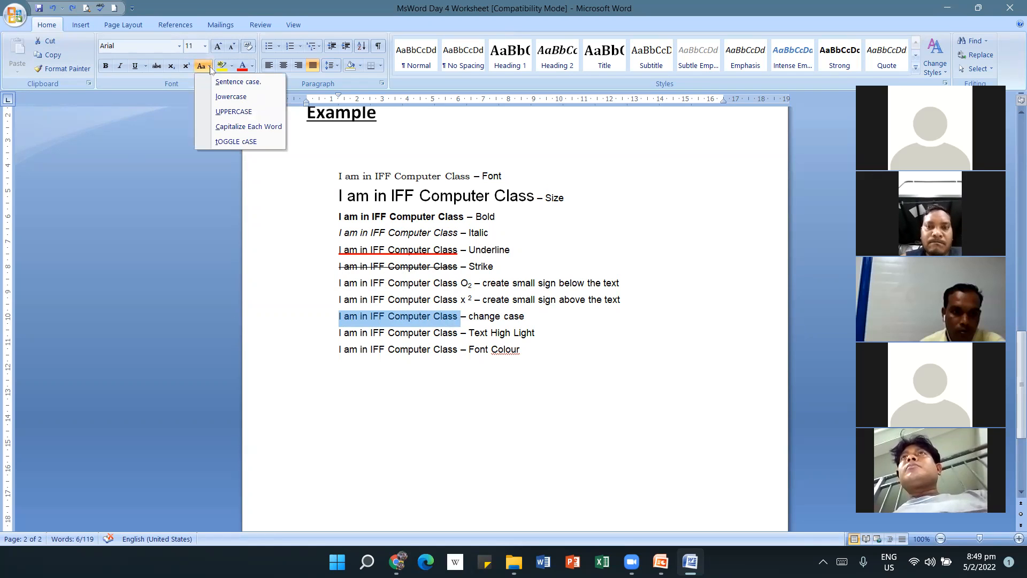
pyautogui.click(235, 113)
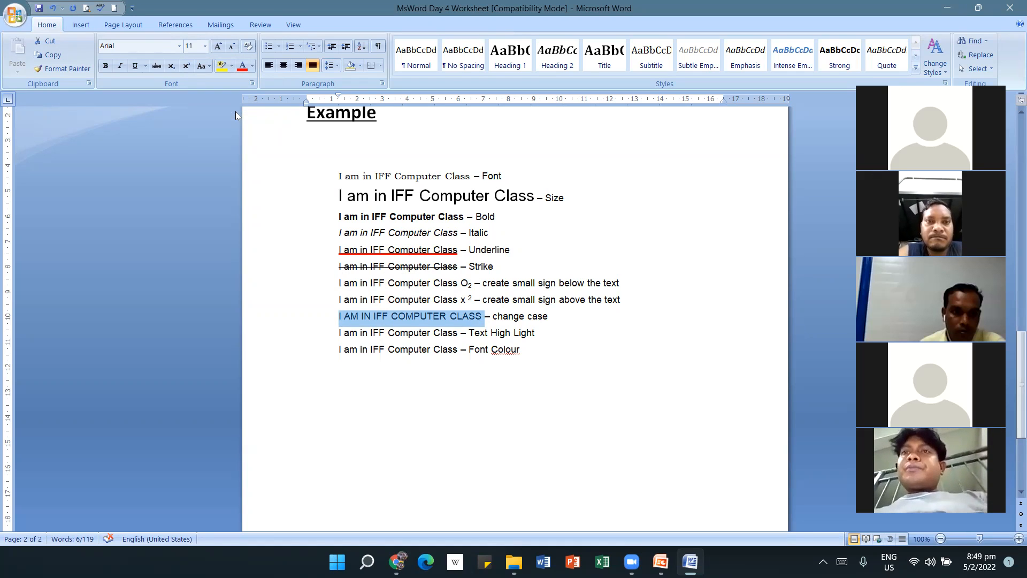
pyautogui.click(208, 68)
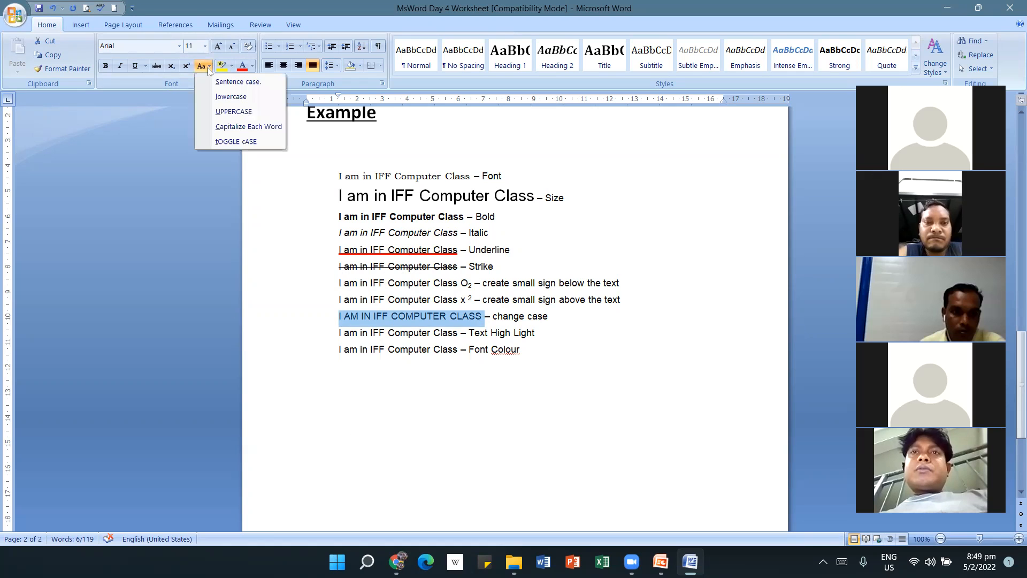
pyautogui.click(239, 127)
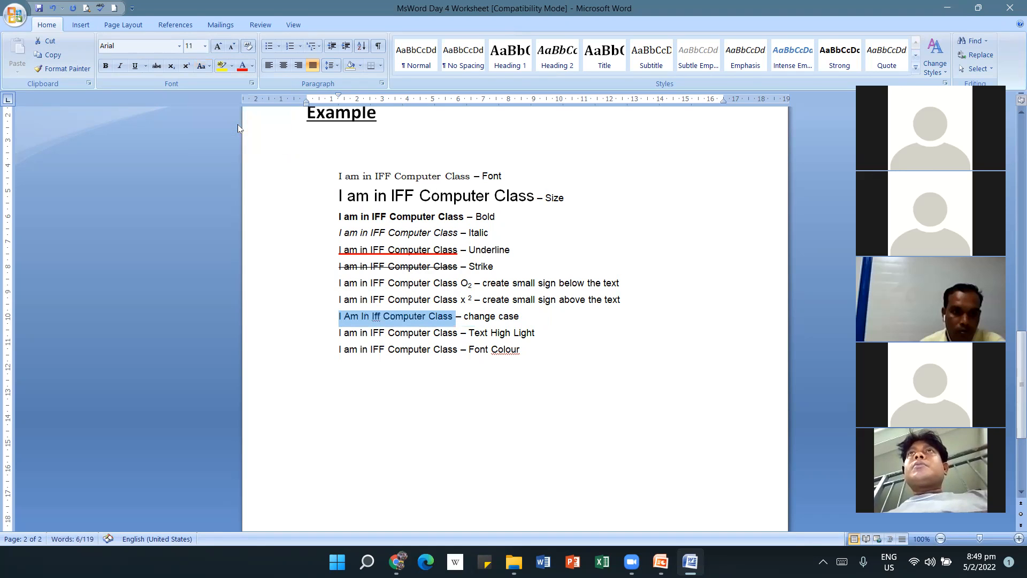
pyautogui.click(355, 389)
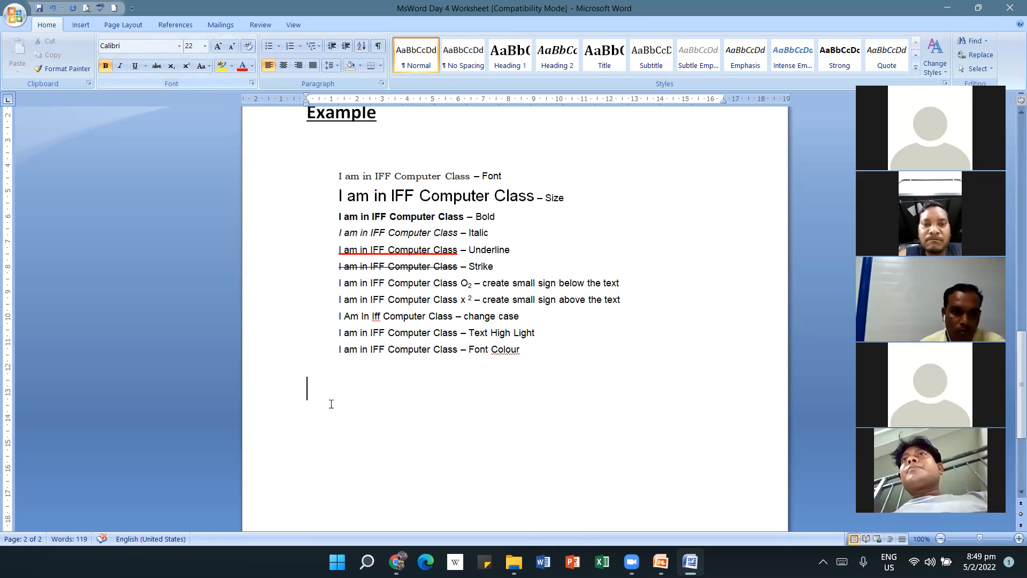
# Try tOGGLE cASE on the change case line's "I Am In Iff Computer Class" and undo the conversion.
pyautogui.moveTo(456, 315); pyautogui.dragTo(337, 317)
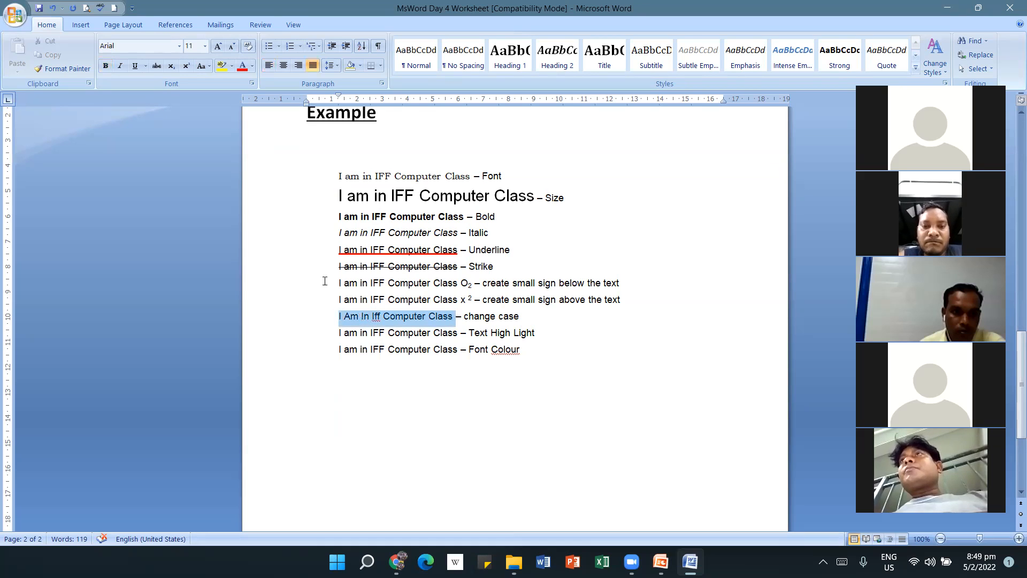
pyautogui.click(203, 65)
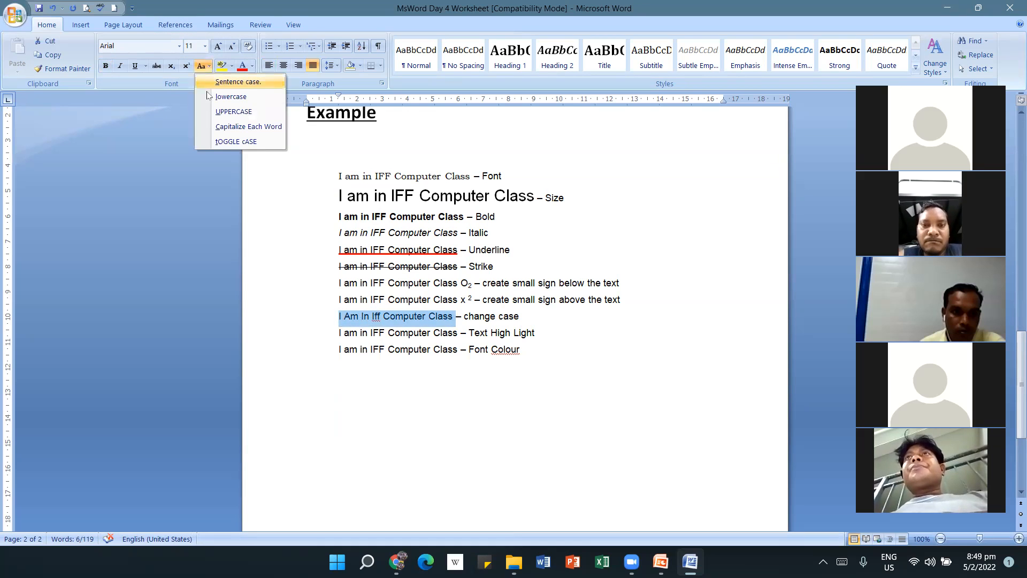
pyautogui.click(229, 142)
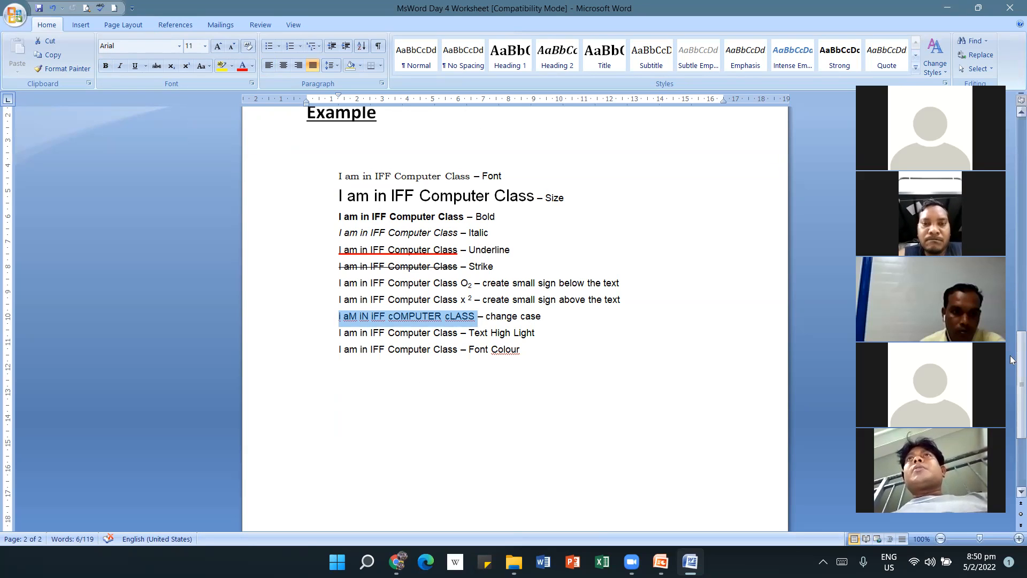
pyautogui.scroll(-3, 1010, 363)
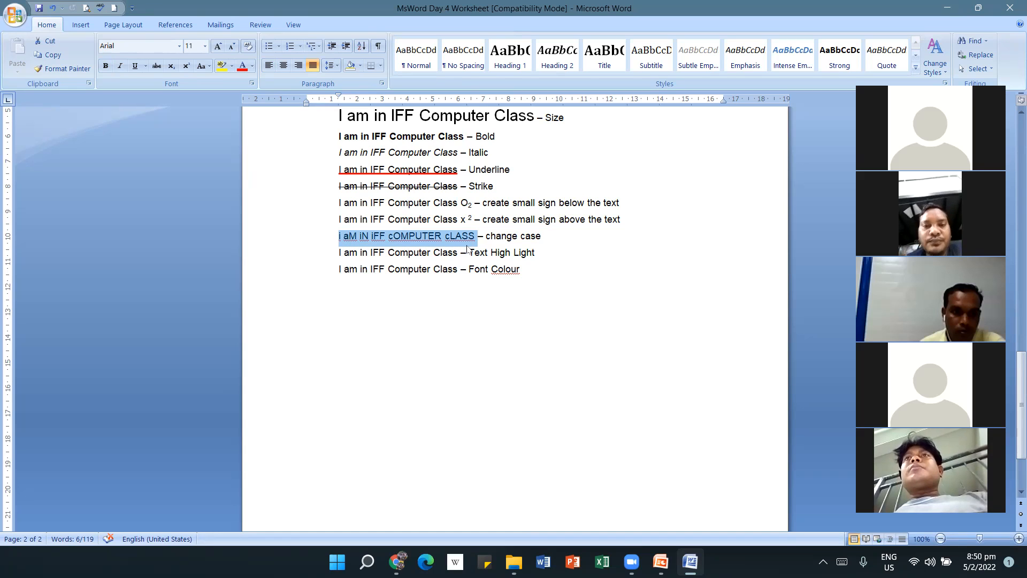
pyautogui.click(55, 8)
pyautogui.click(362, 293)
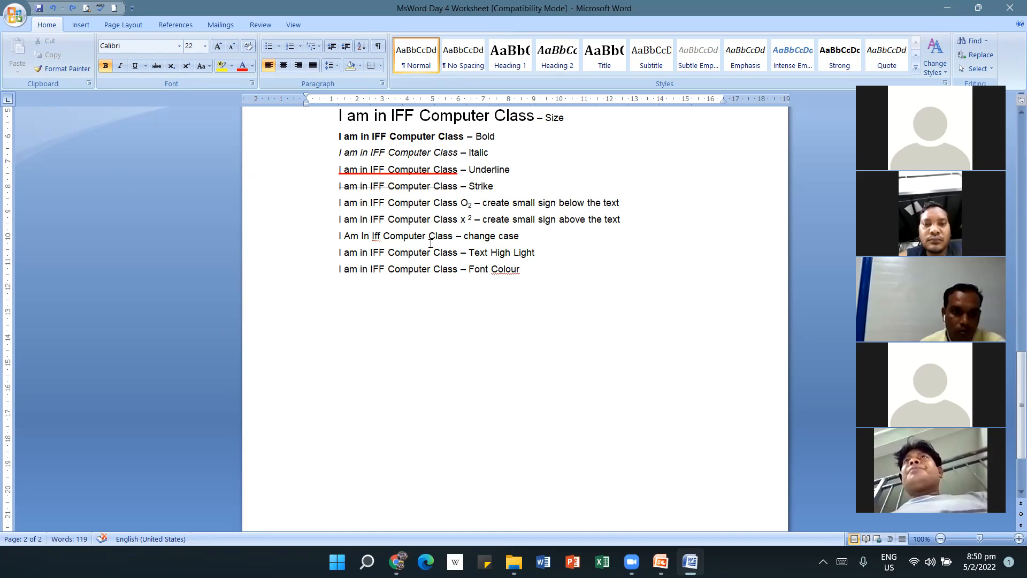
# Convert only the sentence before the dash on the change case line to tOGGLE cASE.
pyautogui.moveTo(456, 236); pyautogui.dragTo(336, 224)
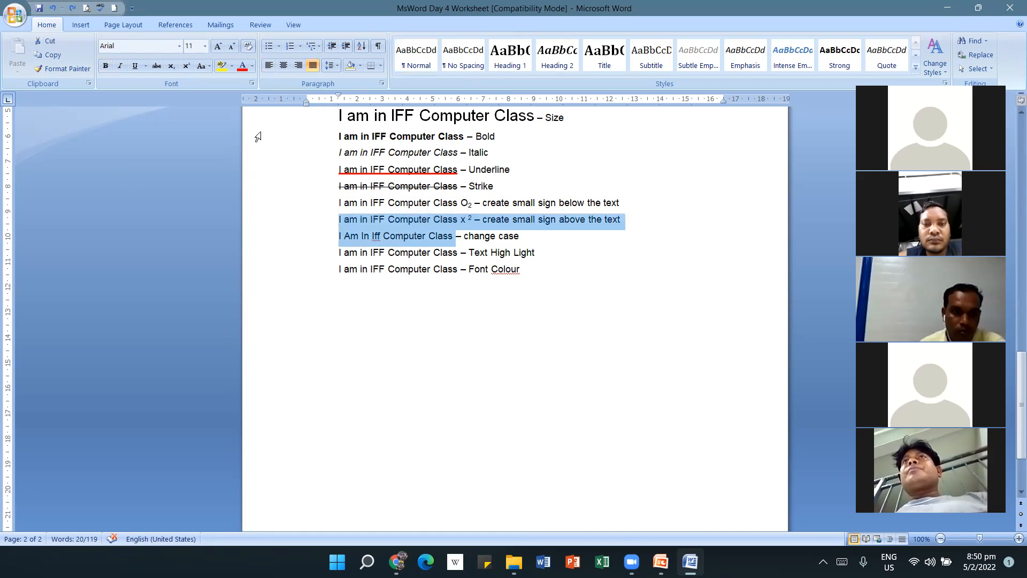
pyautogui.click(313, 270)
pyautogui.moveTo(454, 236)
pyautogui.mouseDown()
pyautogui.moveTo(369, 221)
pyautogui.moveTo(343, 234)
pyautogui.mouseUp()
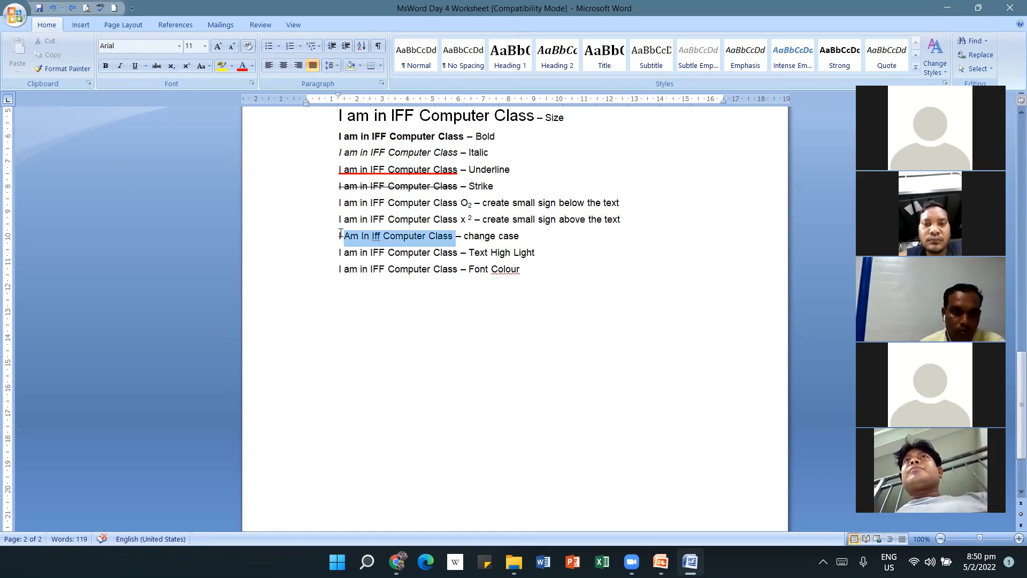
pyautogui.click(206, 66)
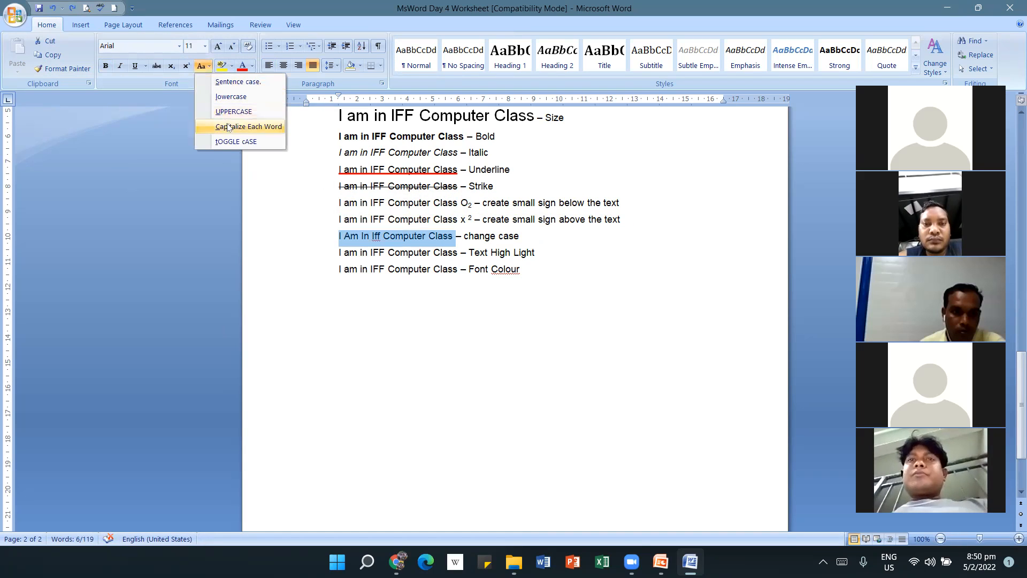
pyautogui.click(230, 141)
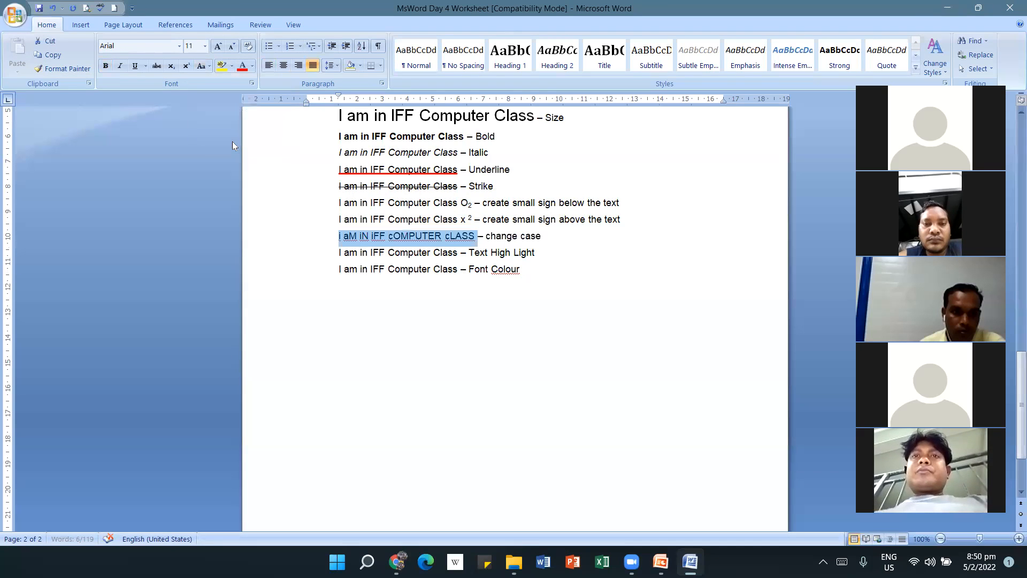
pyautogui.click(343, 285)
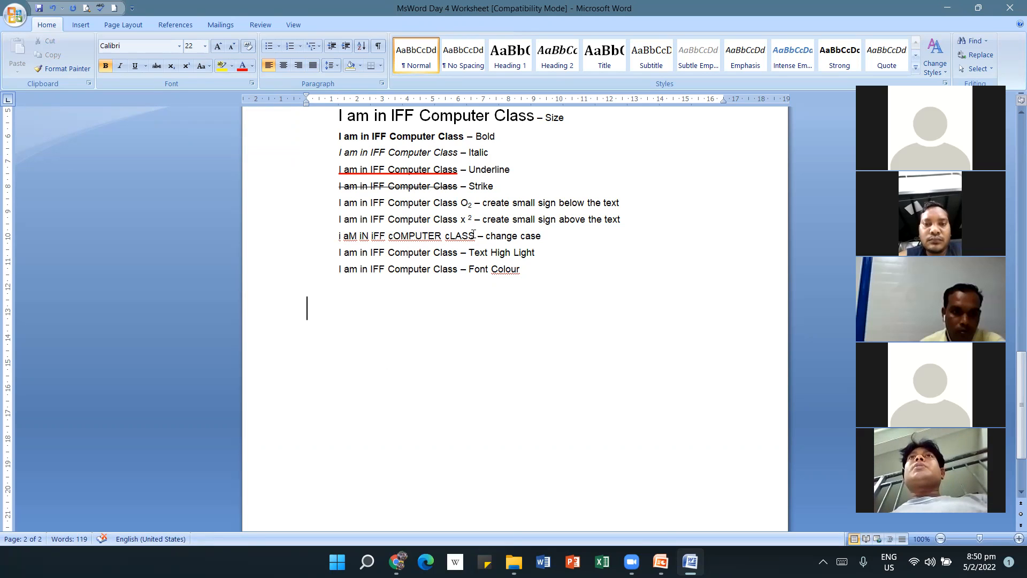
# Convert the toggled sentence on the change case line to Sentence case.
pyautogui.moveTo(475, 235); pyautogui.dragTo(337, 237)
pyautogui.click(359, 236)
pyautogui.click(202, 66)
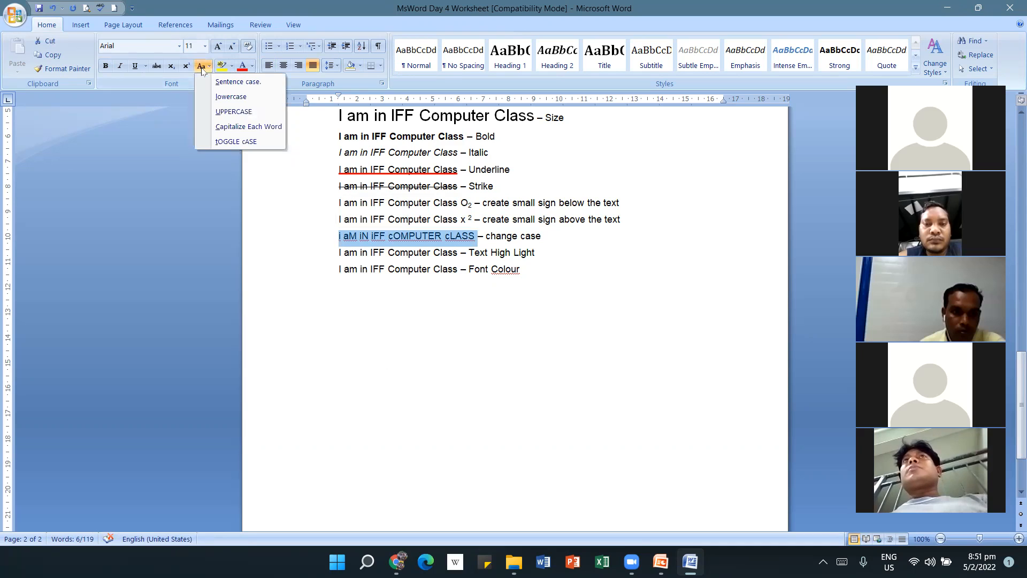
pyautogui.click(254, 82)
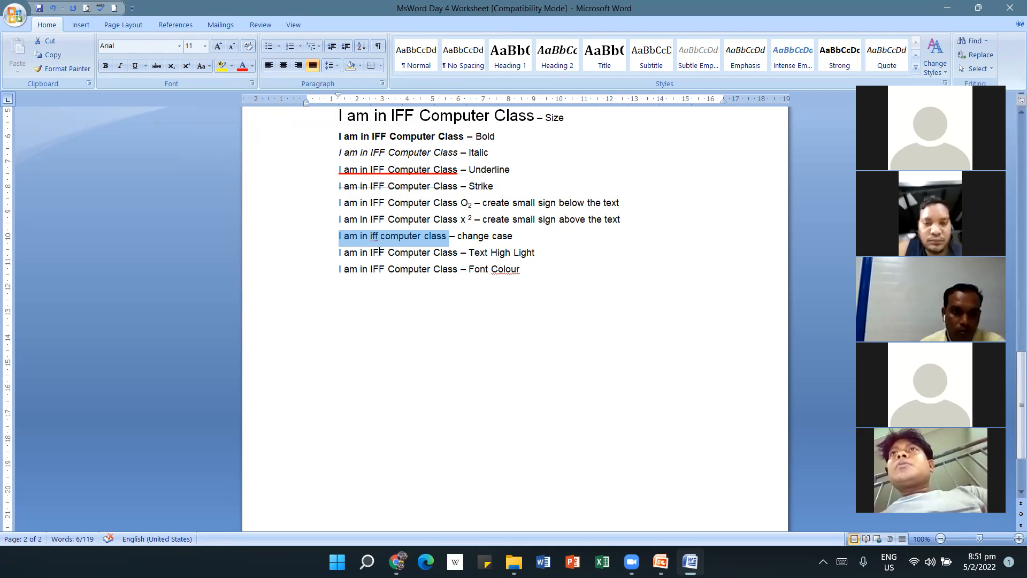
pyautogui.click(422, 314)
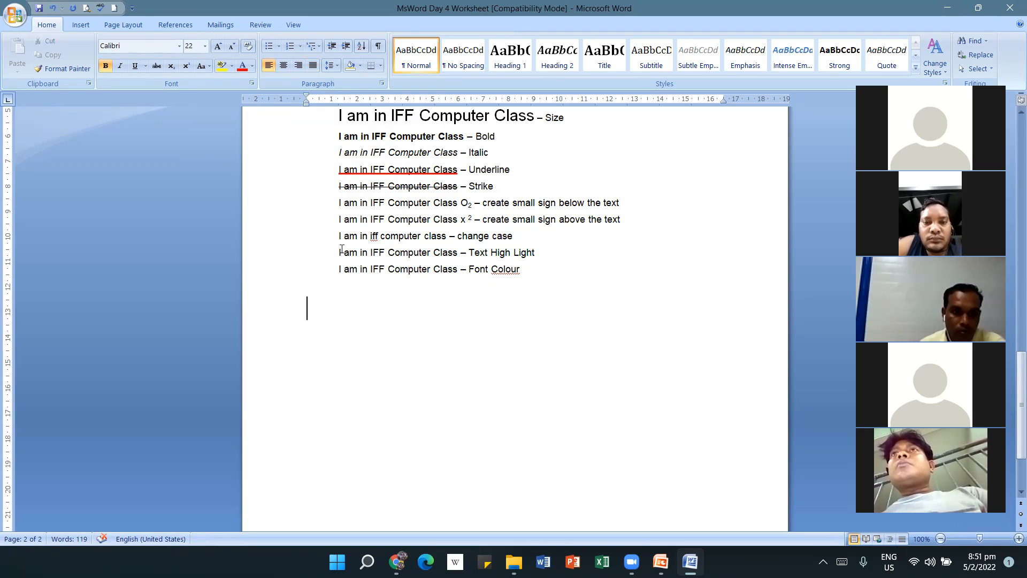
# Highlight "I am in IFF Computer Class" on the Text High Light line in yellow, and change the highlight to turquoise.
pyautogui.moveTo(338, 252); pyautogui.dragTo(455, 255)
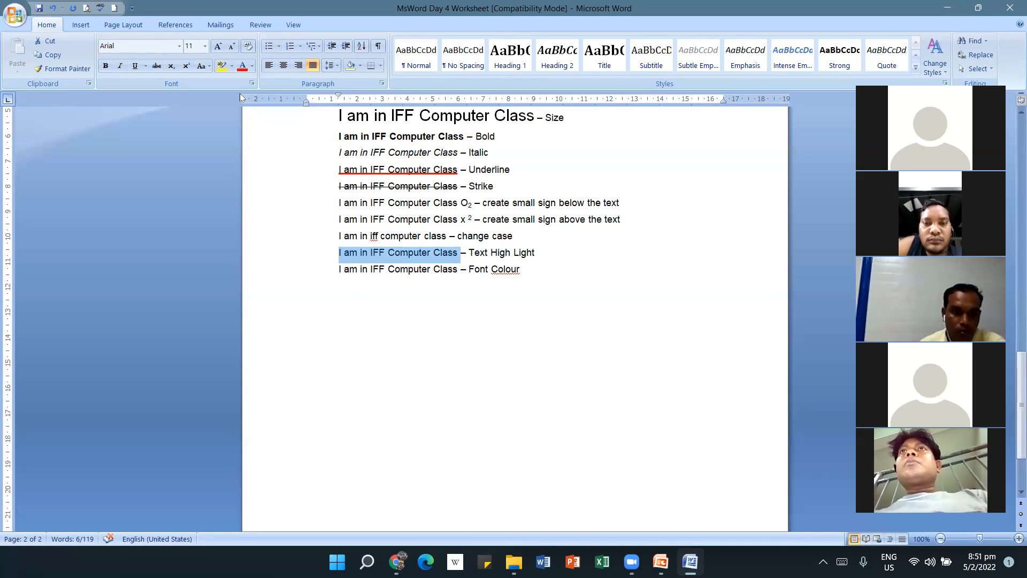
pyautogui.click(223, 69)
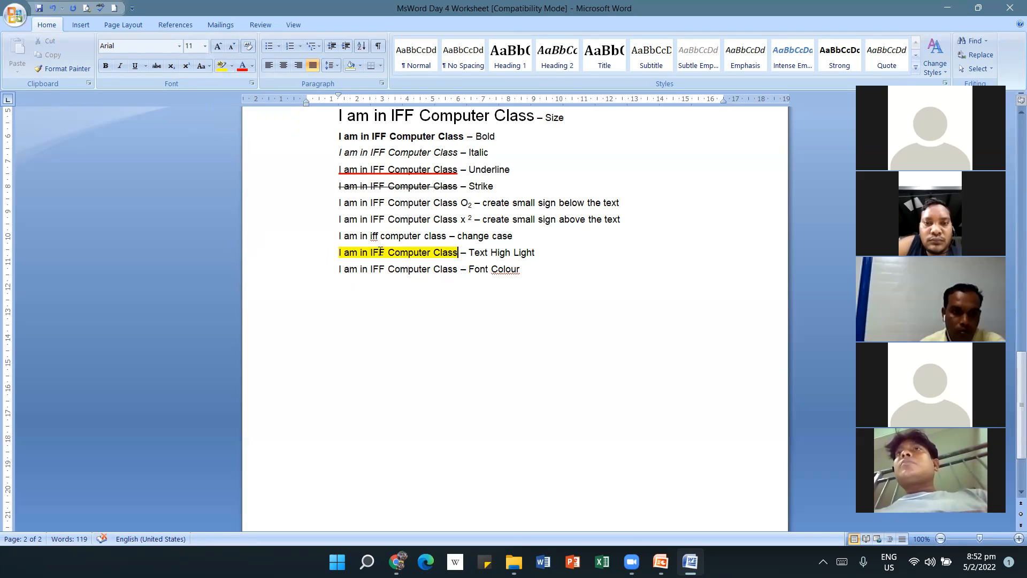
pyautogui.moveTo(458, 254)
pyautogui.mouseDown()
pyautogui.moveTo(340, 252)
pyautogui.moveTo(378, 236)
pyautogui.moveTo(459, 253)
pyautogui.mouseUp()
pyautogui.click(340, 251)
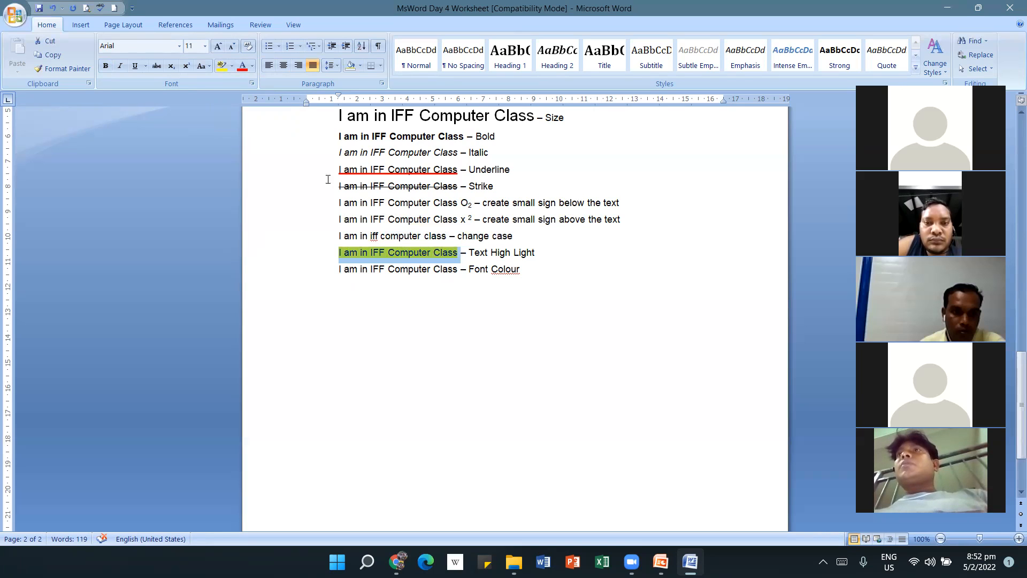
pyautogui.click(233, 65)
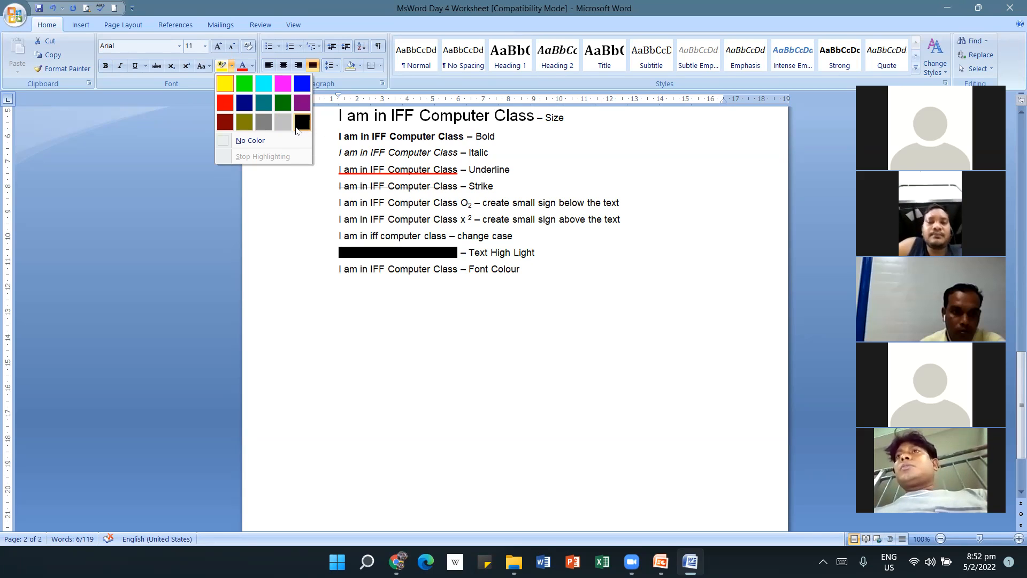
pyautogui.click(263, 86)
pyautogui.click(439, 303)
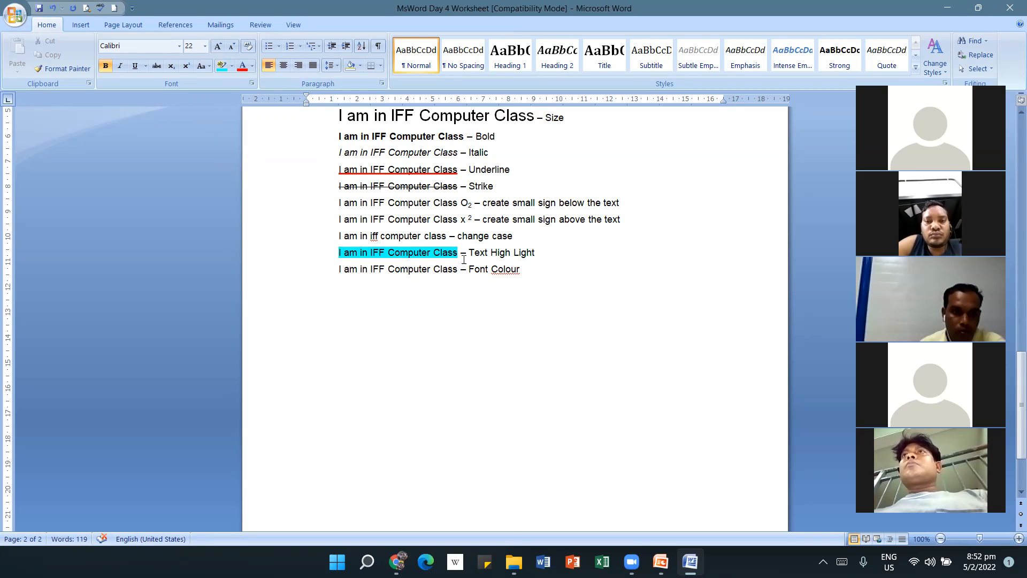
pyautogui.moveTo(458, 251); pyautogui.dragTo(338, 251)
pyautogui.click(453, 336)
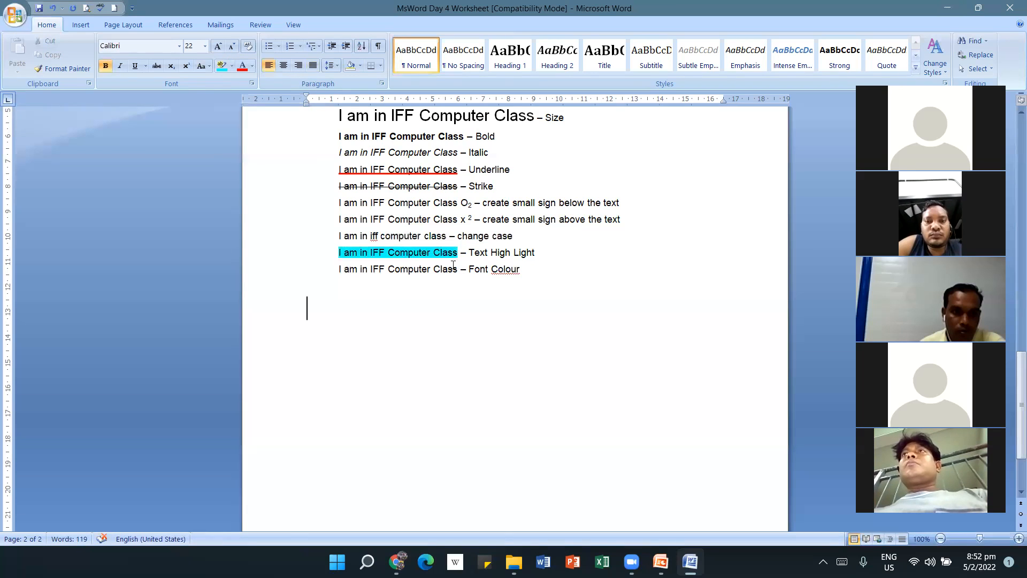
# Colour the sentence on the Font Colour line standard Red and accept that red in the Colors dialog.
pyautogui.moveTo(458, 271); pyautogui.dragTo(337, 271)
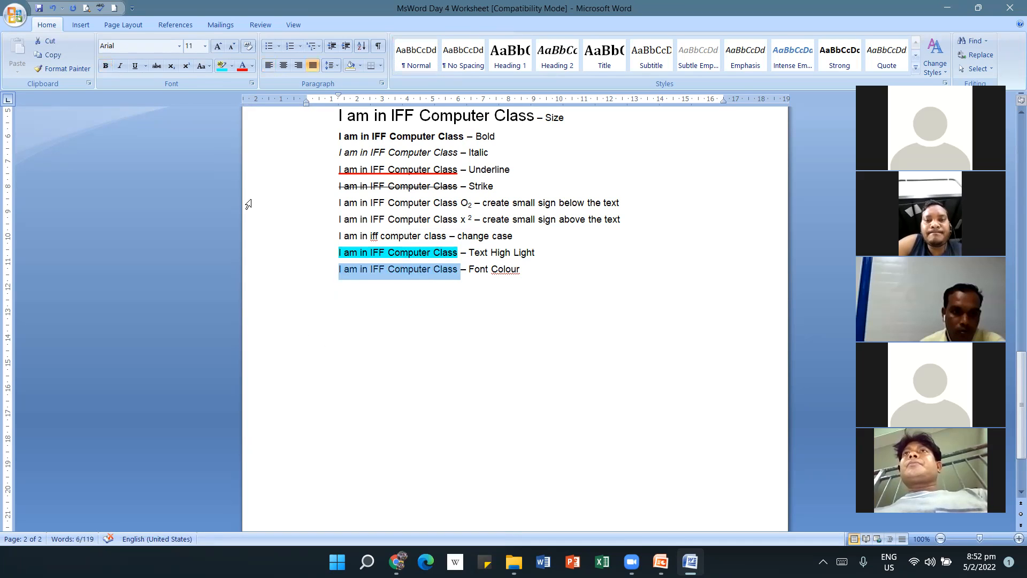
pyautogui.click(253, 66)
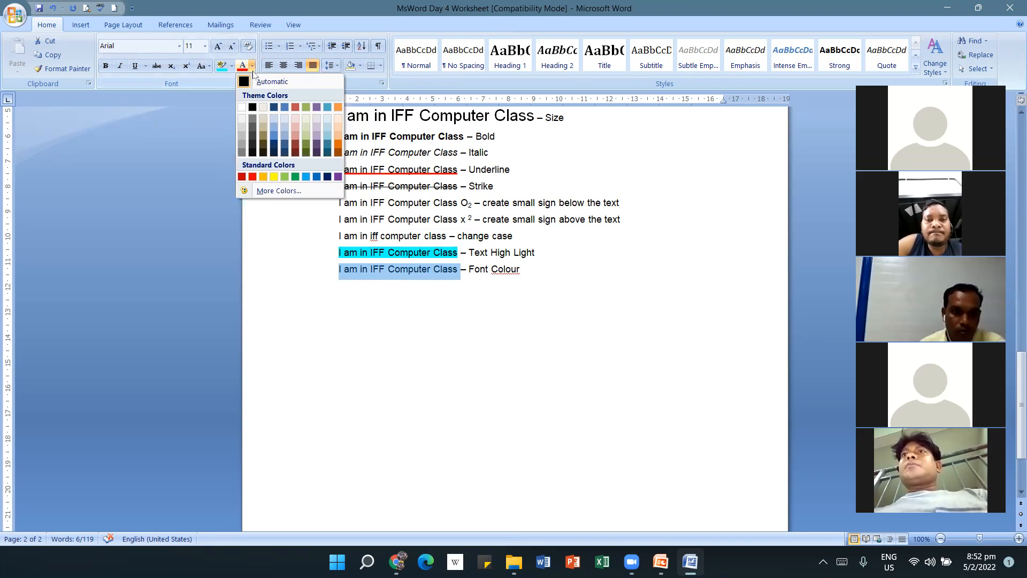
pyautogui.click(252, 177)
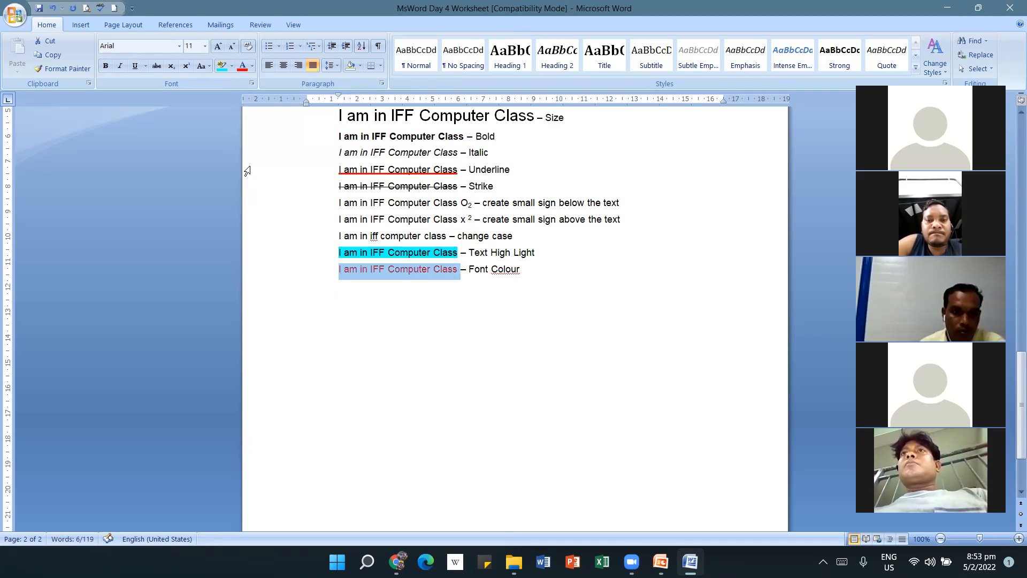
pyautogui.click(252, 65)
pyautogui.click(288, 191)
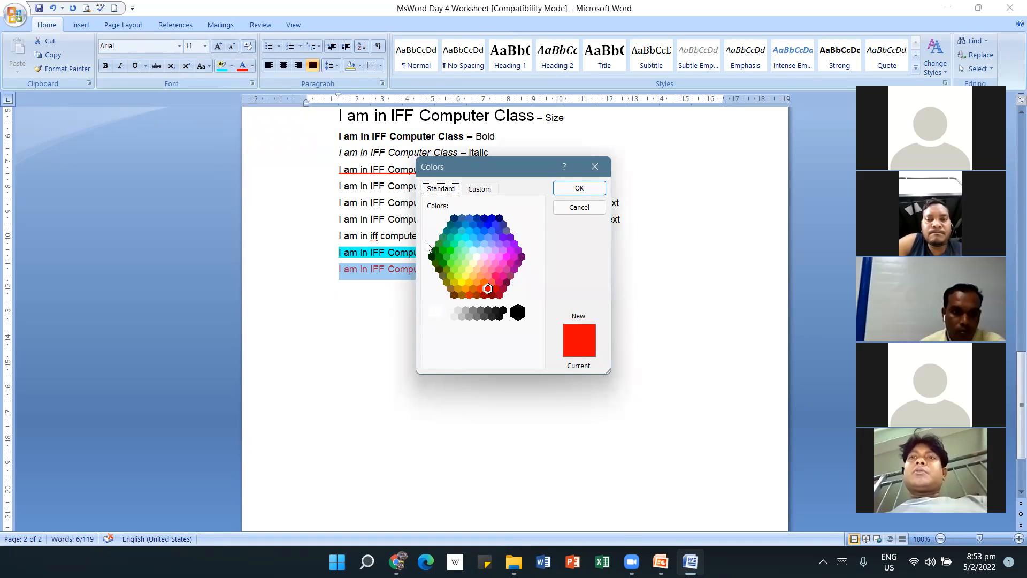
pyautogui.click(575, 187)
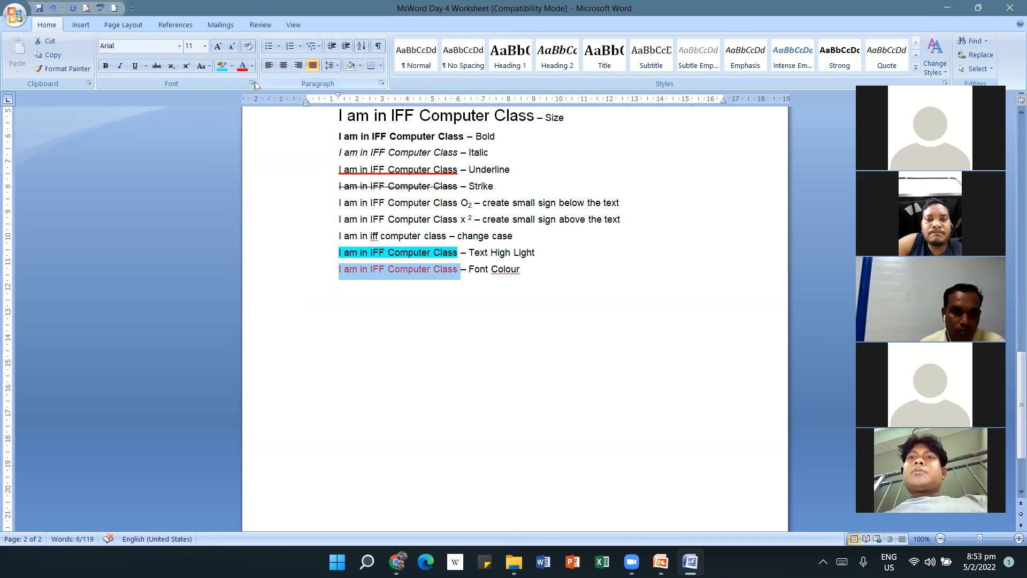
# Try several standard colours in the Colors dialog and apply light turquoise to the Font Colour line's sentence.
pyautogui.click(252, 65)
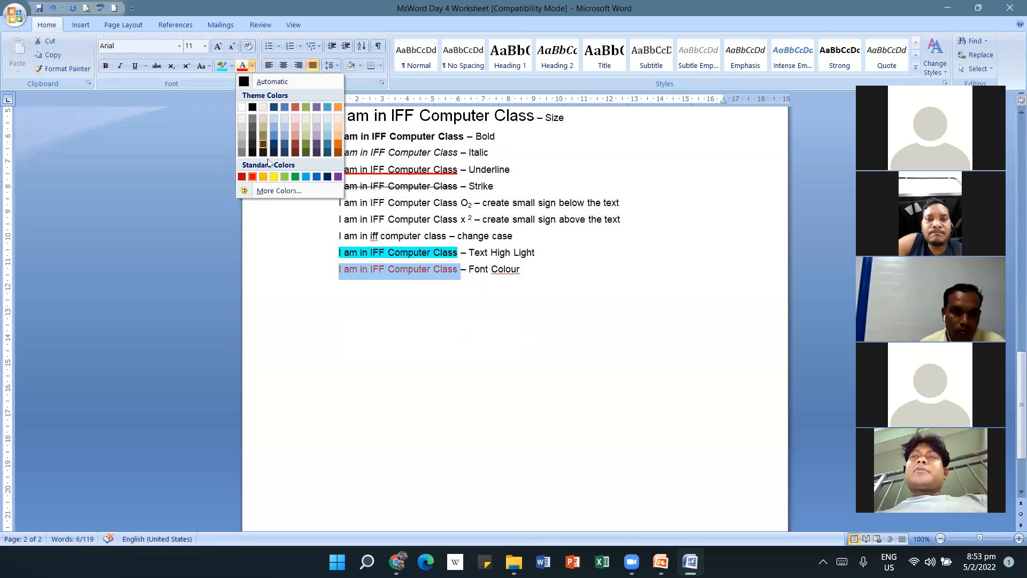
pyautogui.click(273, 192)
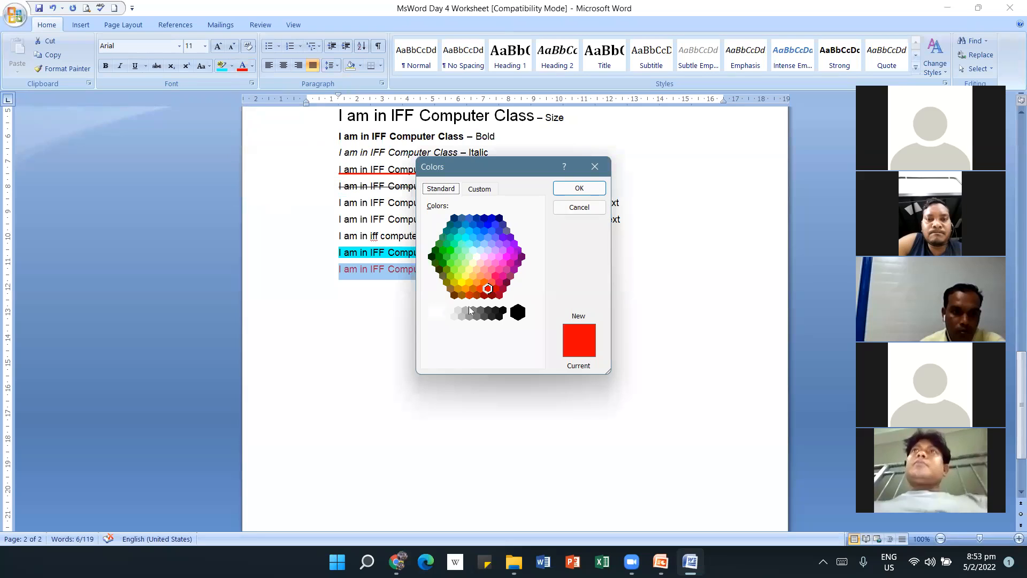
pyautogui.click(435, 249)
pyautogui.click(446, 282)
pyautogui.click(484, 269)
pyautogui.click(466, 254)
pyautogui.click(498, 237)
pyautogui.click(496, 231)
pyautogui.click(480, 224)
pyautogui.click(485, 233)
pyautogui.click(490, 247)
pyautogui.click(480, 251)
pyautogui.click(469, 244)
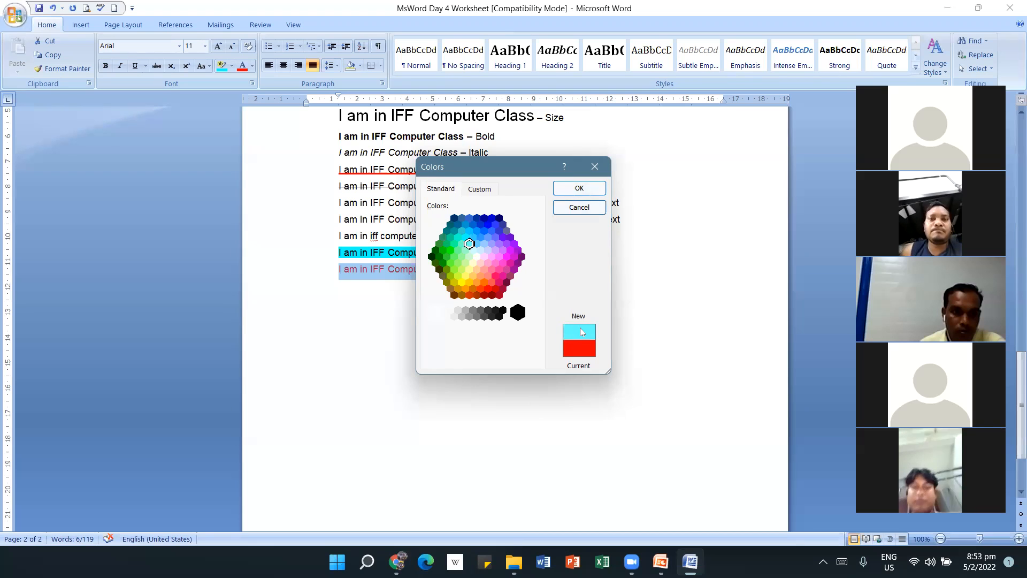
pyautogui.click(579, 188)
pyautogui.click(487, 359)
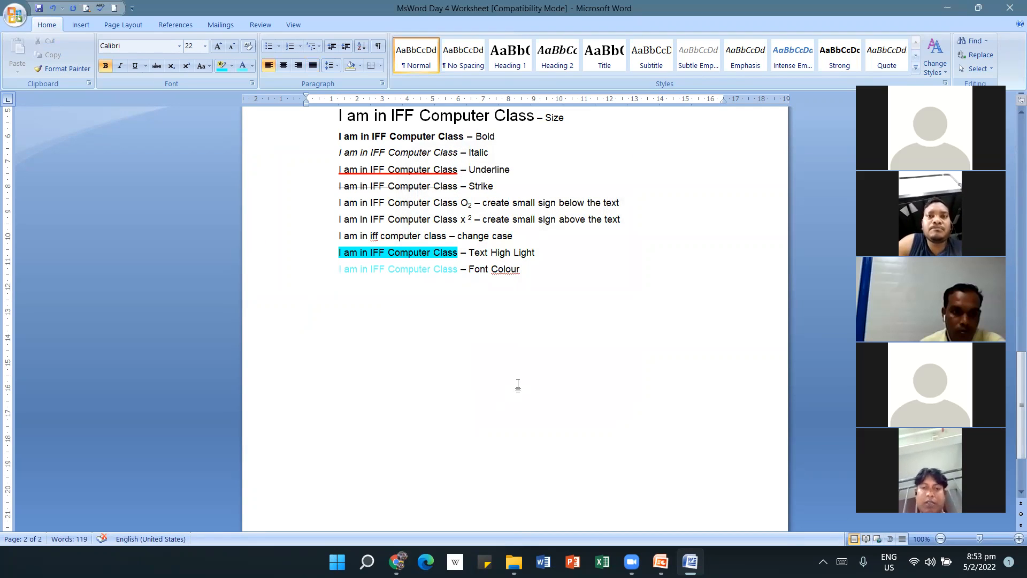
# Set the font colour of "I am in IFF Computer Class" on the Font Colour line to standard Red.
pyautogui.moveTo(459, 269)
pyautogui.mouseDown()
pyautogui.moveTo(348, 261)
pyautogui.moveTo(460, 270)
pyautogui.mouseUp()
pyautogui.click(349, 260)
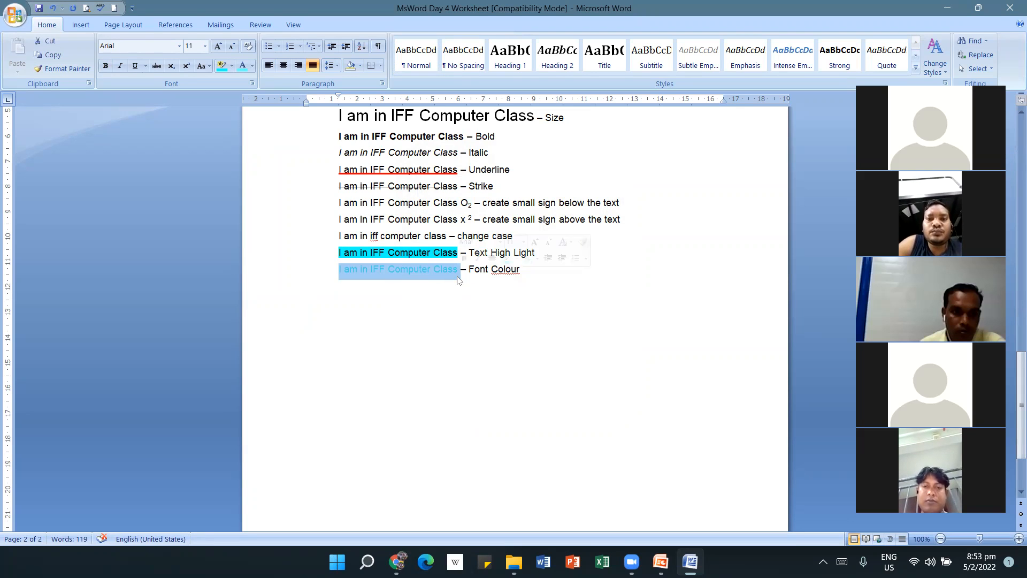
pyautogui.click(252, 65)
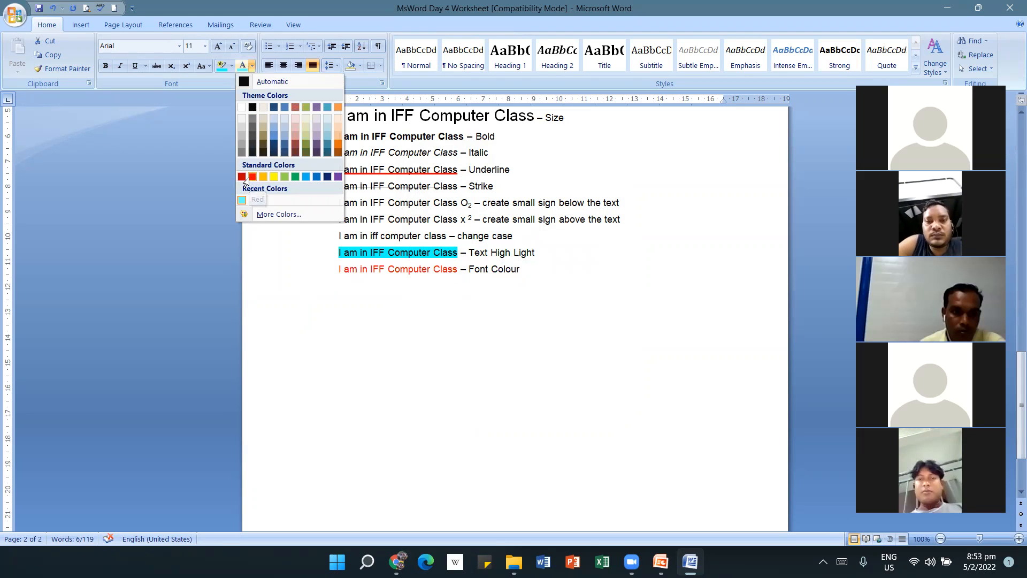
pyautogui.click(252, 179)
pyautogui.click(488, 335)
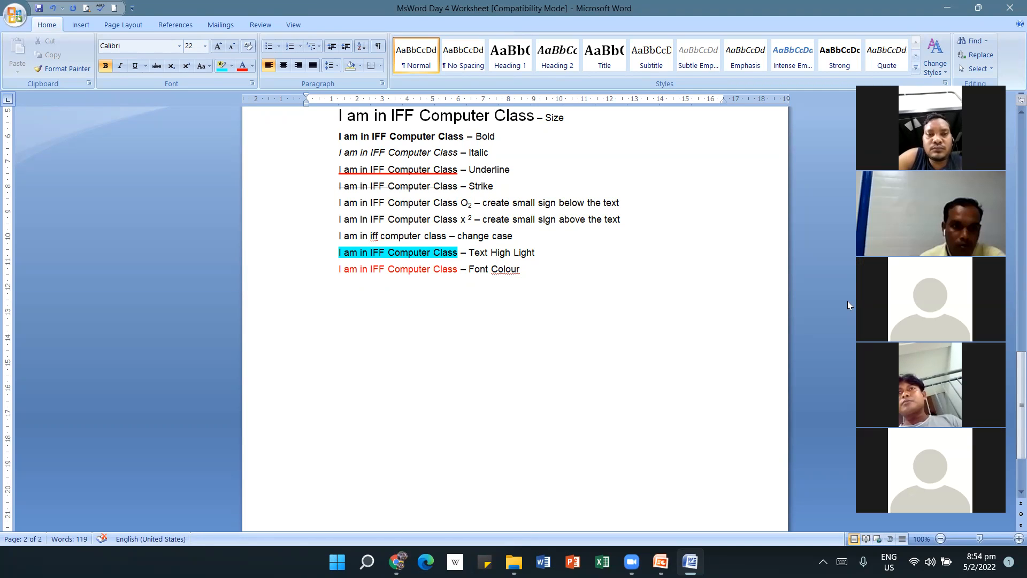
# Grow the font size of the empty paragraph below the example sentences to 72.
pyautogui.scroll(2, 830, 328)
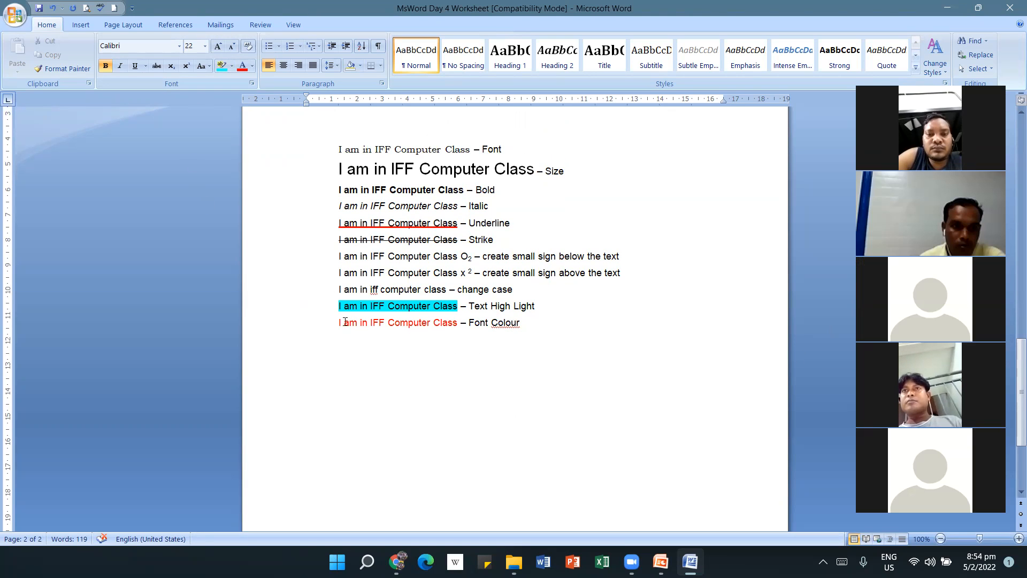
pyautogui.click(219, 47)
pyautogui.click(218, 47)
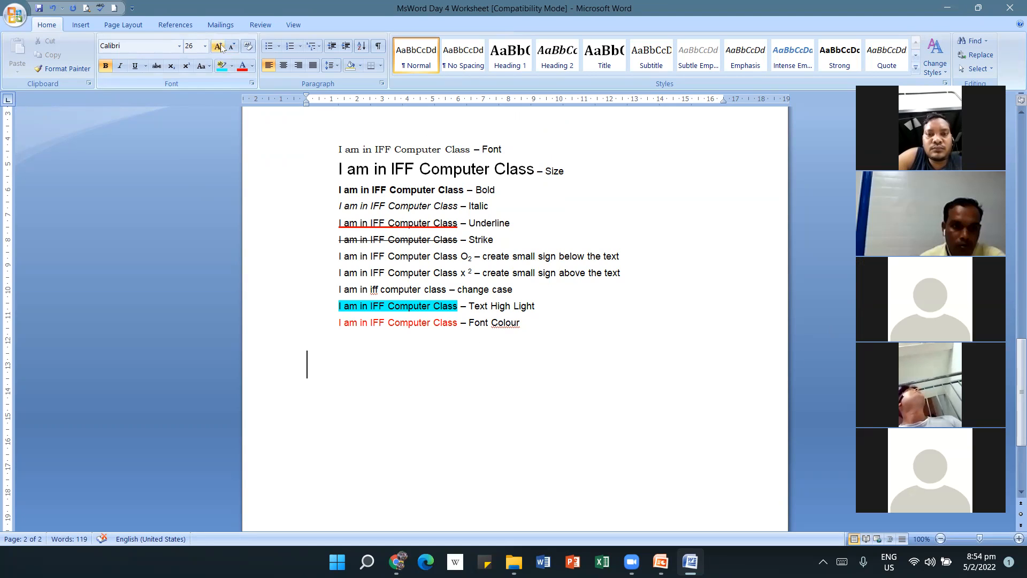
pyautogui.click(220, 48)
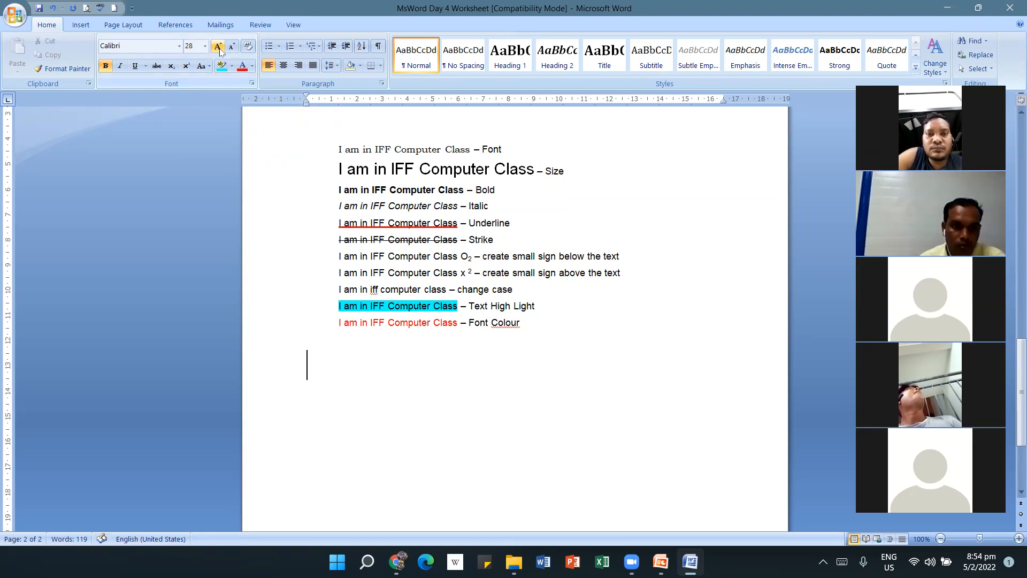
pyautogui.click(218, 47)
pyautogui.click(218, 47)
pyautogui.click(218, 47)
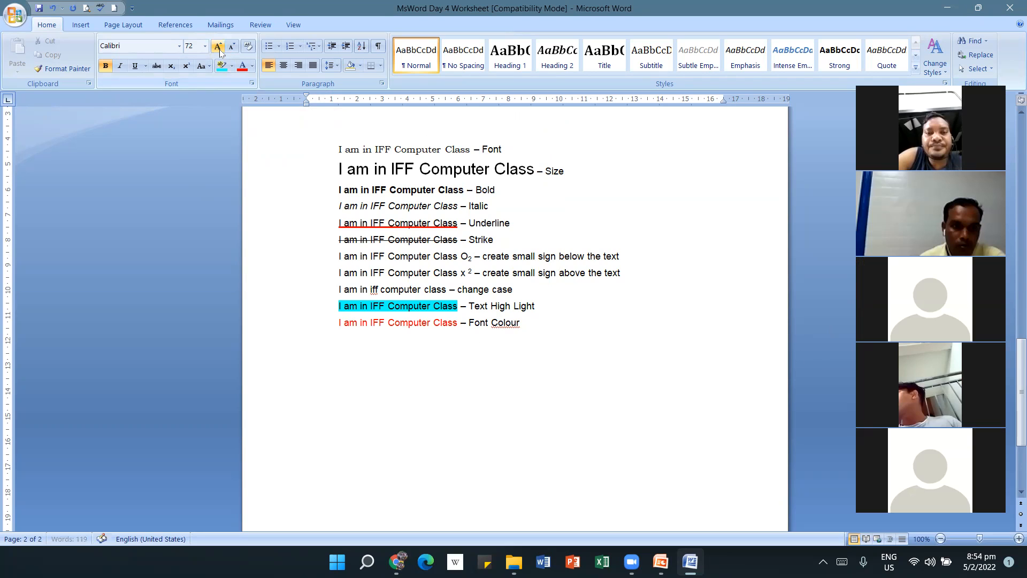
# Grow the font size of the empty paragraph below the example sentences to 140.
pyautogui.click(218, 47)
pyautogui.click(219, 47)
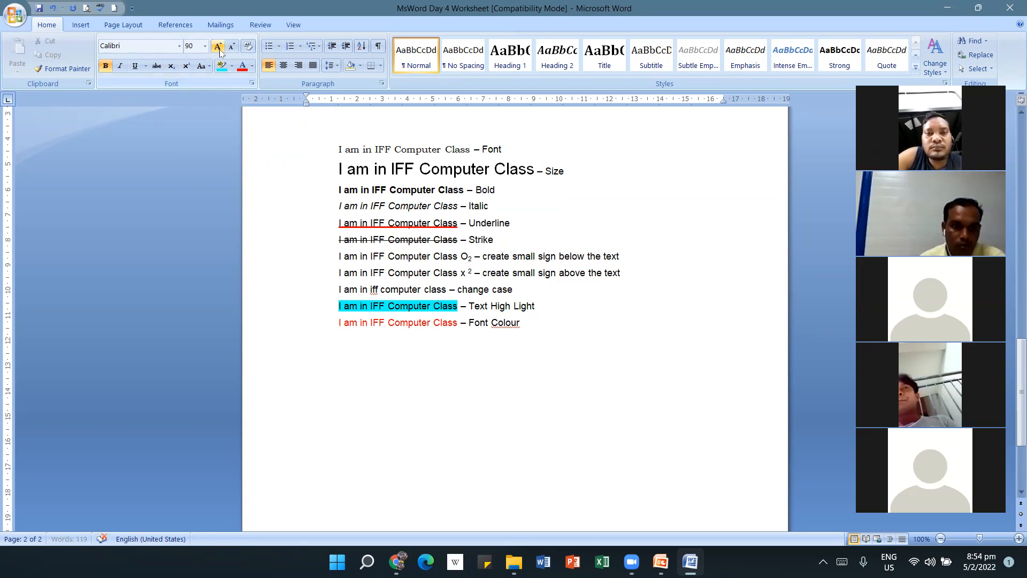
pyautogui.click(218, 47)
pyautogui.click(218, 47)
pyautogui.click(218, 46)
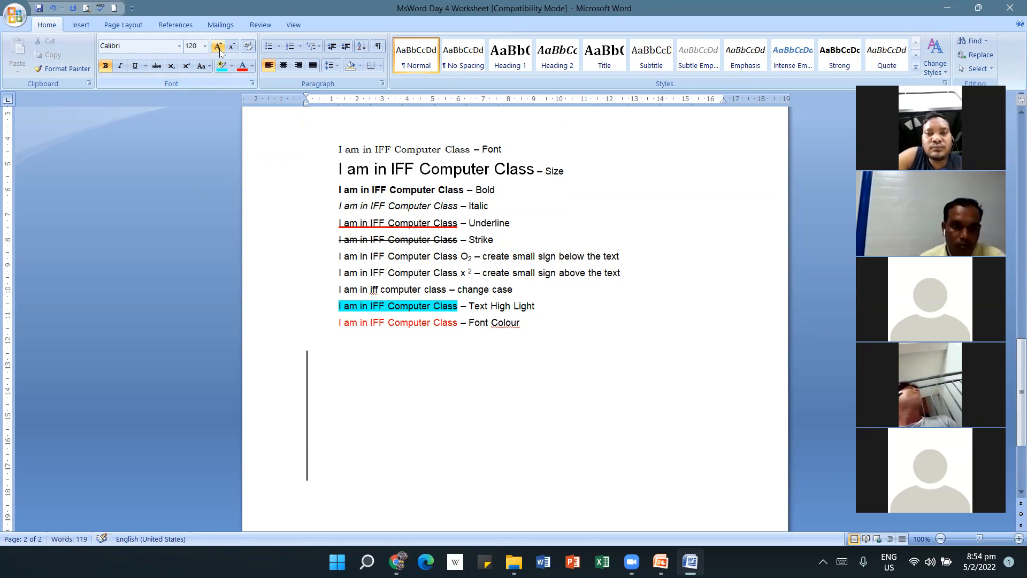
pyautogui.click(218, 46)
pyautogui.click(218, 46)
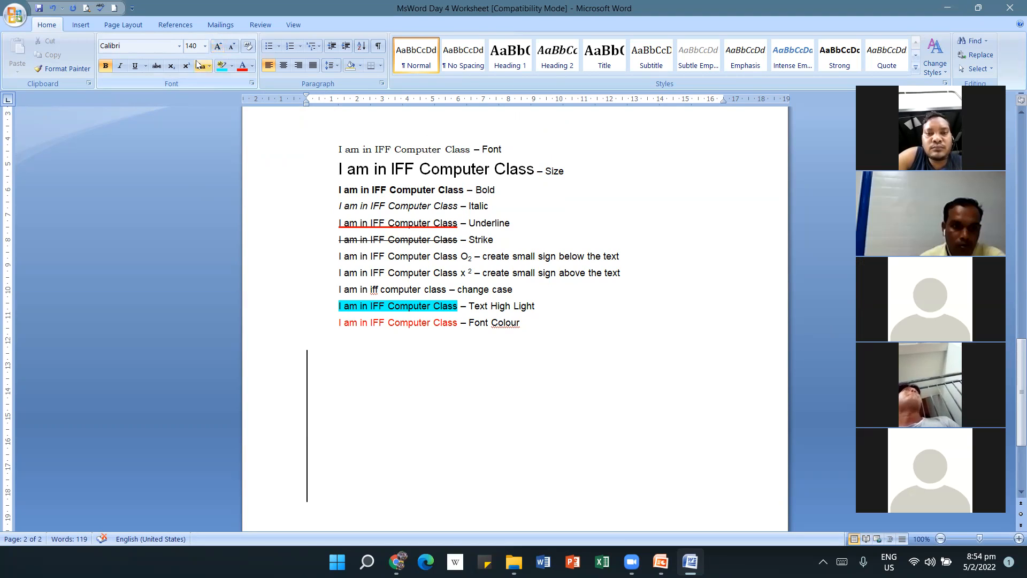
# Shrink the font size of the empty paragraph below the example sentences to 36.
pyautogui.click(233, 48)
pyautogui.click(234, 48)
pyautogui.click(233, 48)
pyautogui.click(233, 47)
pyautogui.click(233, 48)
pyautogui.click(234, 48)
pyautogui.click(234, 47)
pyautogui.click(234, 47)
pyautogui.click(233, 48)
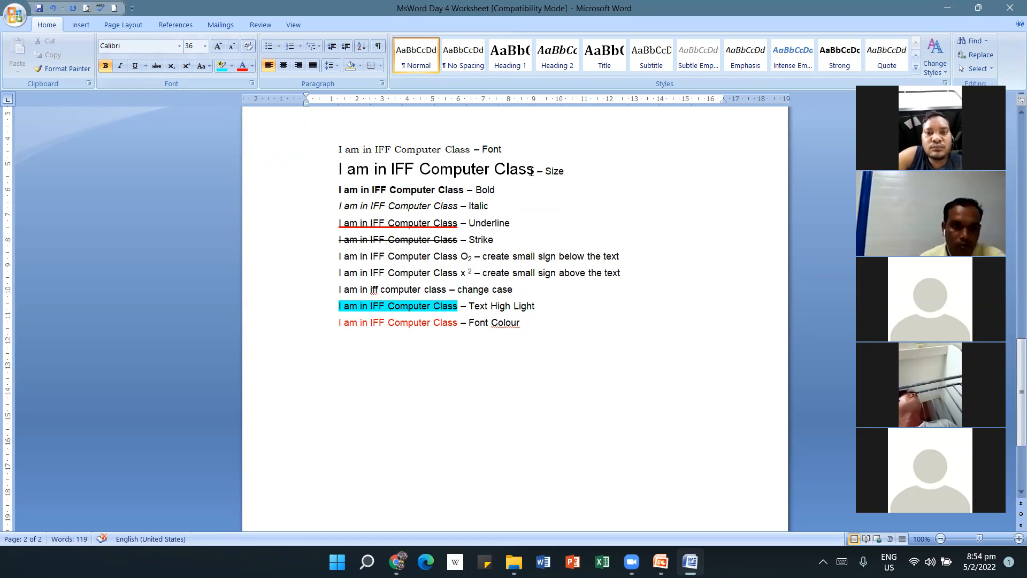
# Grow the font size of "I am in IFF Computer Class" on the Size line to 48.
pyautogui.moveTo(535, 170); pyautogui.dragTo(338, 169)
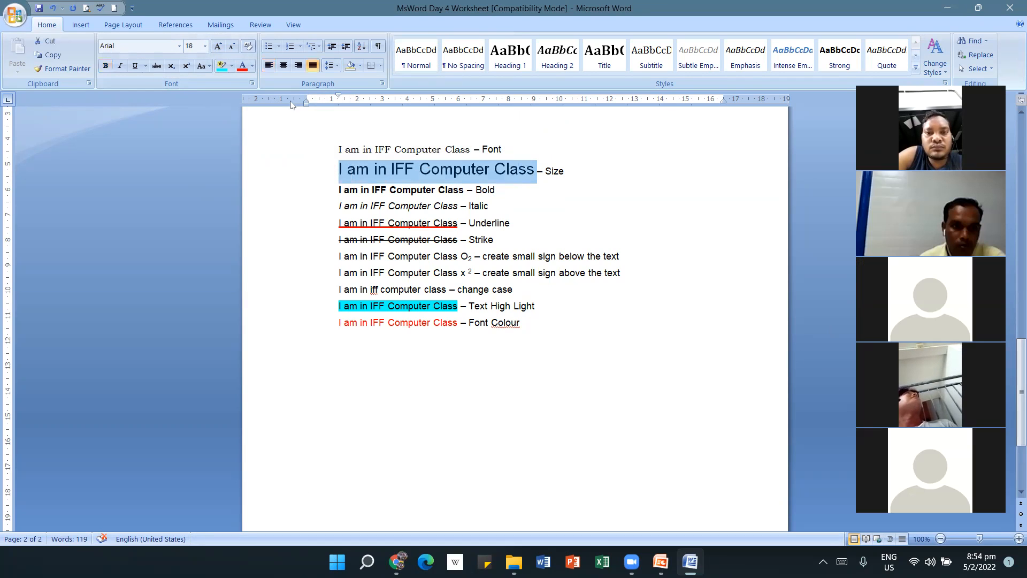
pyautogui.click(218, 48)
pyautogui.click(219, 48)
pyautogui.click(218, 47)
pyautogui.click(218, 47)
pyautogui.click(218, 47)
pyautogui.click(219, 47)
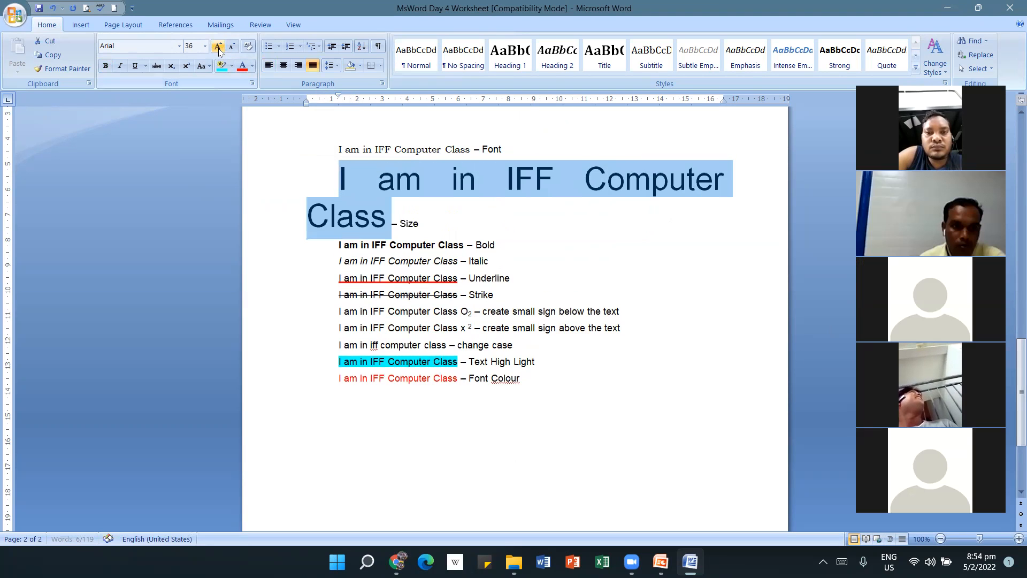
pyautogui.click(218, 47)
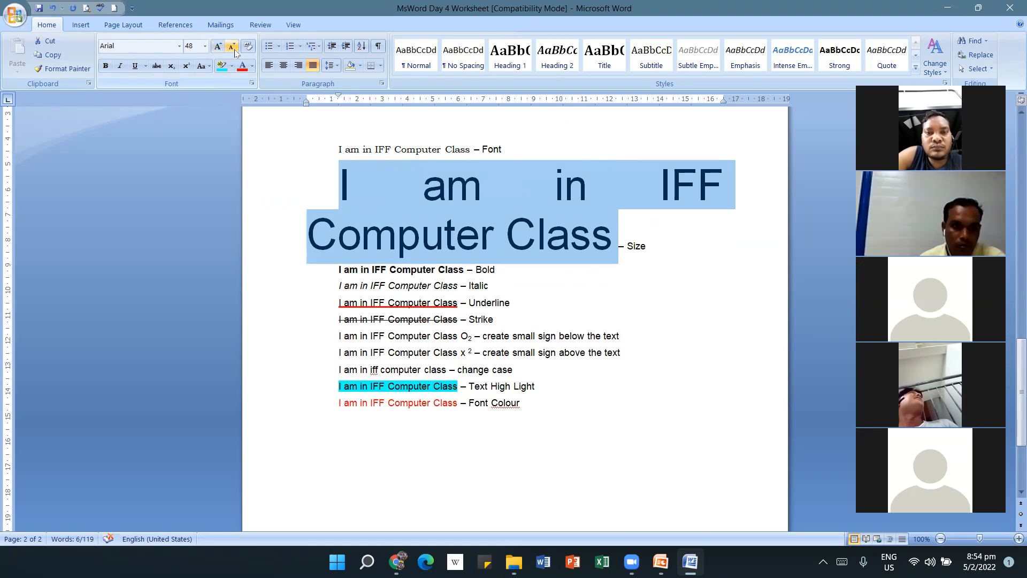
# Shrink the font size of the sentence on the Size line to 22.
pyautogui.click(233, 49)
pyautogui.click(234, 50)
pyautogui.click(234, 51)
pyautogui.click(234, 50)
pyautogui.click(234, 49)
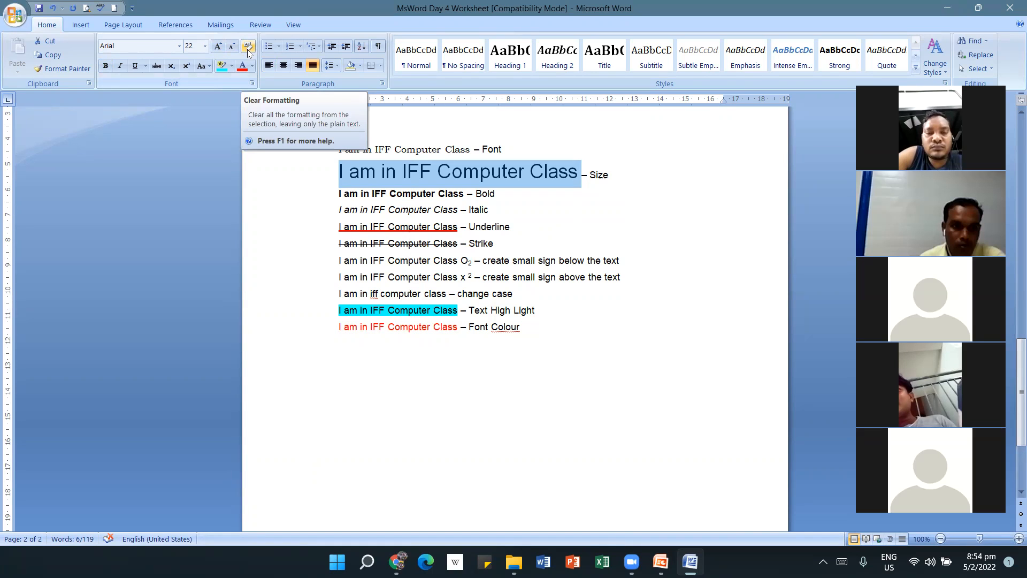
# Clear all formatting from the sentence on the Size line, undo it, and place the cursor in the empty paragraph below the examples.
pyautogui.click(247, 47)
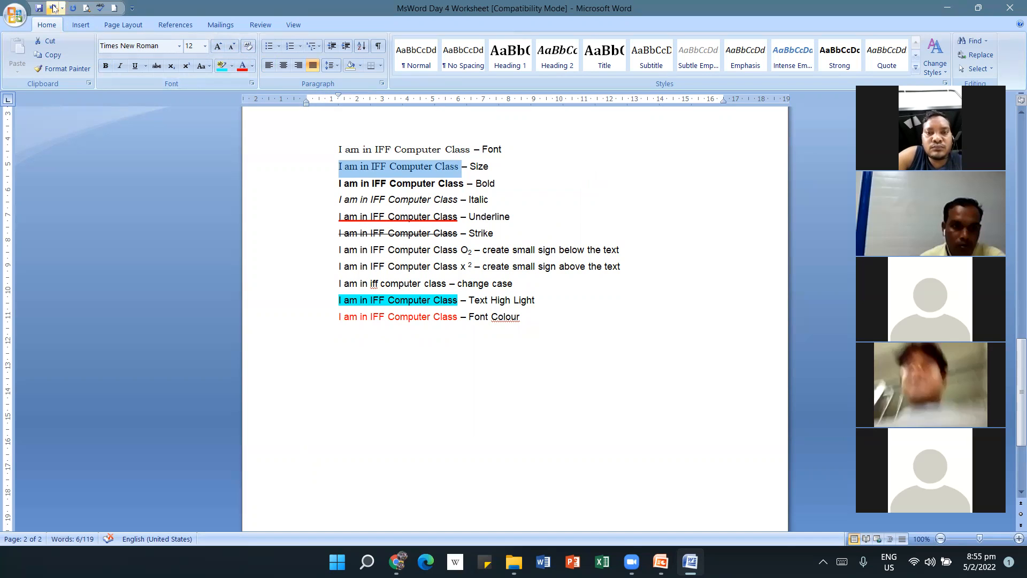
pyautogui.hotkey('ctrl', 'z')
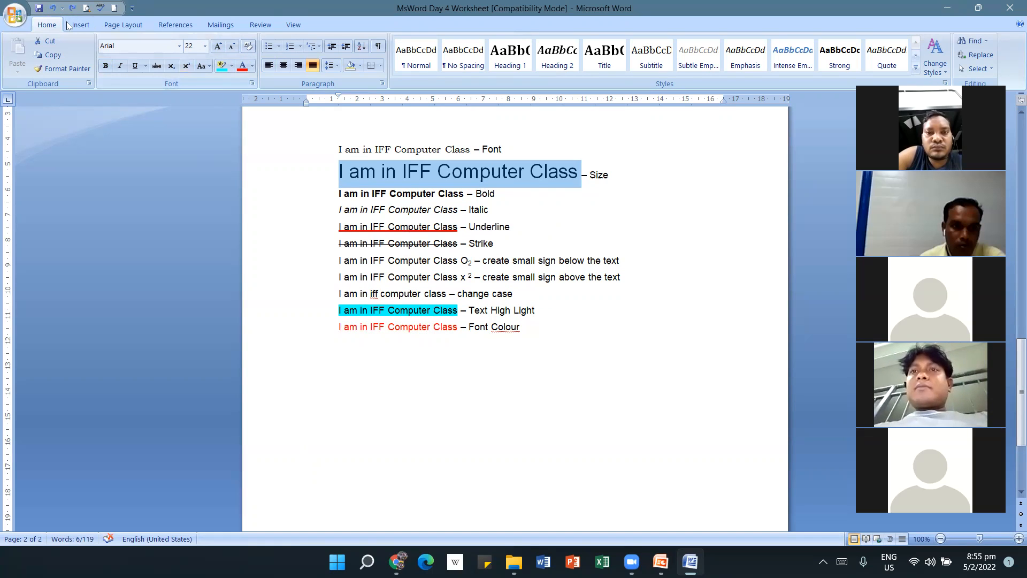
pyautogui.click(523, 420)
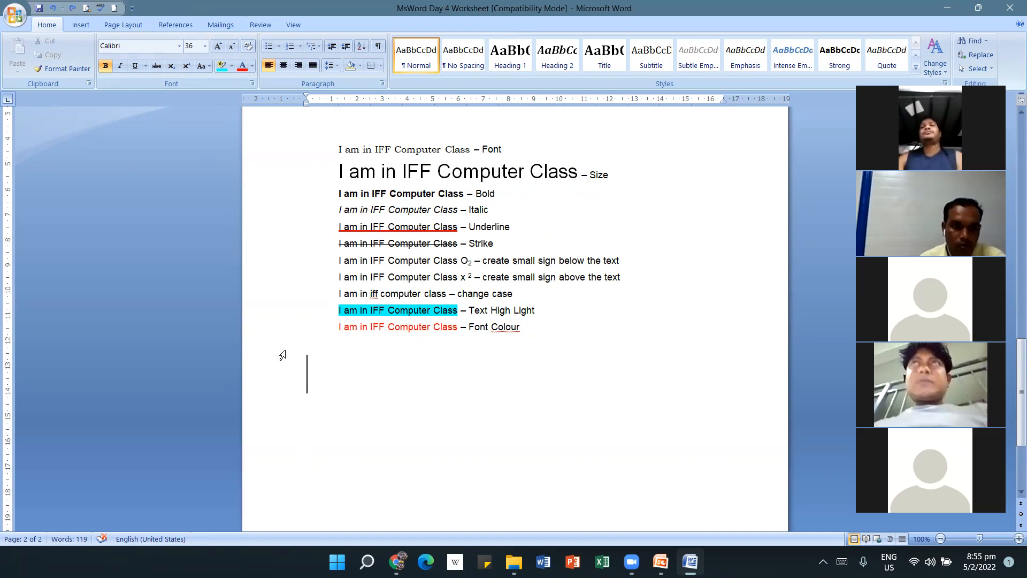
# Look over the Font dialog's options and font colour choices, and close it without applying anything.
pyautogui.click(252, 84)
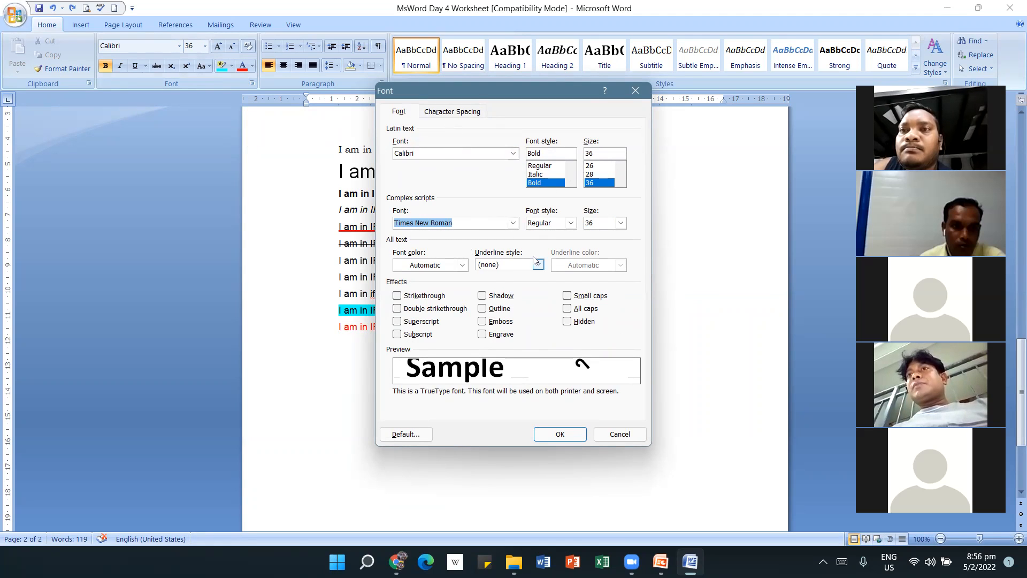
pyautogui.click(462, 264)
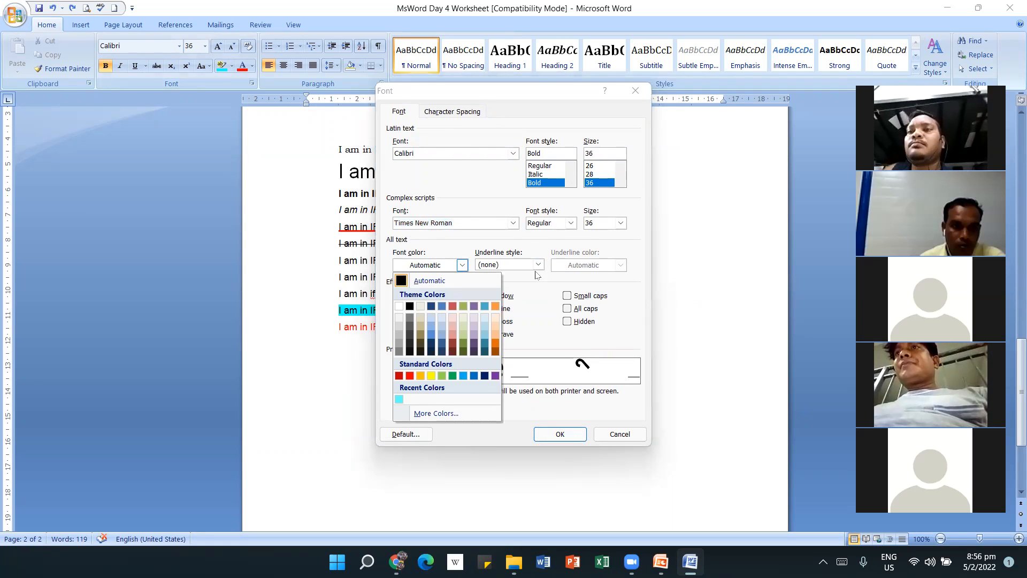
pyautogui.click(694, 287)
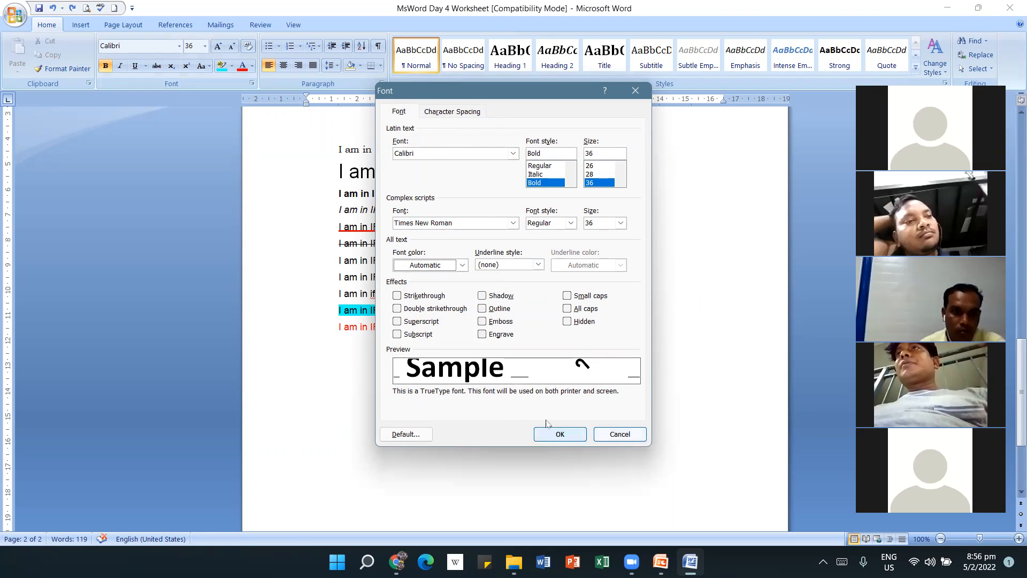
pyautogui.click(620, 434)
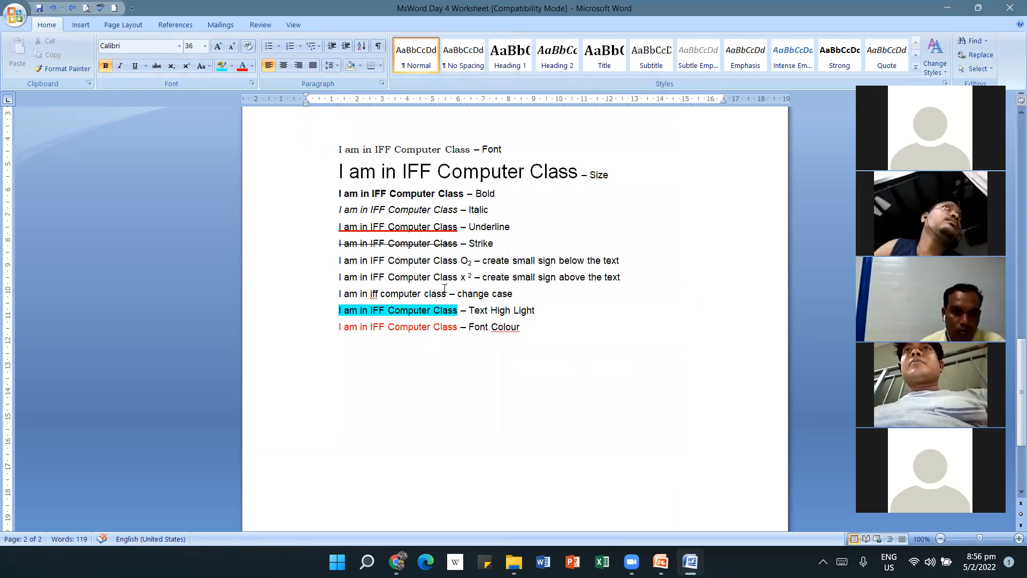
# Copy "I am in IFF Computer Class" from the superscript line onto a new line below the Font Colour line.
pyautogui.moveTo(459, 277); pyautogui.dragTo(341, 277)
pyautogui.hotkey('ctrl', 'c')
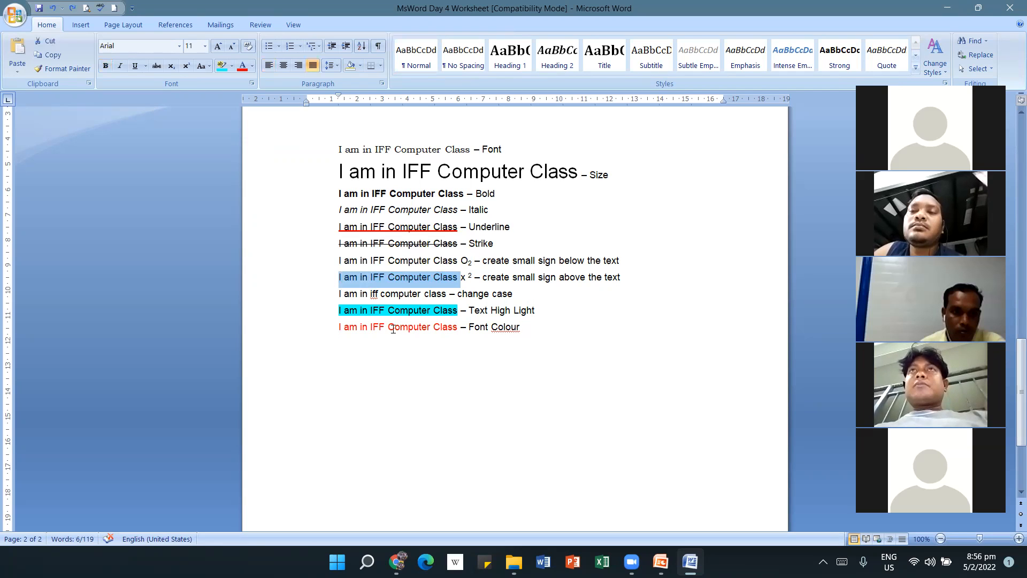
pyautogui.click(520, 328)
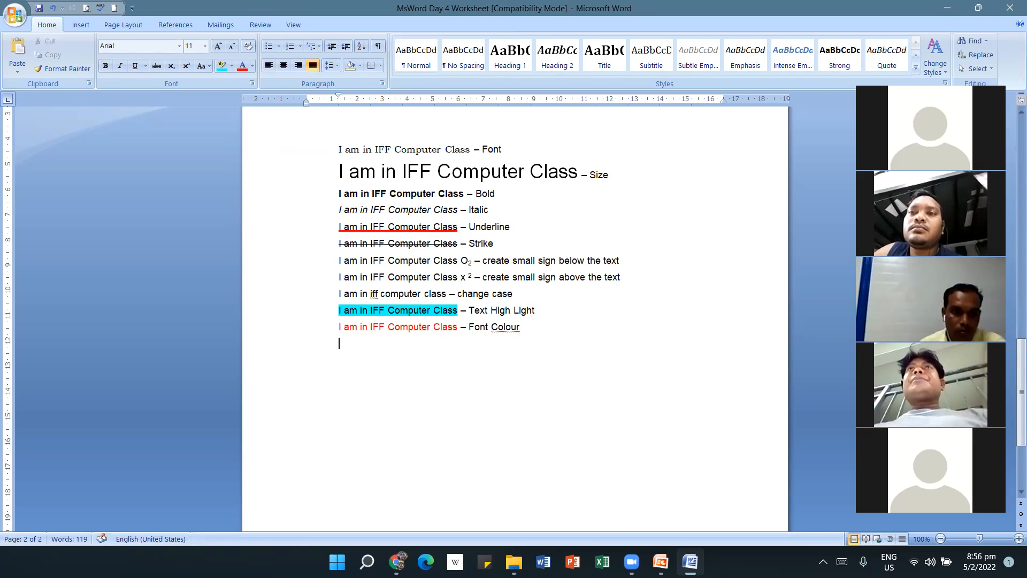
pyautogui.hotkey('ctrl', 'v')
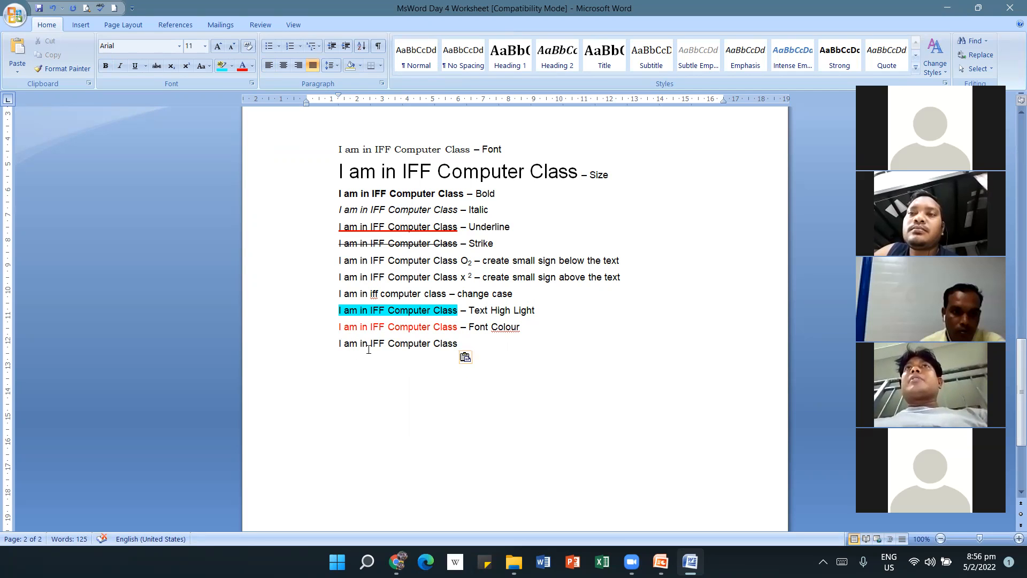
# Apply Double strikethrough to the pasted sentence below the Font Colour line through the Font dialog.
pyautogui.moveTo(332, 343); pyautogui.dragTo(461, 348)
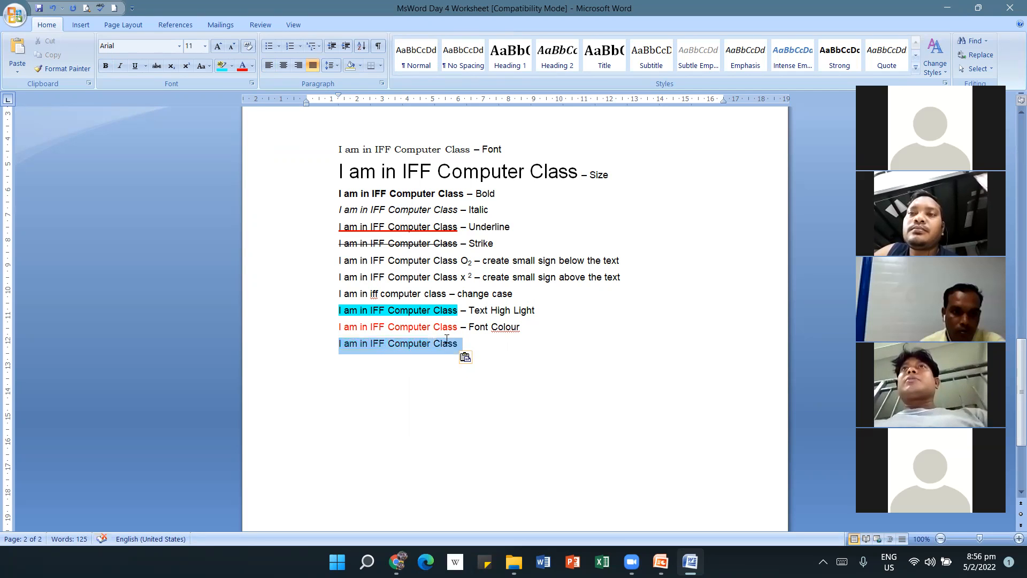
pyautogui.click(250, 85)
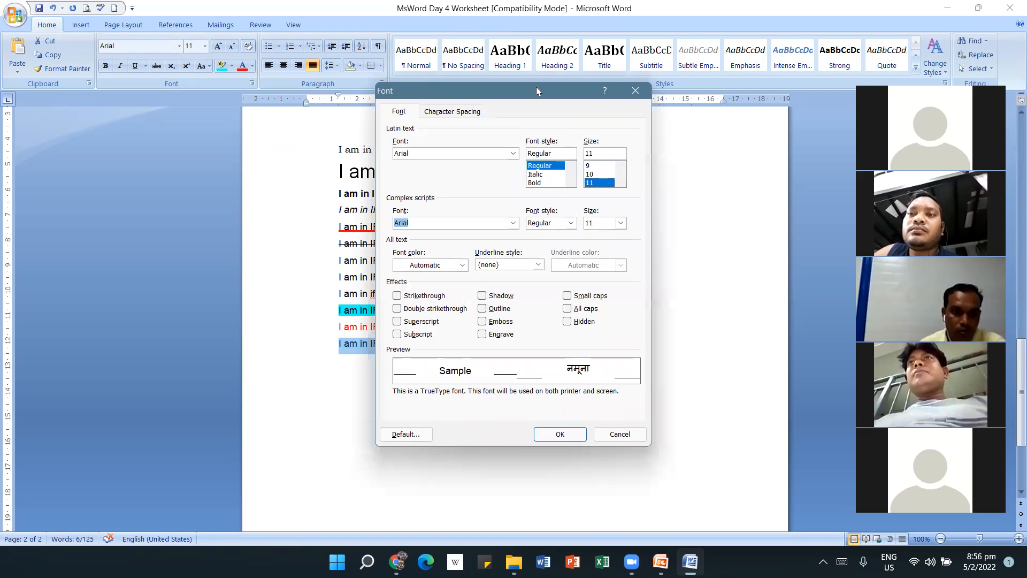
pyautogui.moveTo(538, 89); pyautogui.dragTo(769, 60)
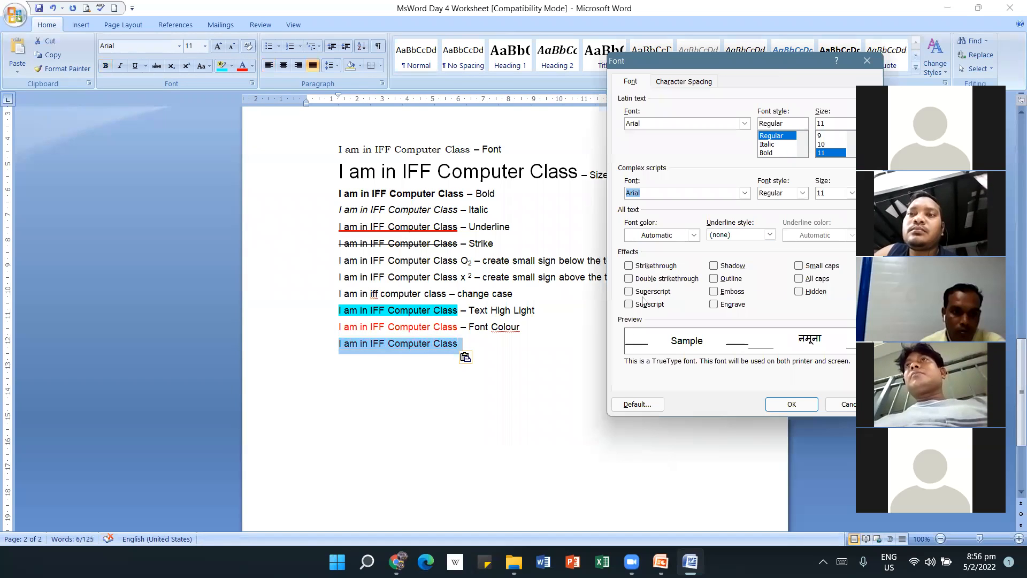
pyautogui.click(629, 279)
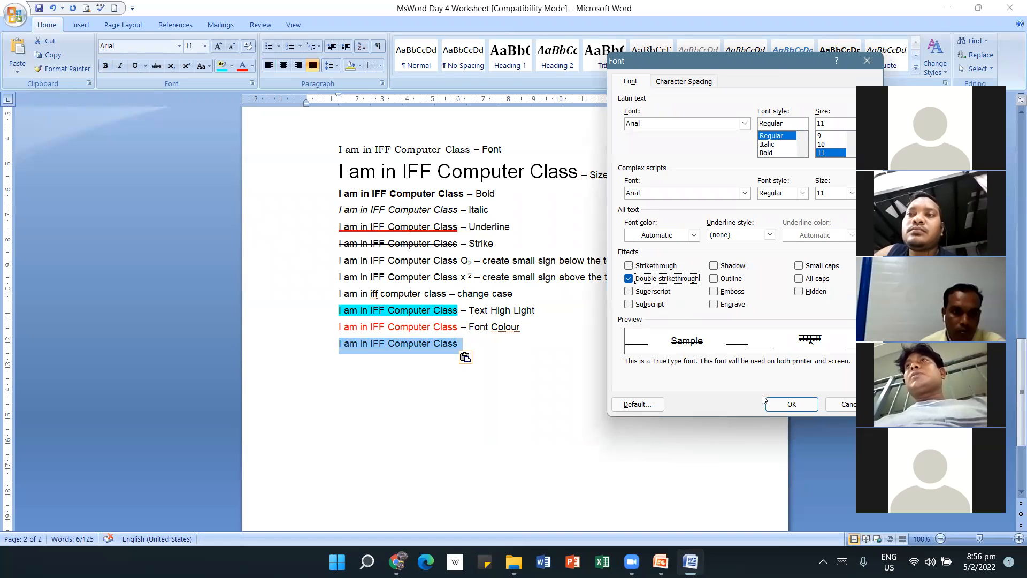
pyautogui.click(790, 406)
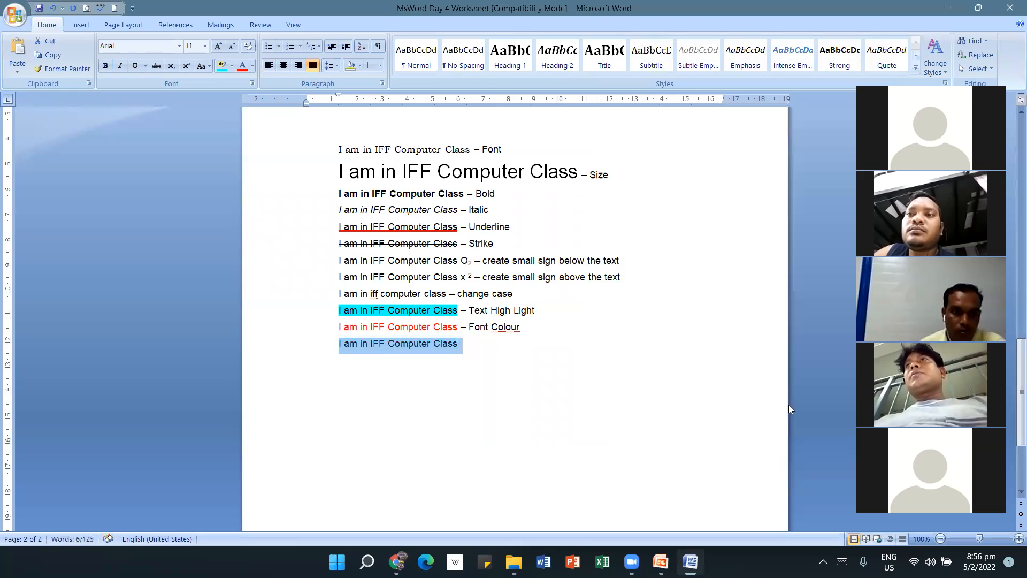
# Apply the Shadow font effect to the empty paragraph below the pasted sentence.
pyautogui.click(543, 399)
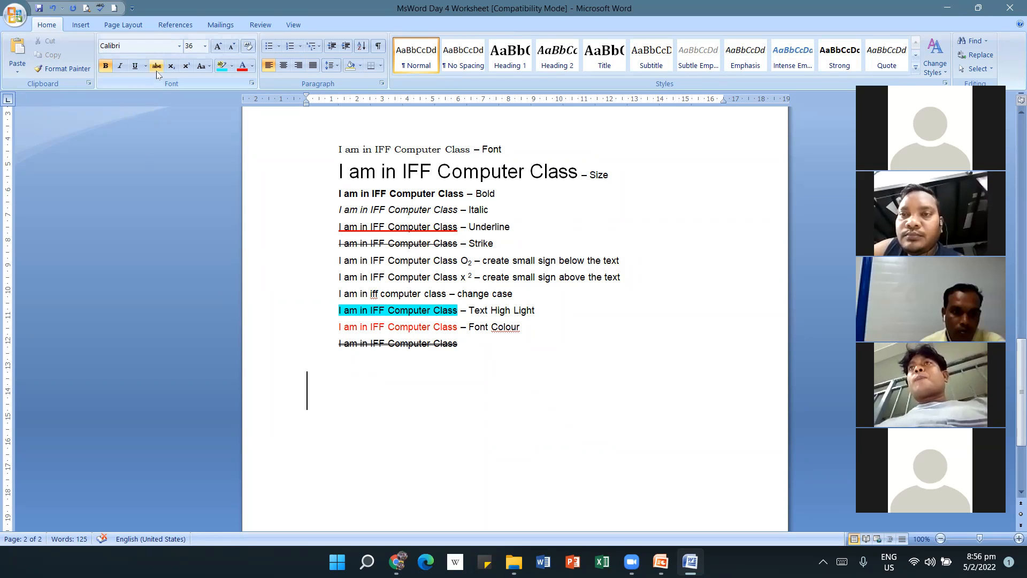
pyautogui.click(252, 83)
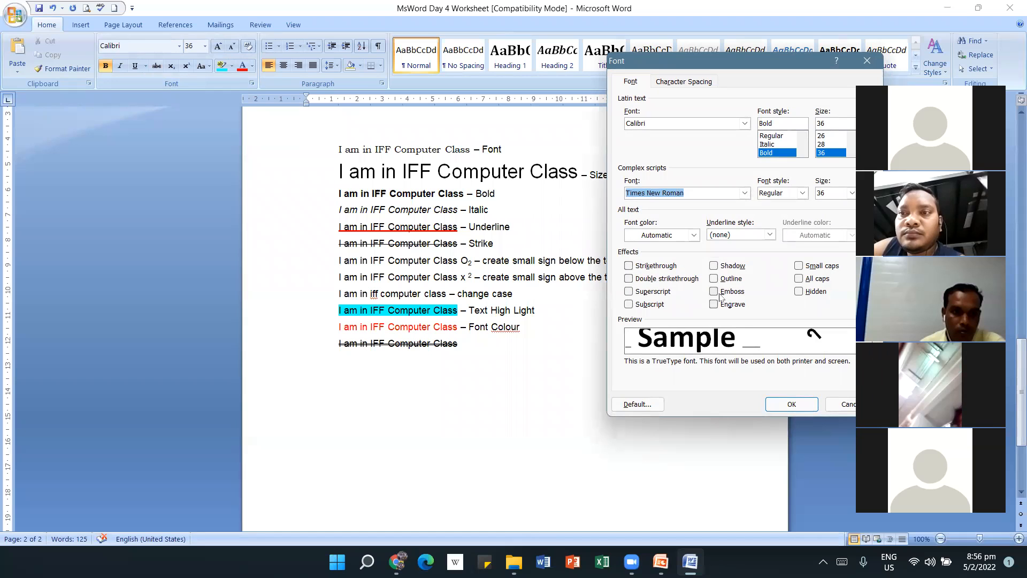
pyautogui.click(713, 266)
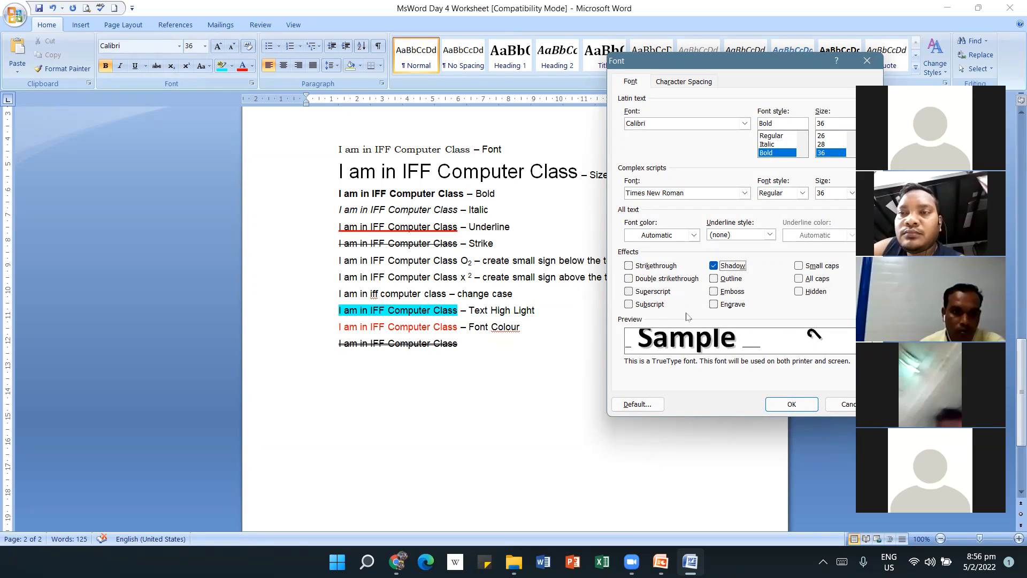
pyautogui.click(789, 404)
# Turn off Double strikethrough and turn on Shadow for the pasted sentence in the Font dialog.
pyautogui.moveTo(479, 345); pyautogui.dragTo(337, 343)
pyautogui.click(427, 353)
pyautogui.moveTo(467, 343); pyautogui.dragTo(334, 342)
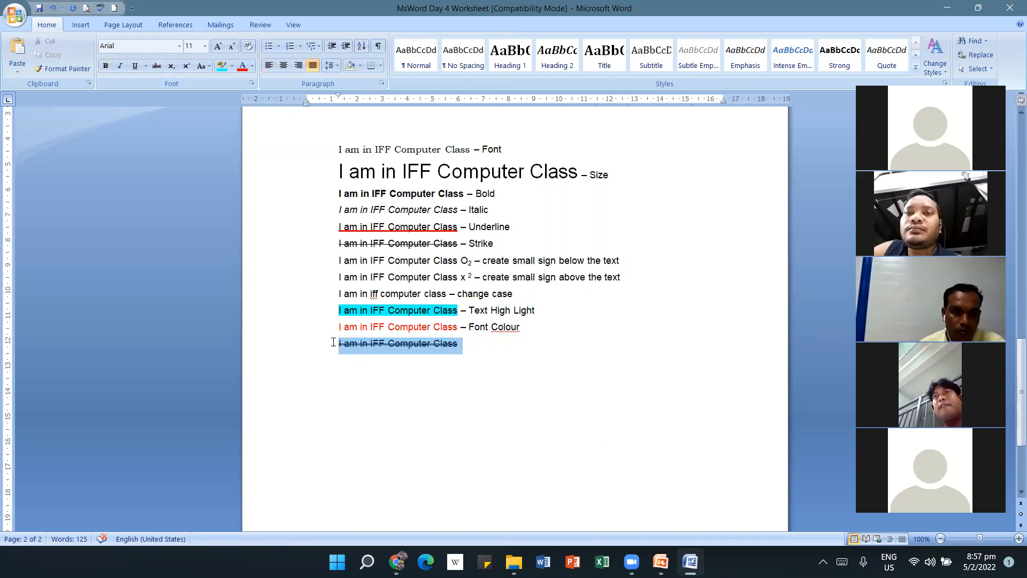
pyautogui.click(252, 84)
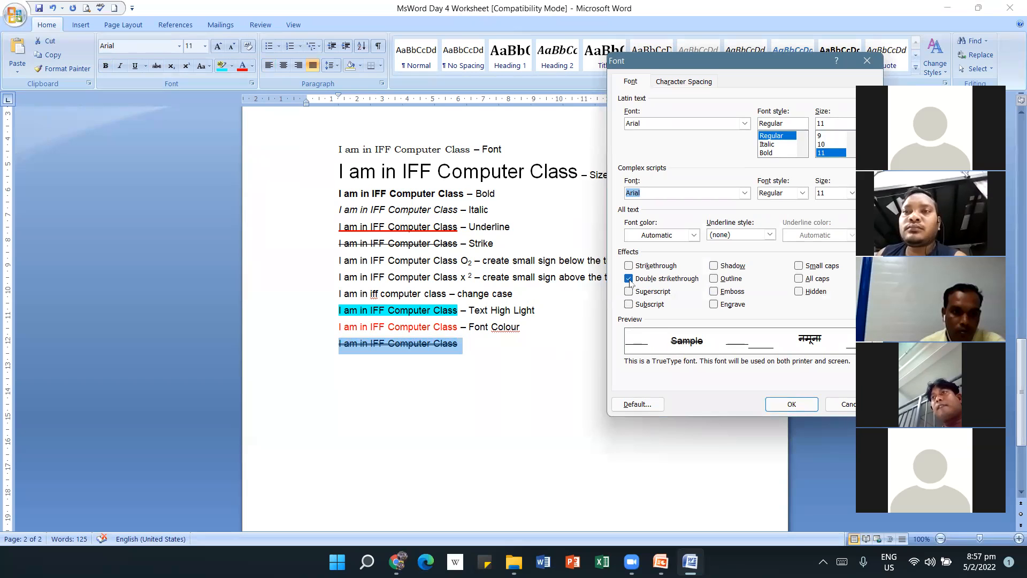
pyautogui.click(629, 279)
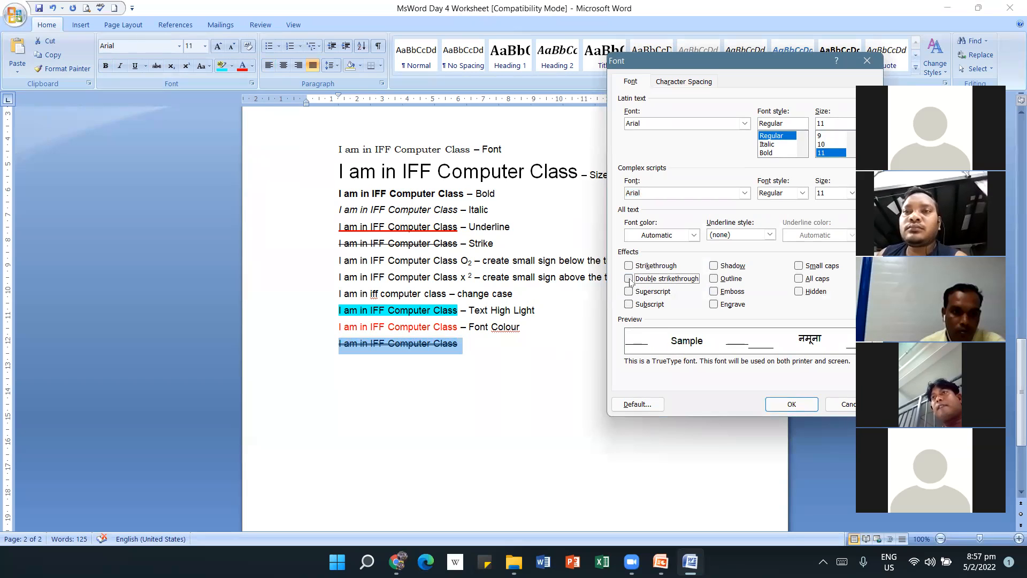
pyautogui.click(714, 266)
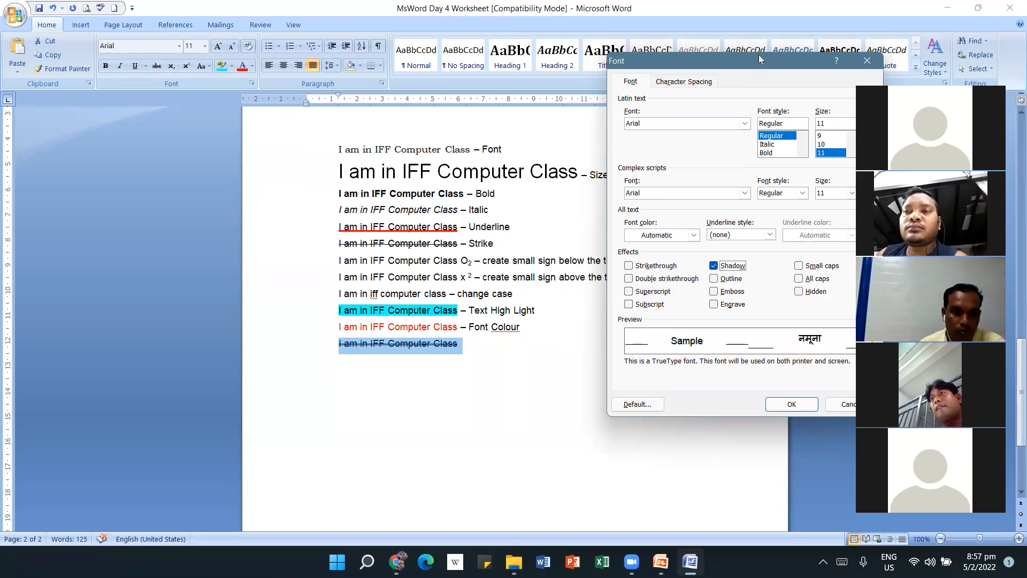
# Preview the Emboss effect in the Font dialog and apply Engrave to the pasted sentence instead.
pyautogui.moveTo(748, 59); pyautogui.dragTo(629, 26)
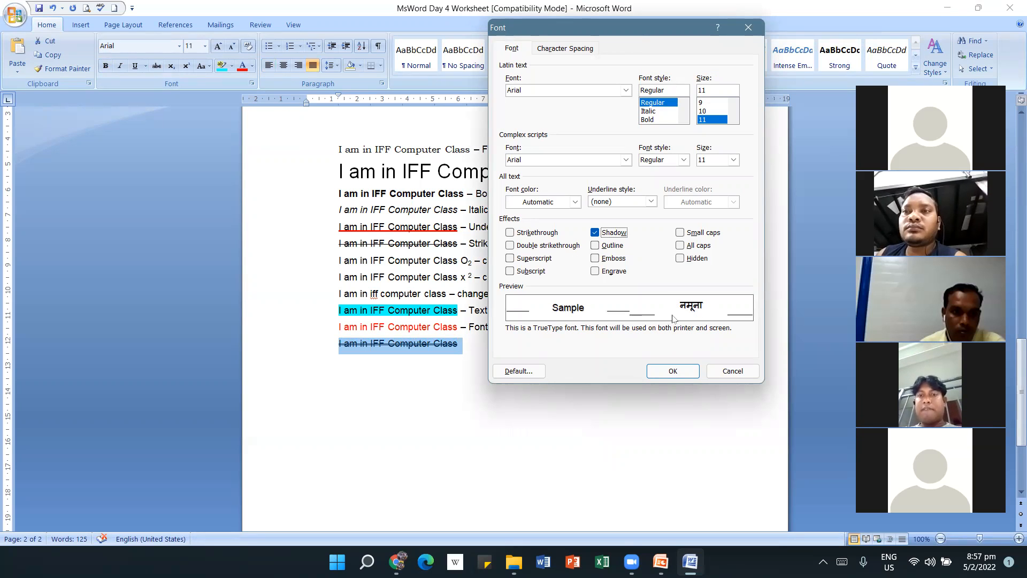
pyautogui.click(606, 259)
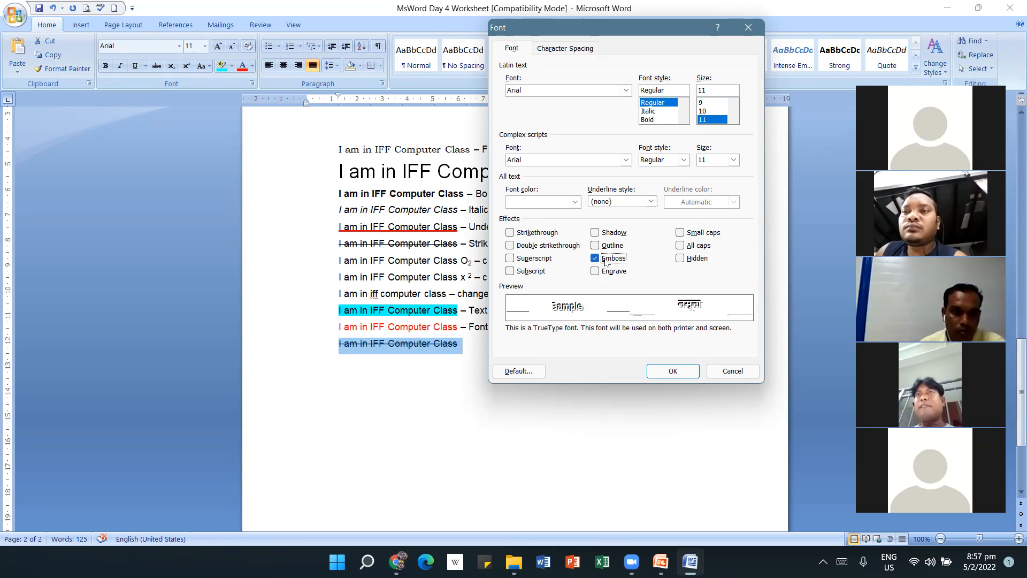
pyautogui.click(607, 272)
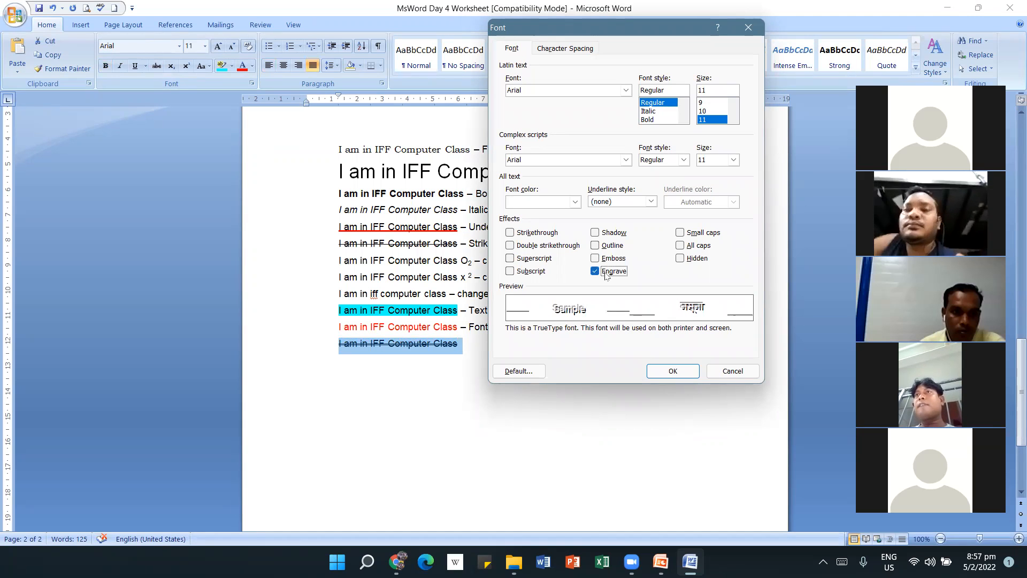
pyautogui.click(681, 259)
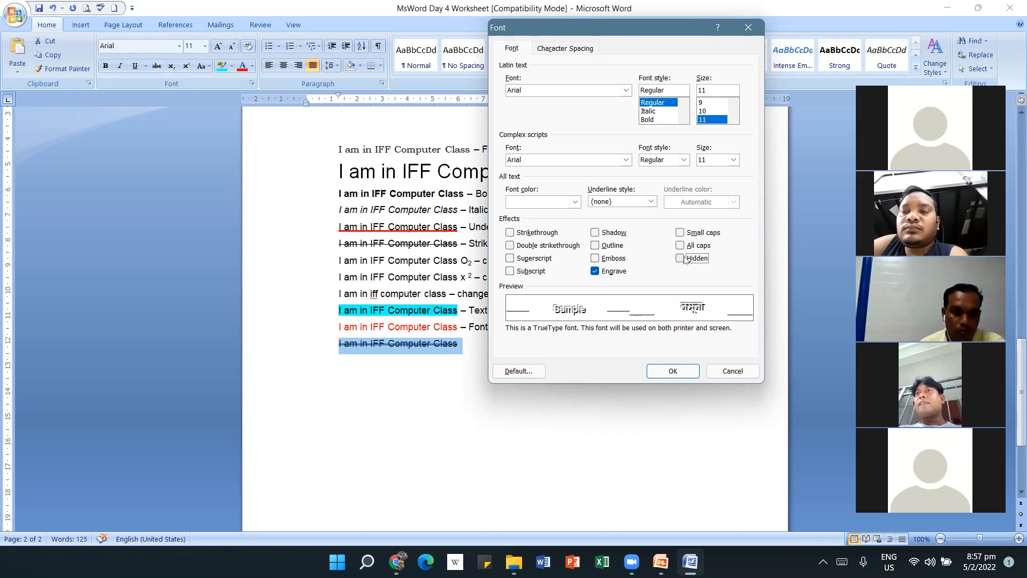
pyautogui.click(672, 370)
pyautogui.click(503, 441)
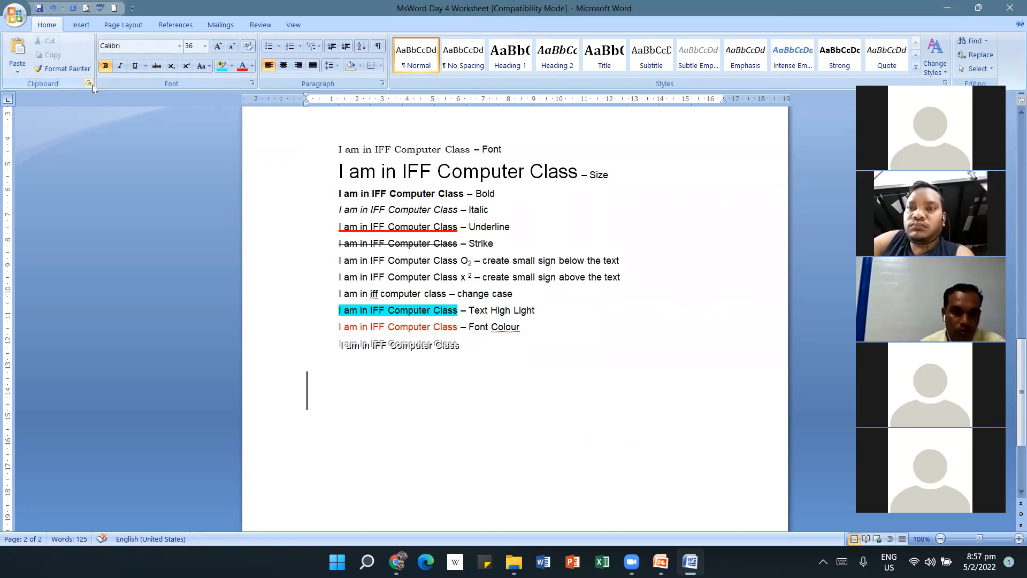
# Review the effect options in the Font dialog for the empty paragraph below the engraved sentence.
pyautogui.click(252, 83)
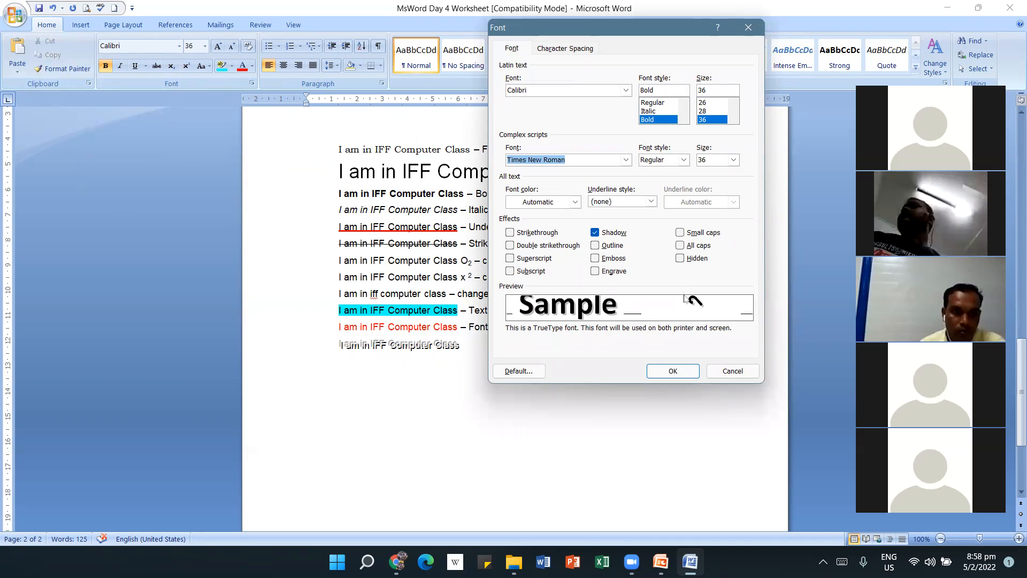
pyautogui.click(672, 371)
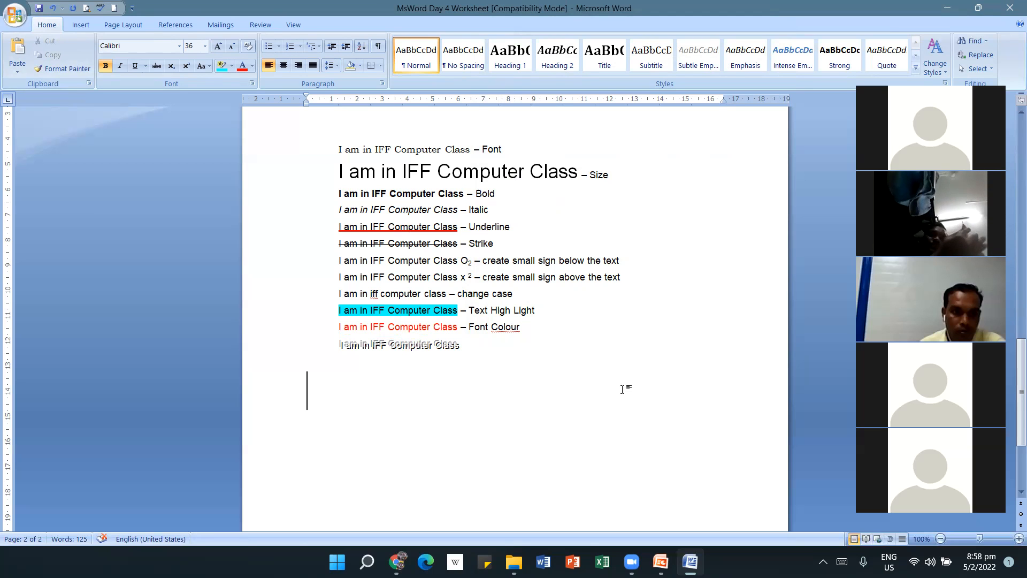
pyautogui.click(764, 180)
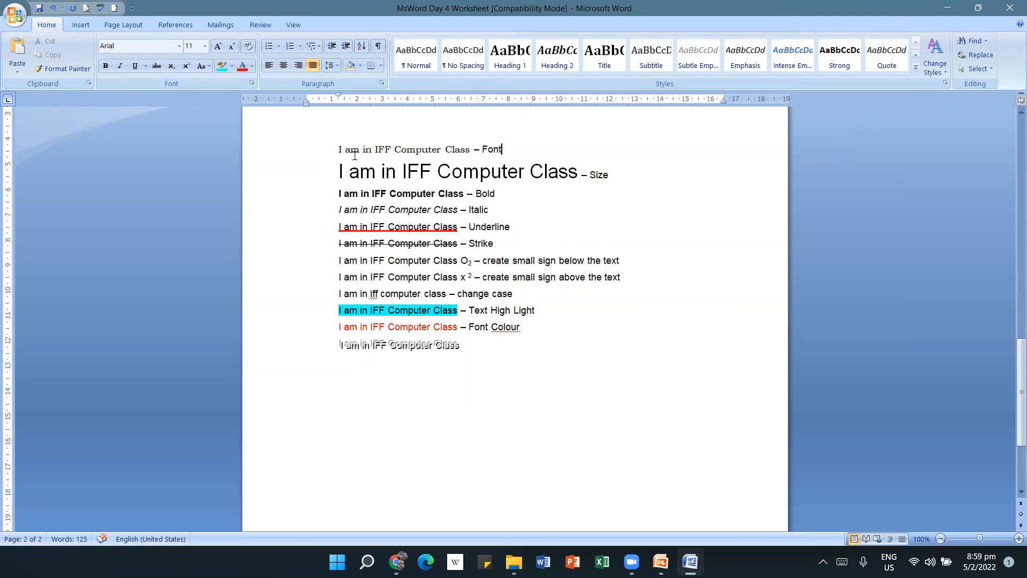
# Copy "I am in IFF Computer Class" from the superscript example, paste it into the empty last paragraph and indent it.
pyautogui.moveTo(335, 149); pyautogui.dragTo(444, 150)
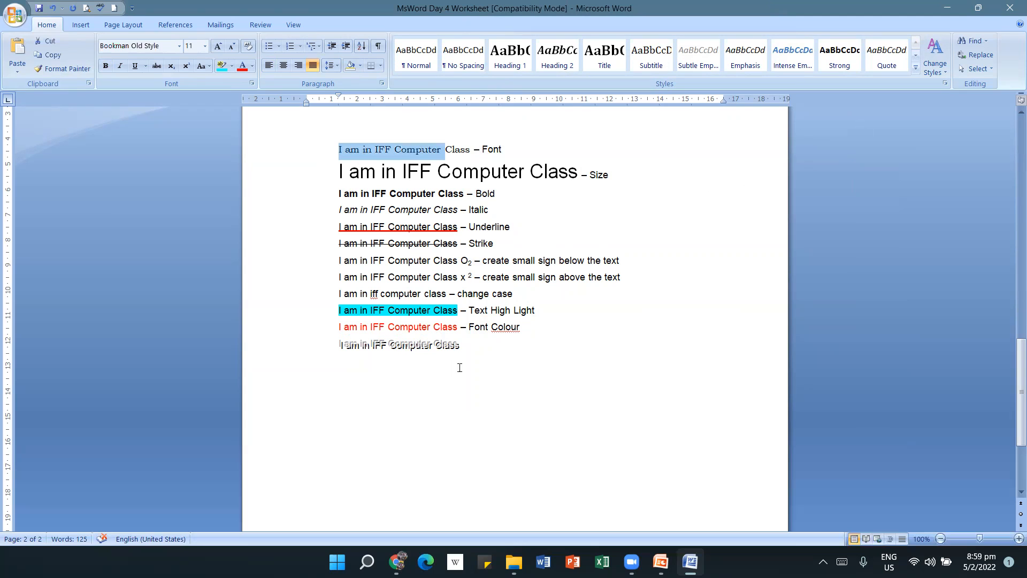
pyautogui.moveTo(449, 294); pyautogui.dragTo(344, 294)
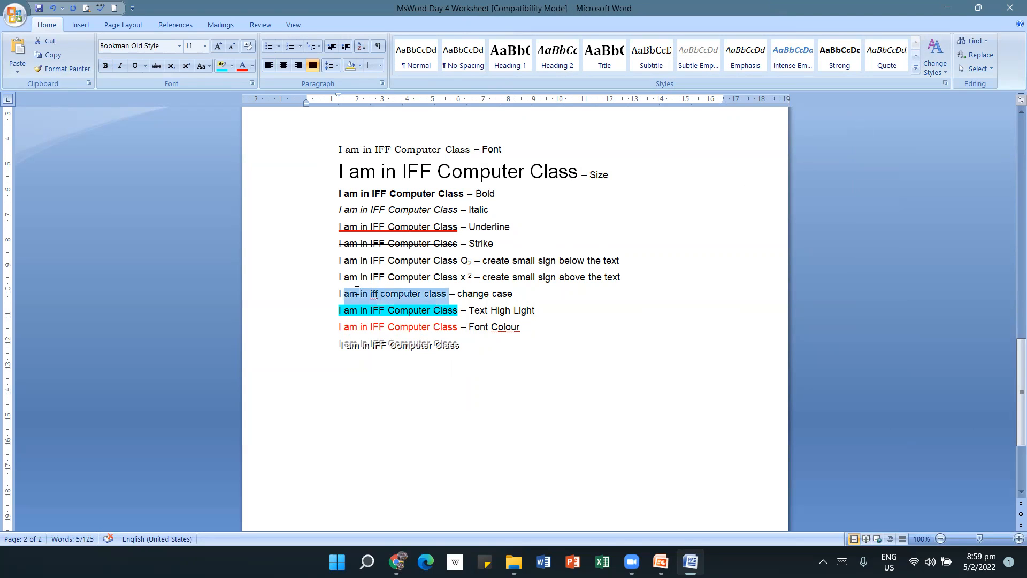
pyautogui.click(532, 449)
pyautogui.moveTo(435, 276); pyautogui.dragTo(336, 277)
pyautogui.moveTo(460, 276); pyautogui.dragTo(342, 277)
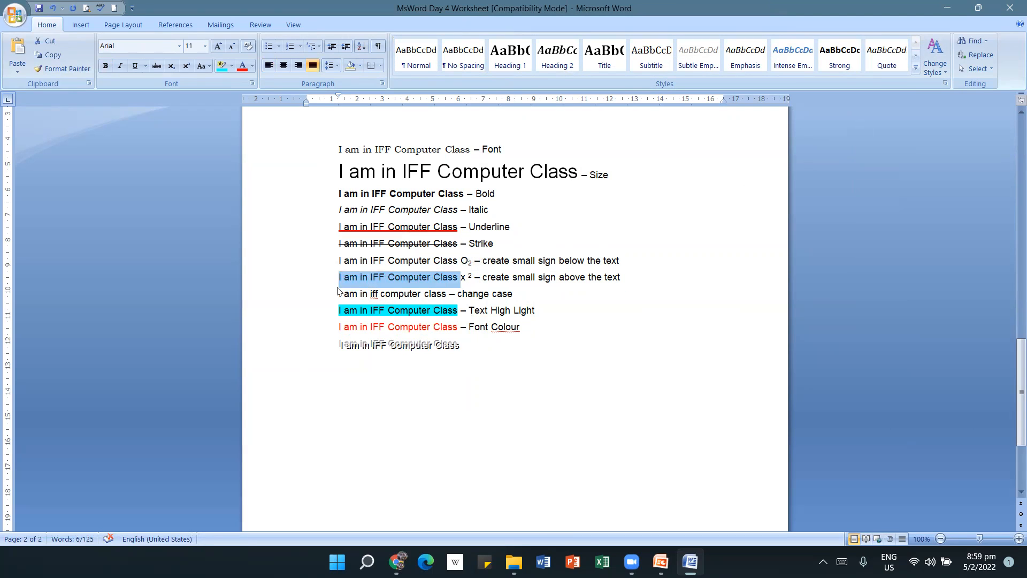
pyautogui.hotkey('ctrl', 'c')
pyautogui.click(367, 369)
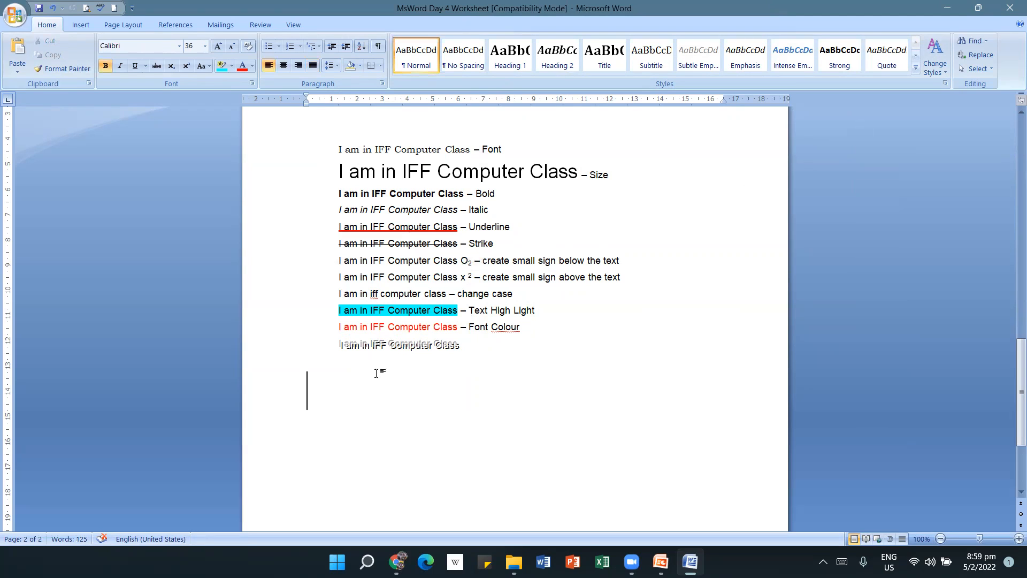
pyautogui.hotkey('ctrl', 'v')
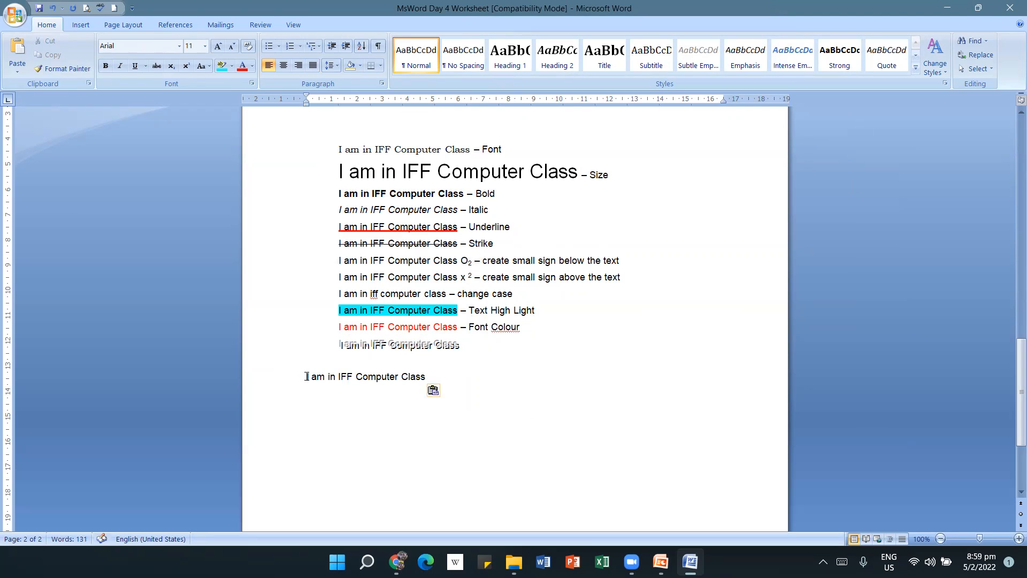
pyautogui.click(307, 376)
pyautogui.press('Tab')
# Apply the Heading 1 style to the pasted sentence at the end of the document.
pyautogui.moveTo(469, 374); pyautogui.dragTo(389, 365)
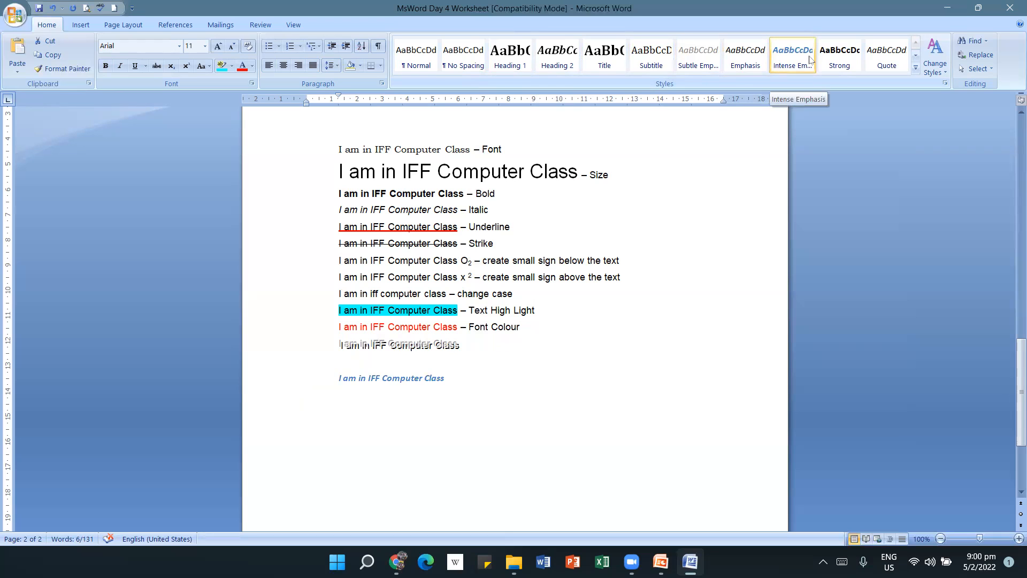
pyautogui.click(917, 70)
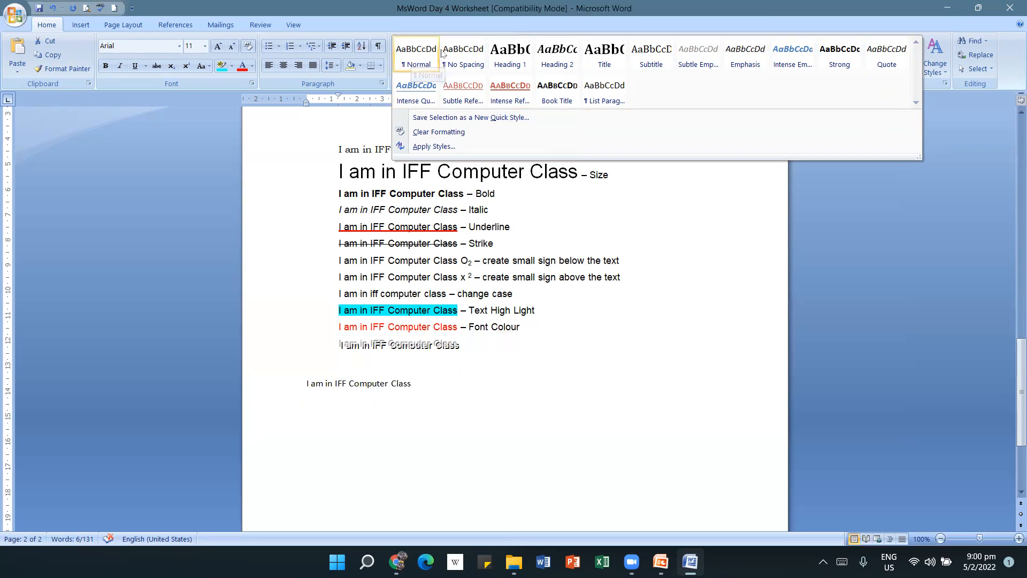
pyautogui.click(508, 67)
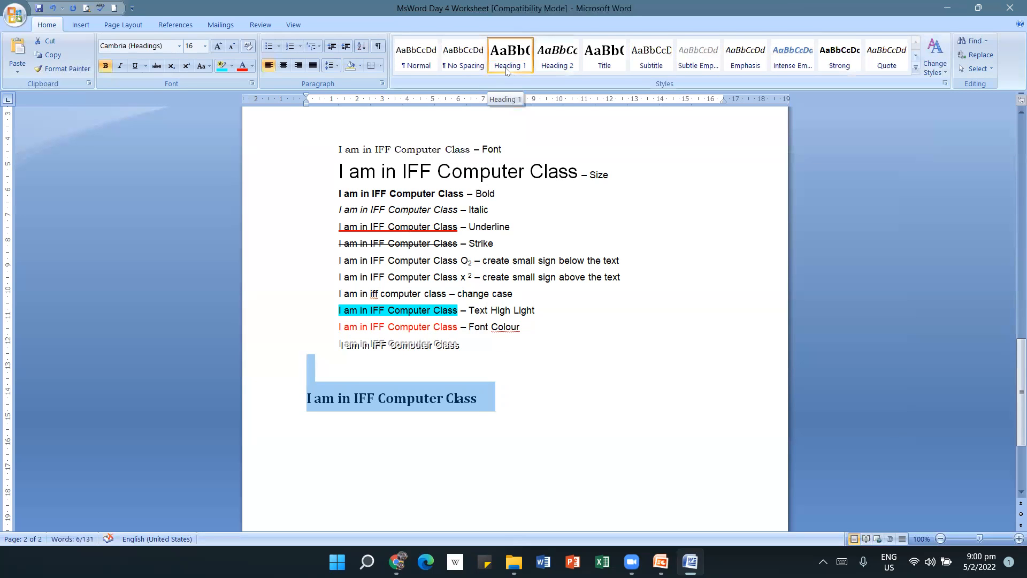
pyautogui.click(573, 399)
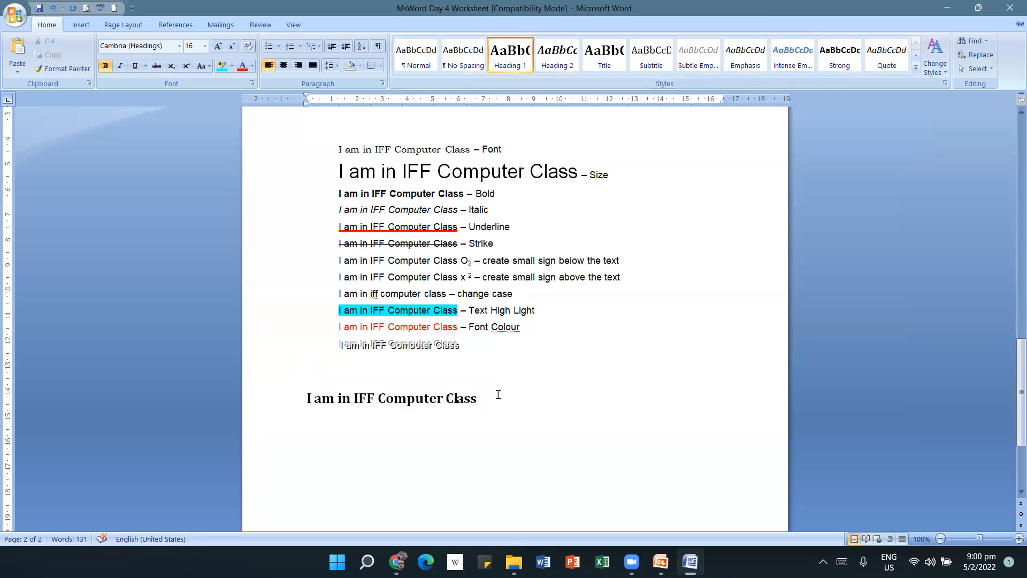
# Apply the Strong quick style to the last "I am in IFF Computer Class" sentence.
pyautogui.moveTo(485, 393); pyautogui.dragTo(301, 362)
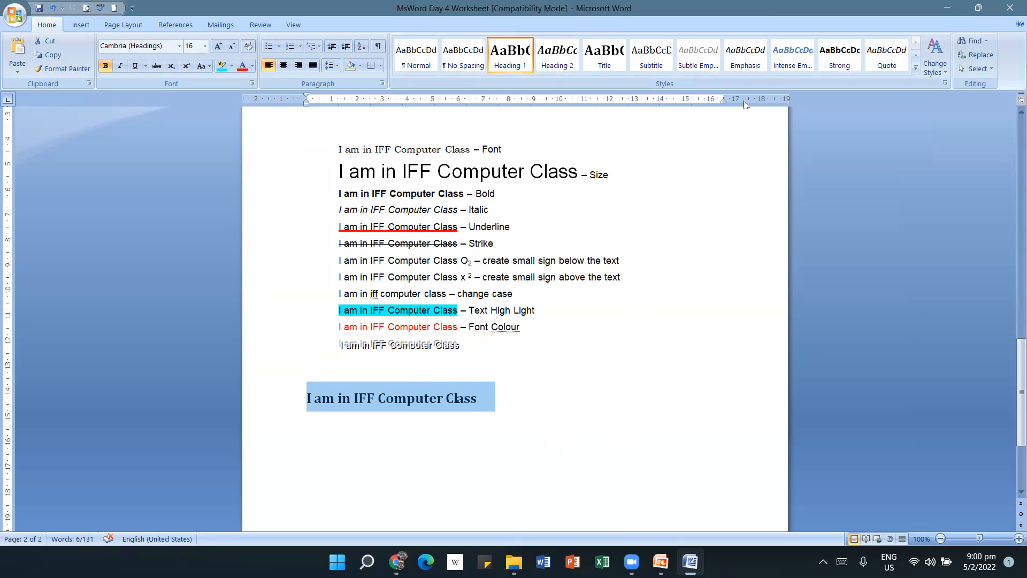
pyautogui.click(835, 70)
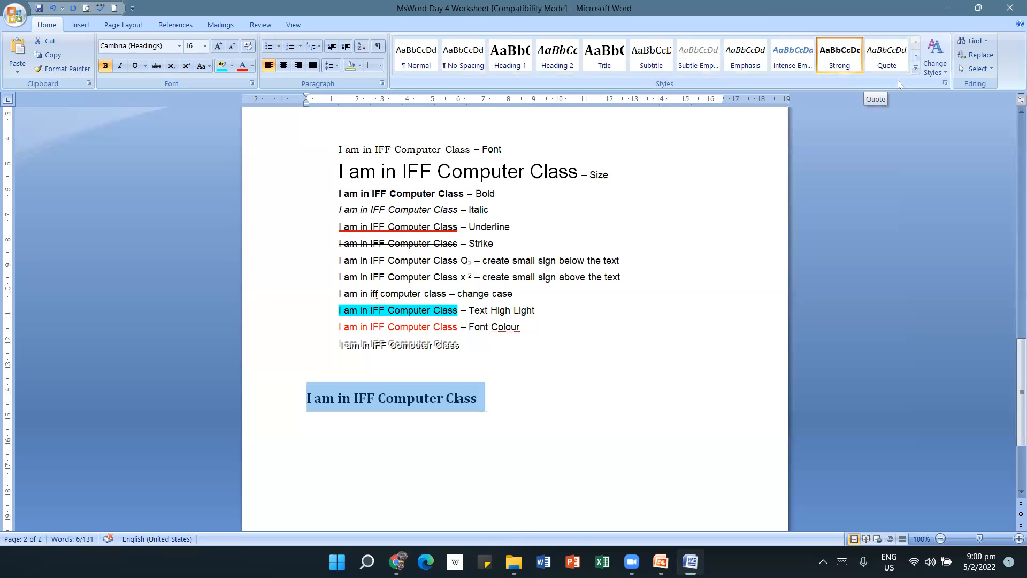
pyautogui.click(916, 70)
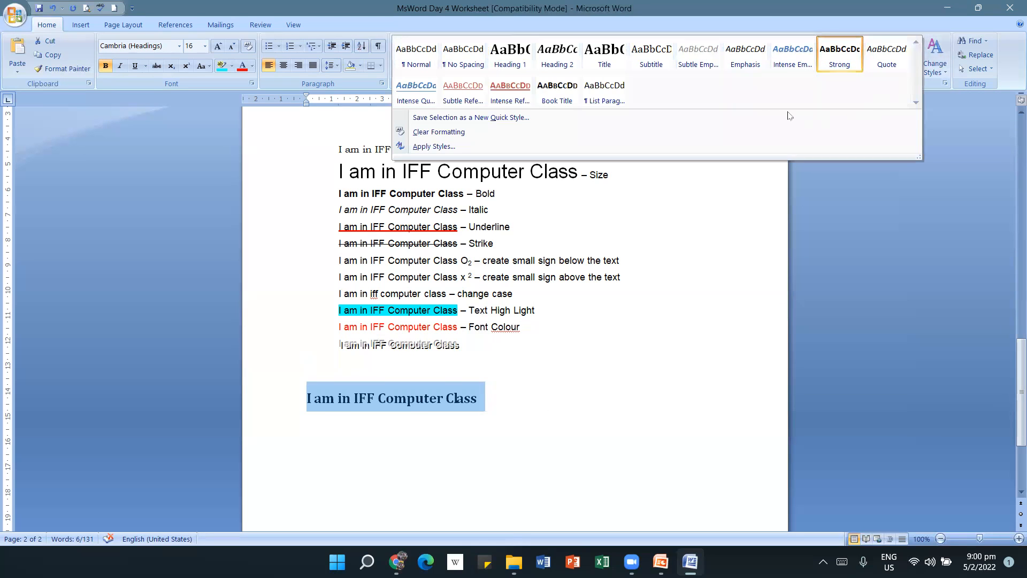
pyautogui.click(914, 346)
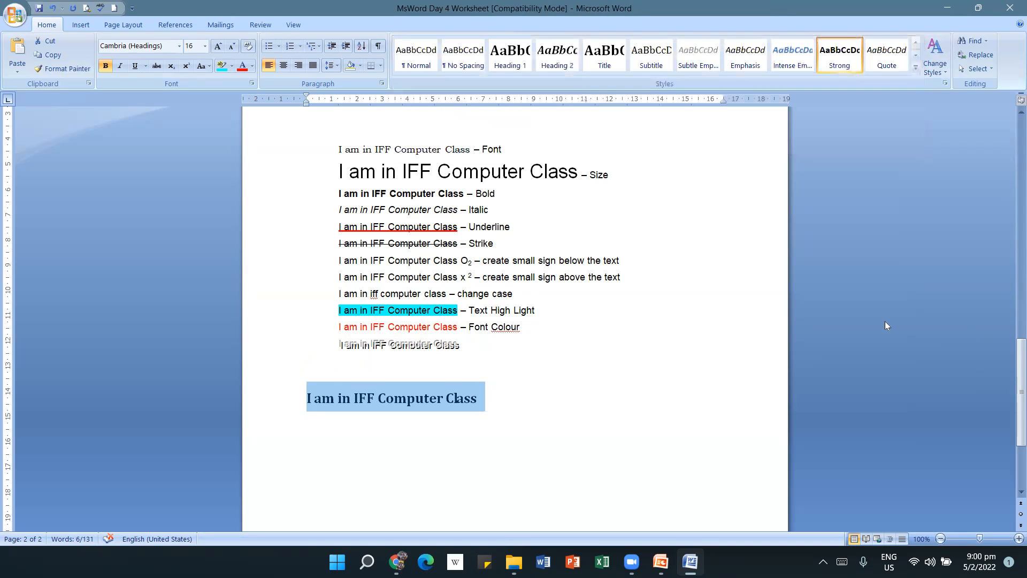
# Examine the Change Styles options, including the available style sets, and the full Quick Styles gallery.
pyautogui.click(936, 69)
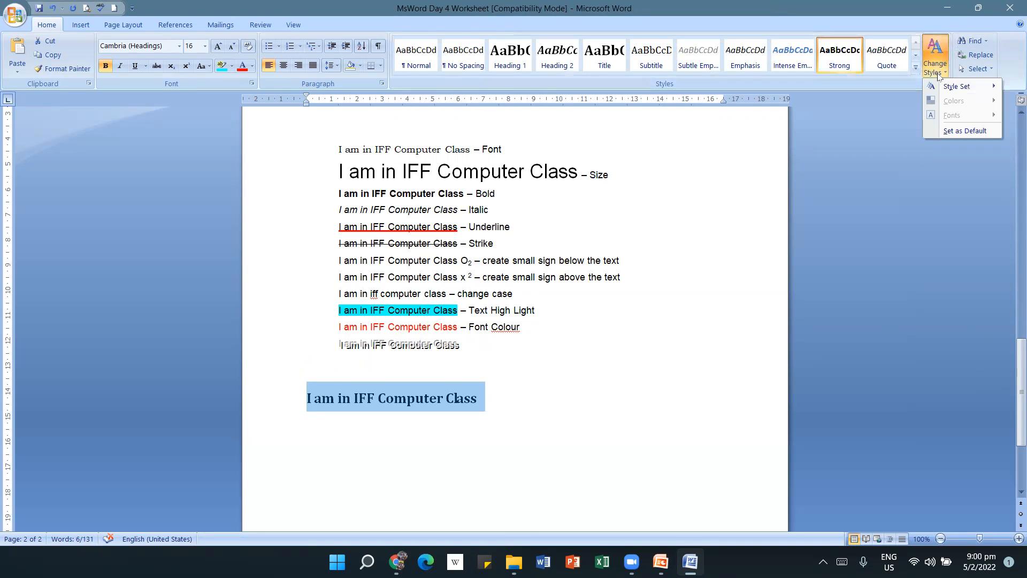
pyautogui.moveTo(947, 89)
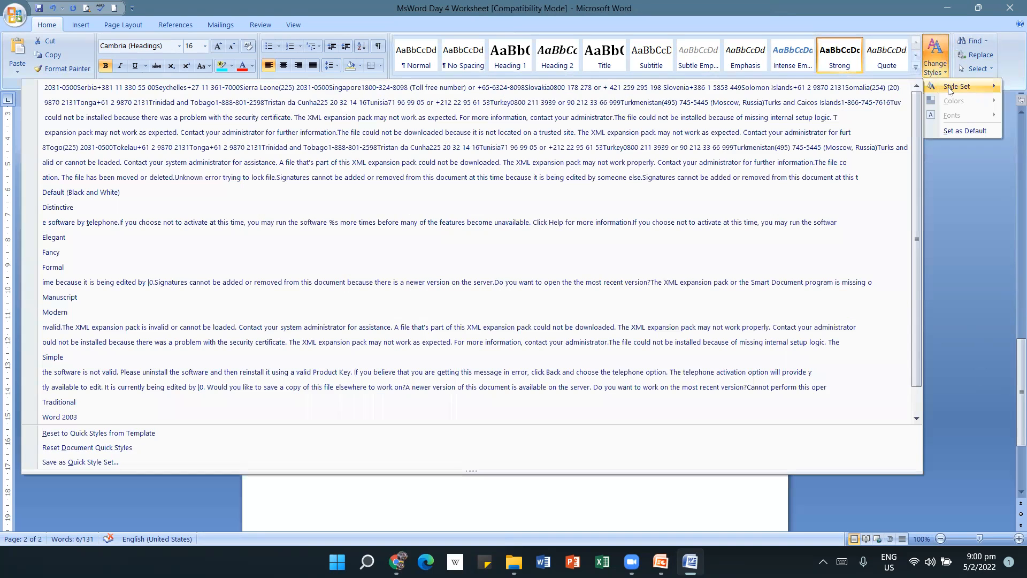
pyautogui.click(987, 310)
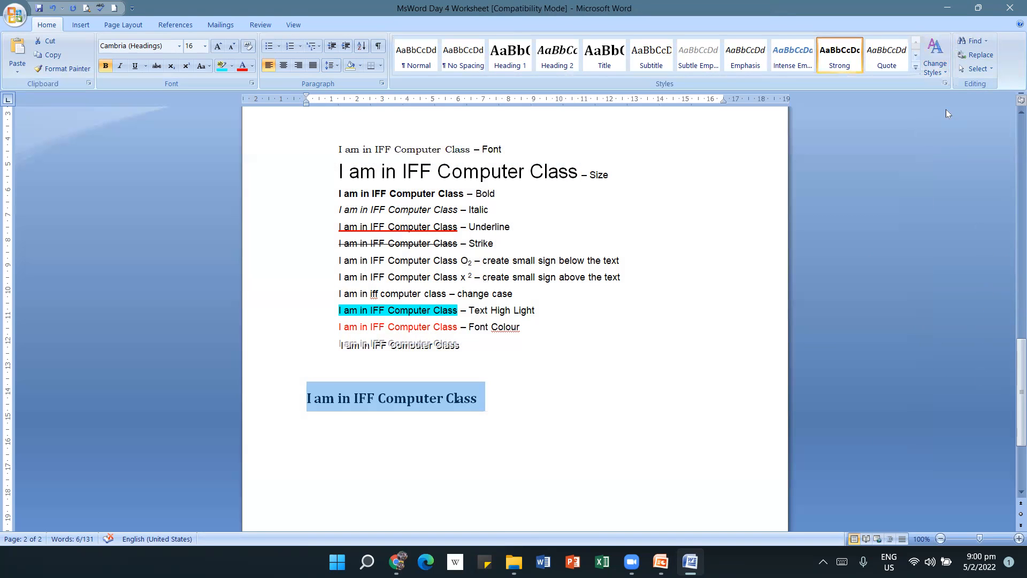
pyautogui.click(935, 63)
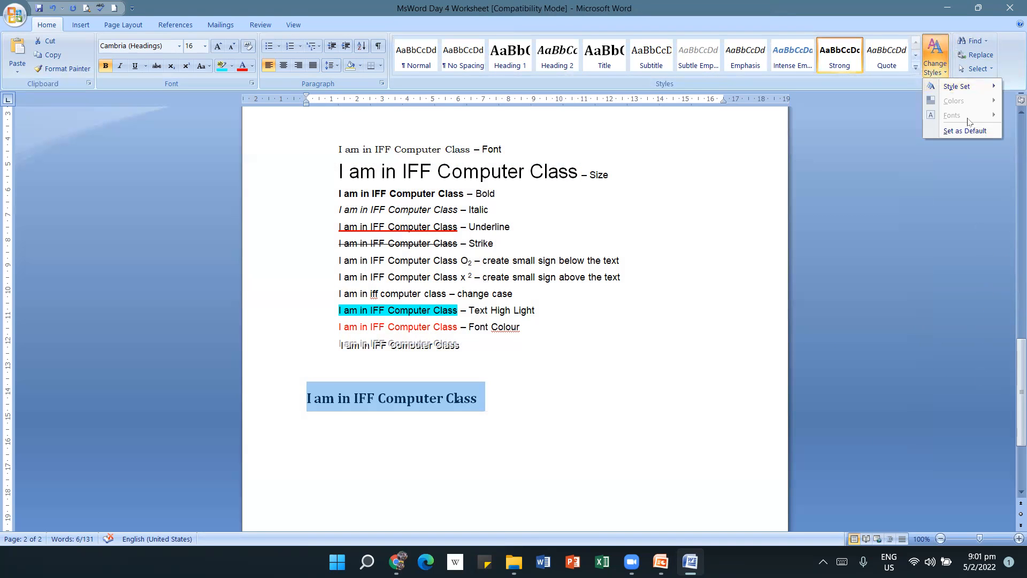
pyautogui.click(903, 76)
pyautogui.click(915, 68)
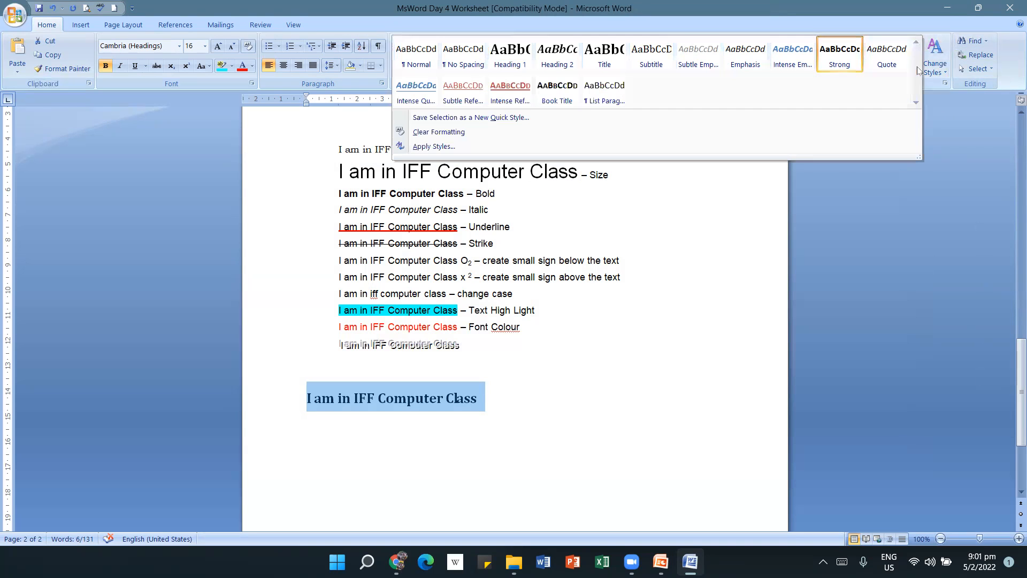
pyautogui.click(603, 408)
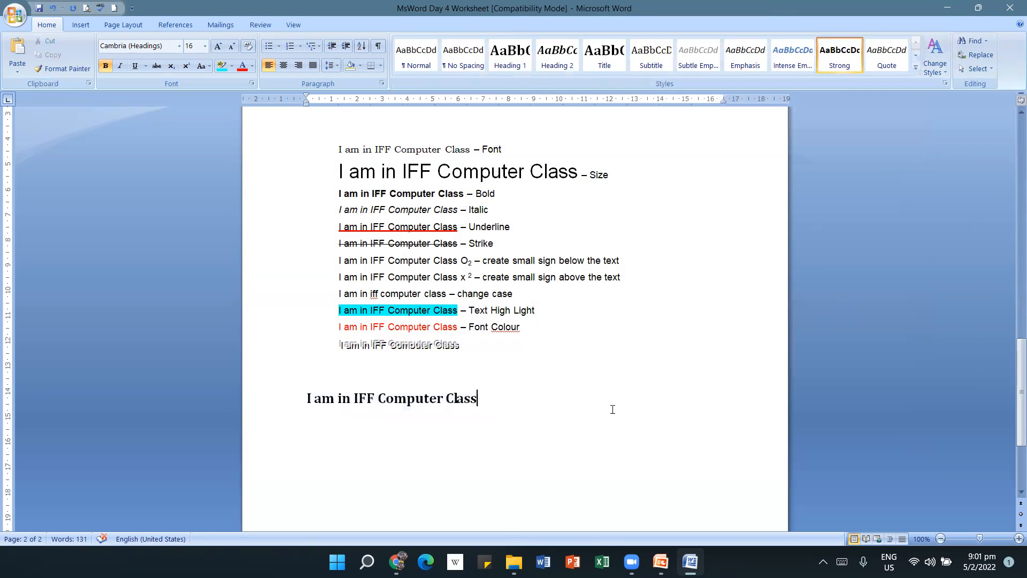
# Try the Title style on the last sentence and undo it.
pyautogui.scroll(1, 613, 409)
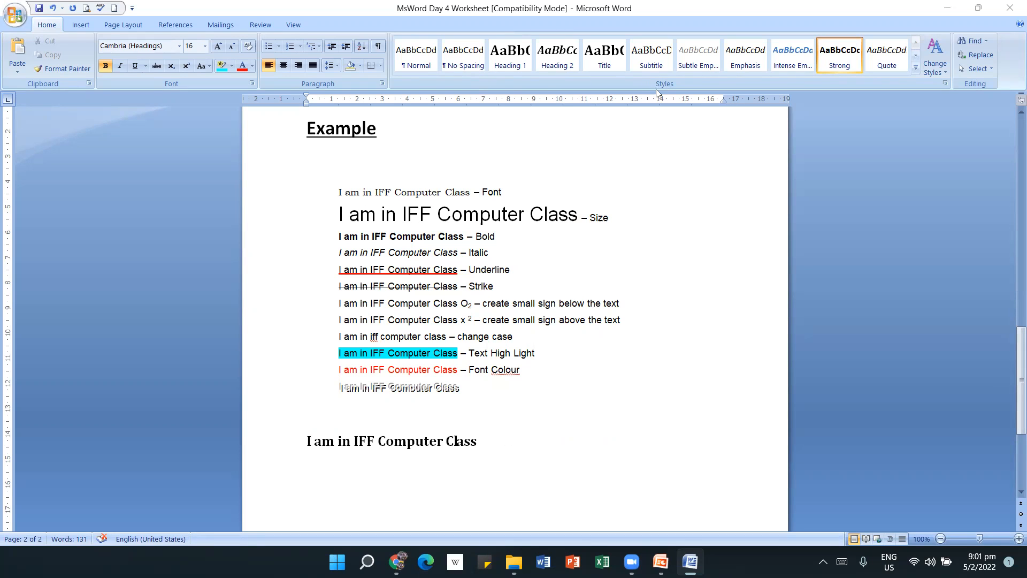
pyautogui.click(485, 440)
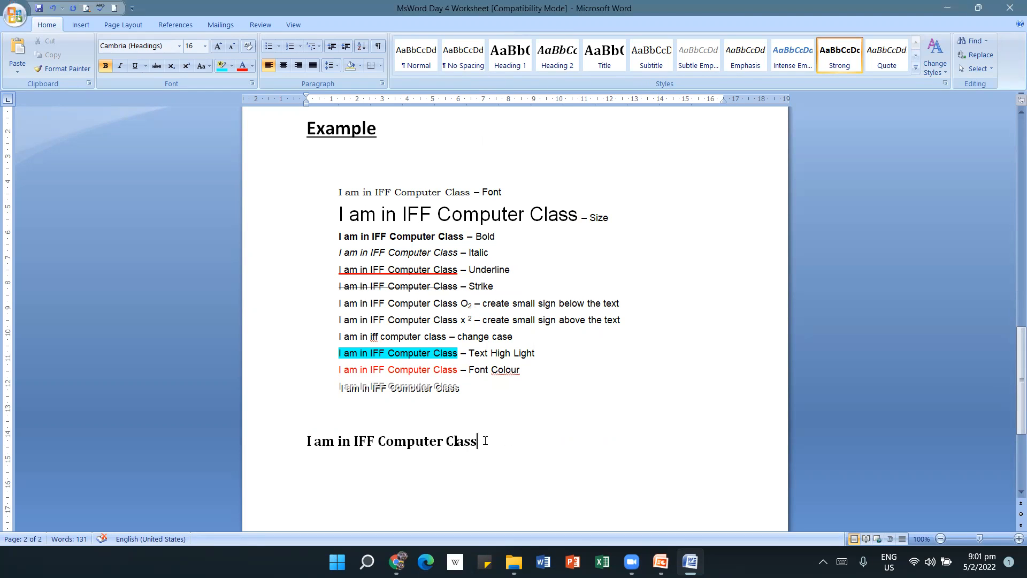
pyautogui.moveTo(307, 440); pyautogui.dragTo(483, 458)
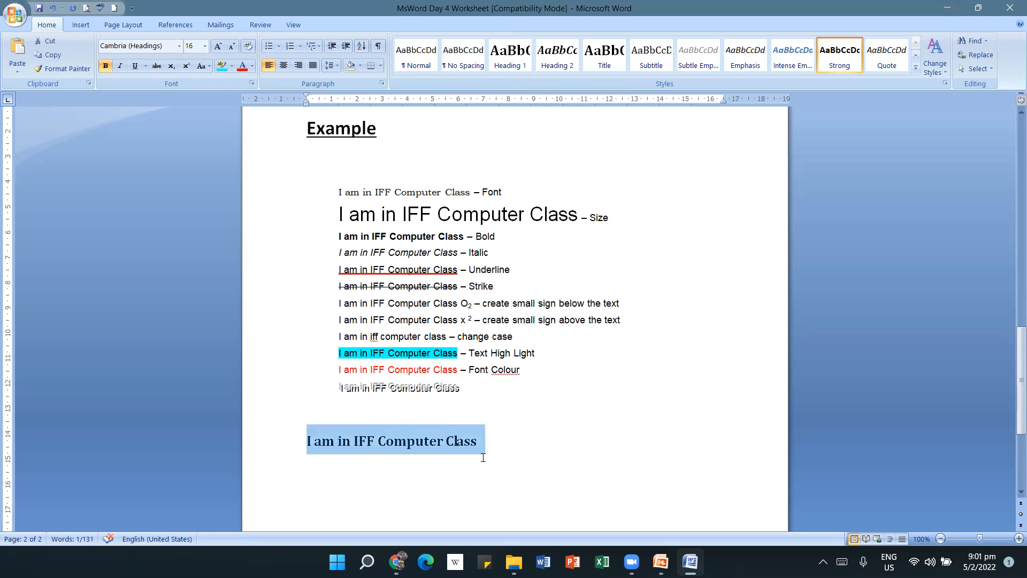
pyautogui.click(601, 66)
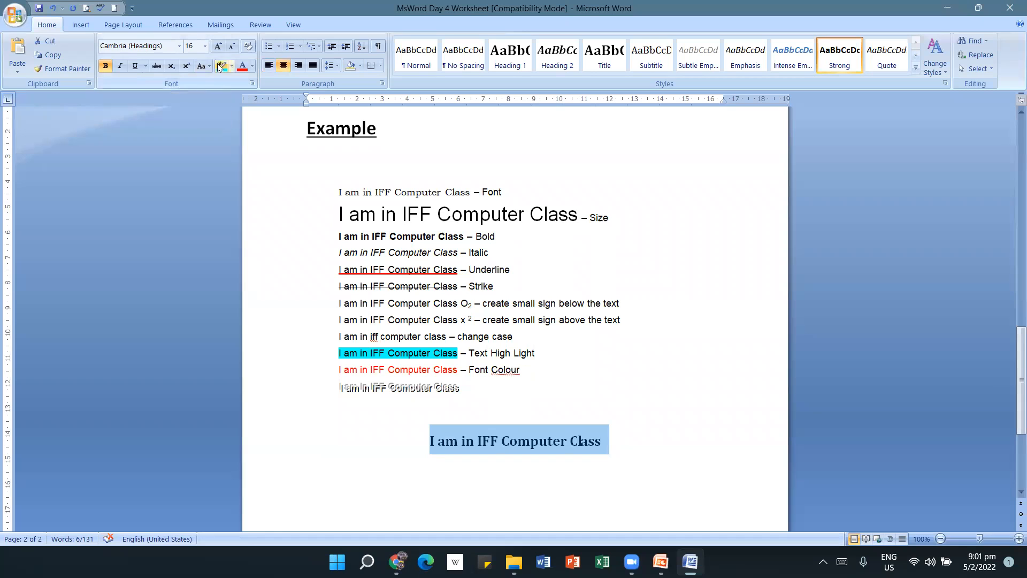
pyautogui.click(53, 8)
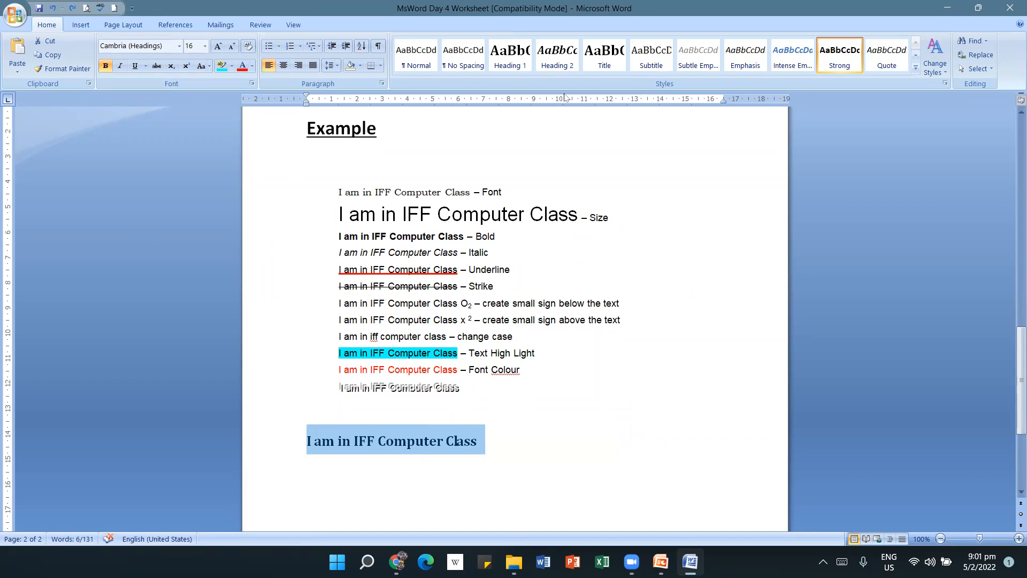
# Clear the formatting of the last sentence and indent it again.
pyautogui.click(915, 69)
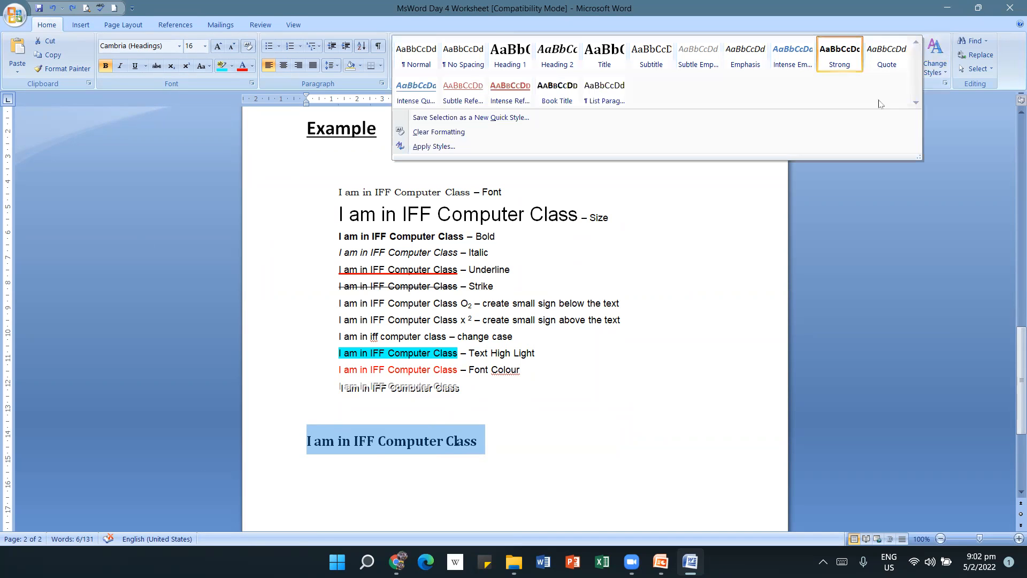
pyautogui.click(774, 133)
pyautogui.click(504, 484)
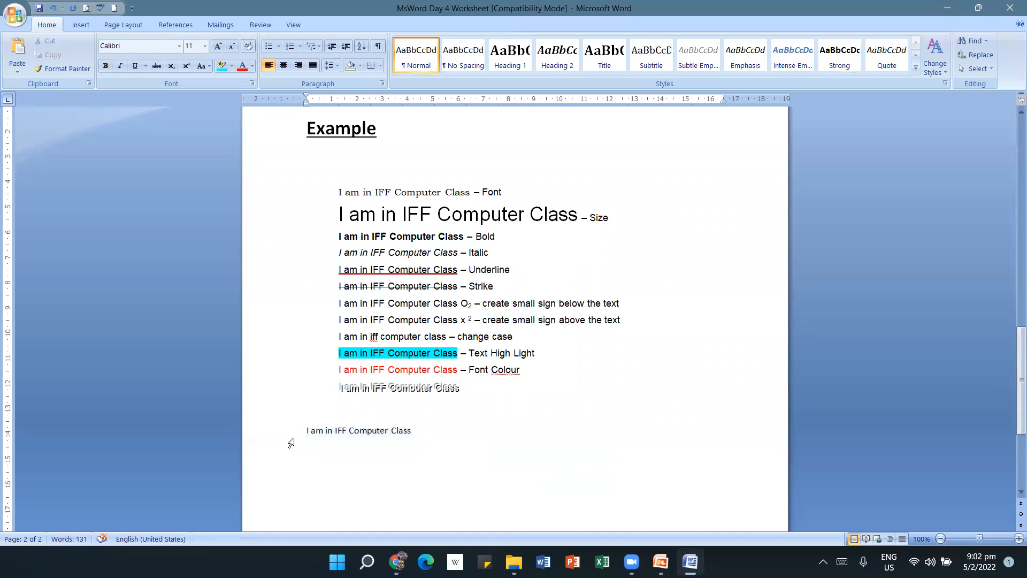
pyautogui.press('Tab')
# Apply the Title style to the indented sentence at the end of the document.
pyautogui.moveTo(452, 432); pyautogui.dragTo(340, 427)
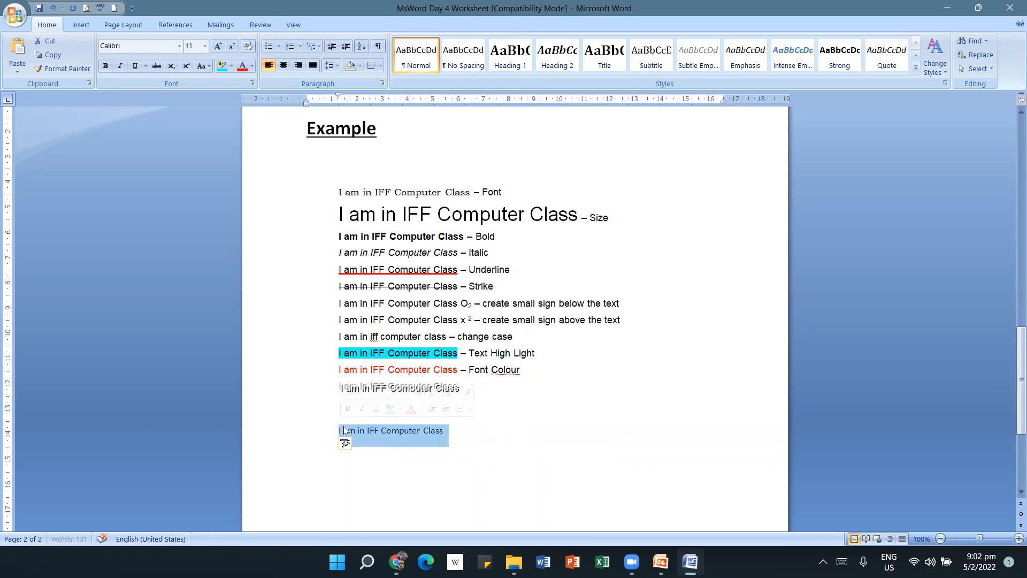
pyautogui.click(618, 56)
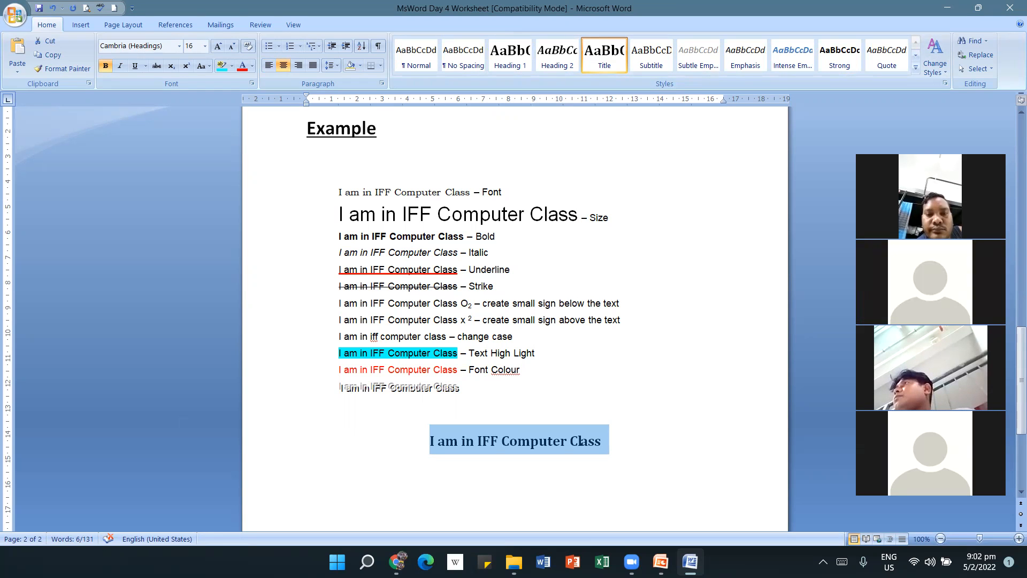
pyautogui.click(666, 435)
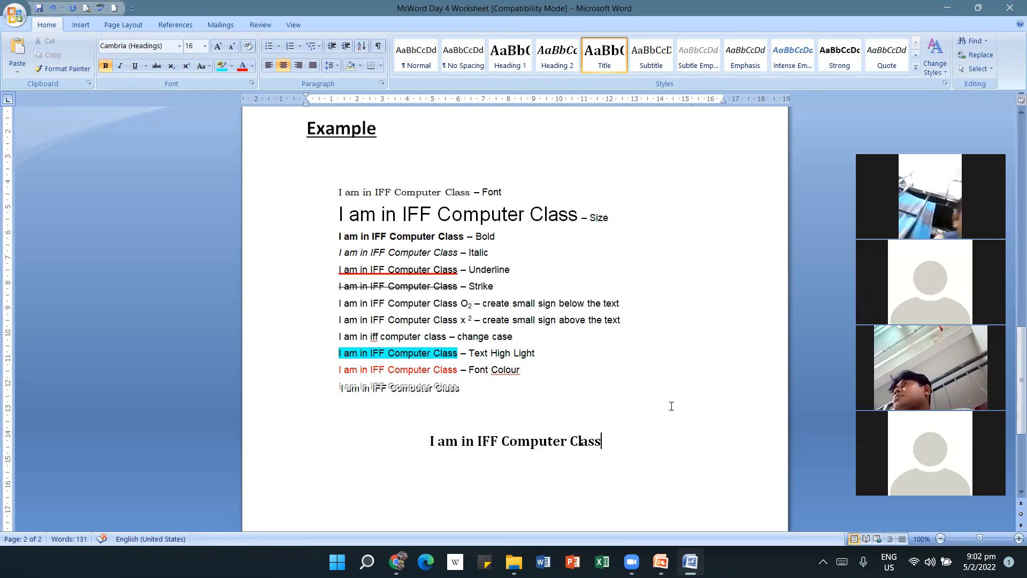
pyautogui.scroll(3, 646, 392)
pyautogui.scroll(1, 646, 392)
pyautogui.scroll(-1, 644, 397)
pyautogui.scroll(-2, 642, 400)
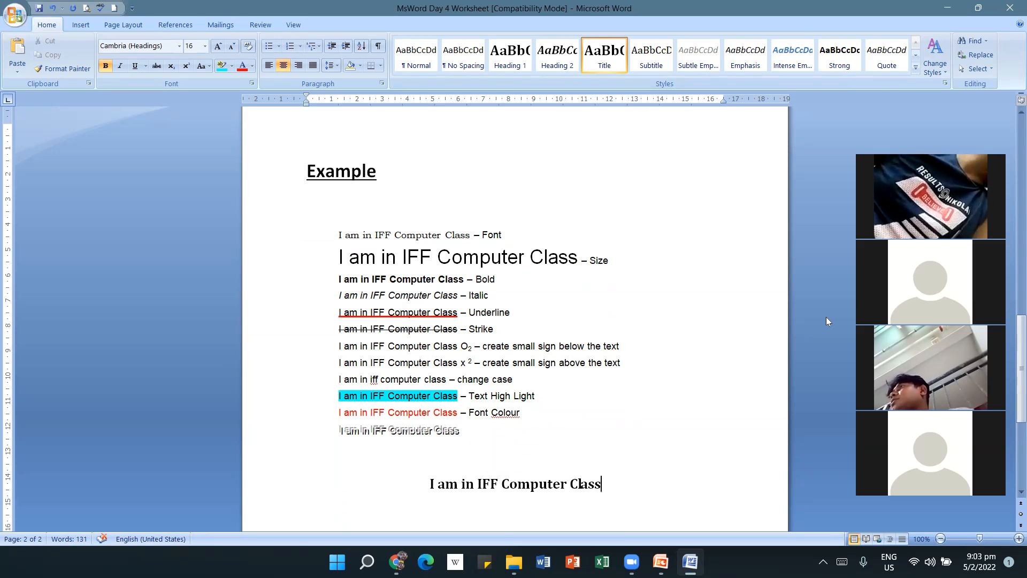
pyautogui.moveTo(952, 148); pyautogui.dragTo(952, 37)
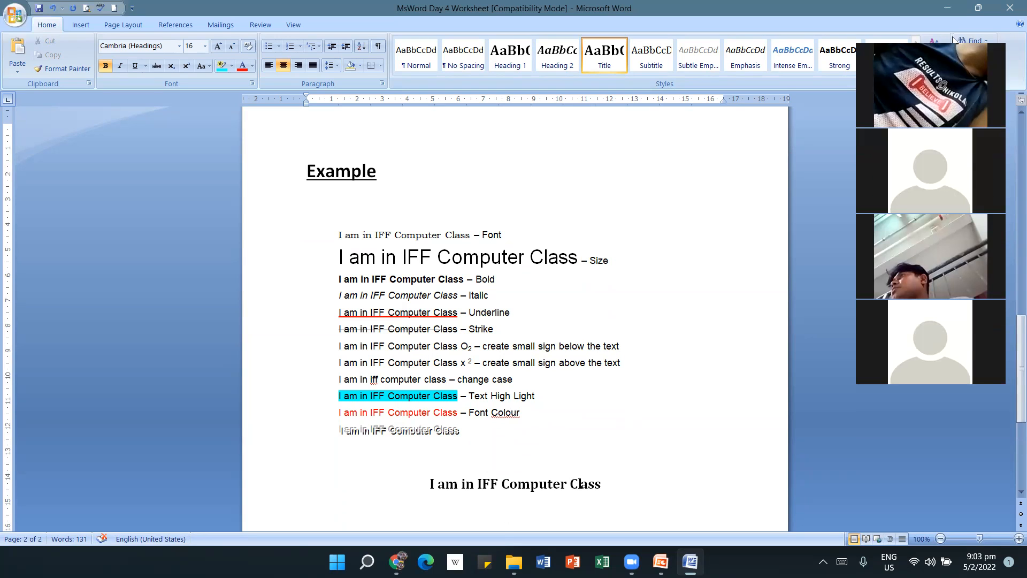